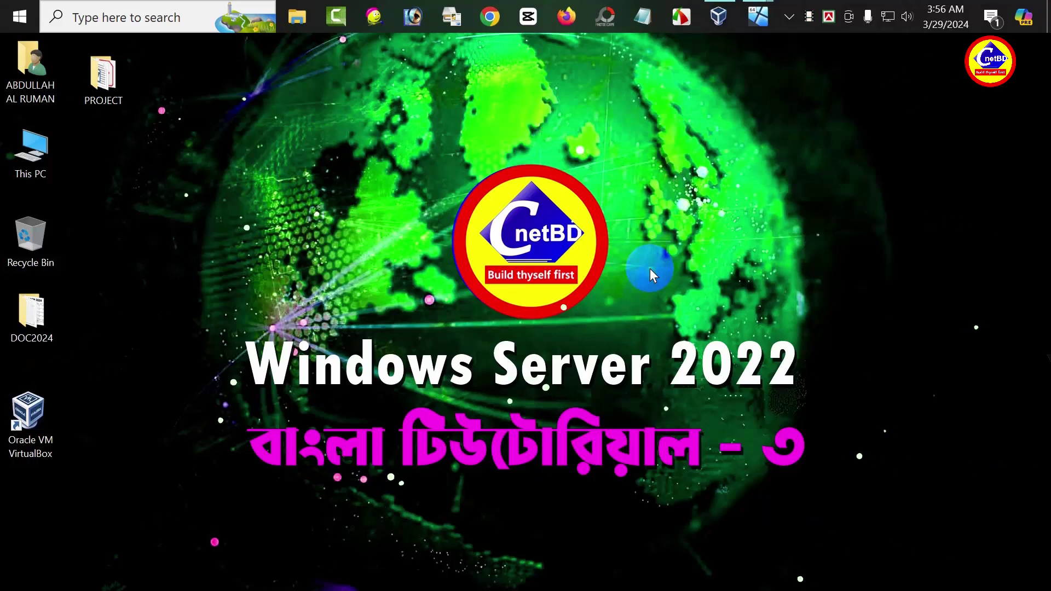
Step: Switch to the NYC-DC1 VM and launch DNS Manager from the Tools menu
mouse_move(757, 16)
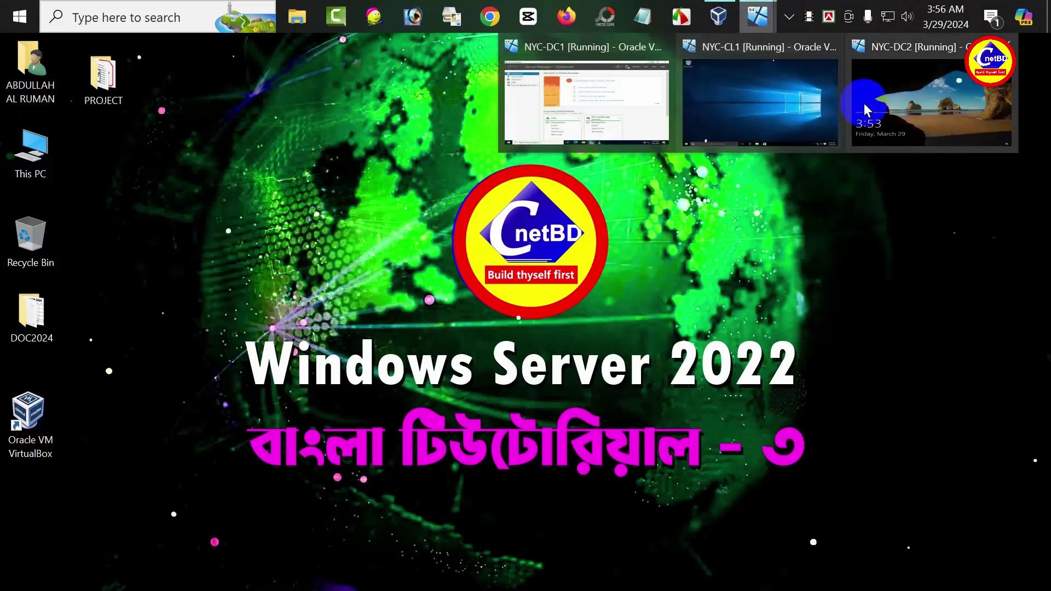
click(635, 108)
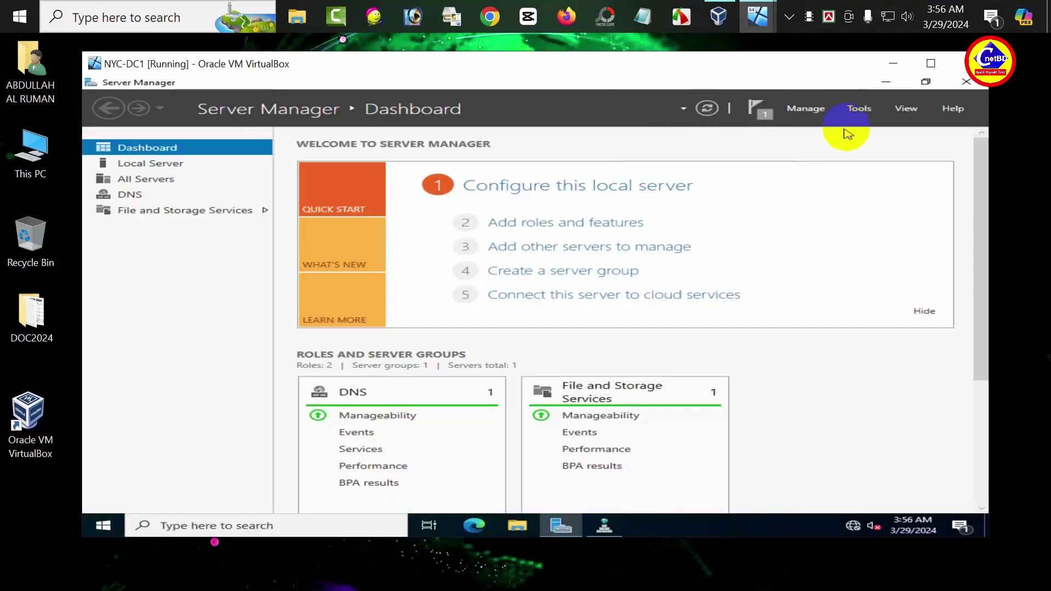
click(863, 109)
click(748, 177)
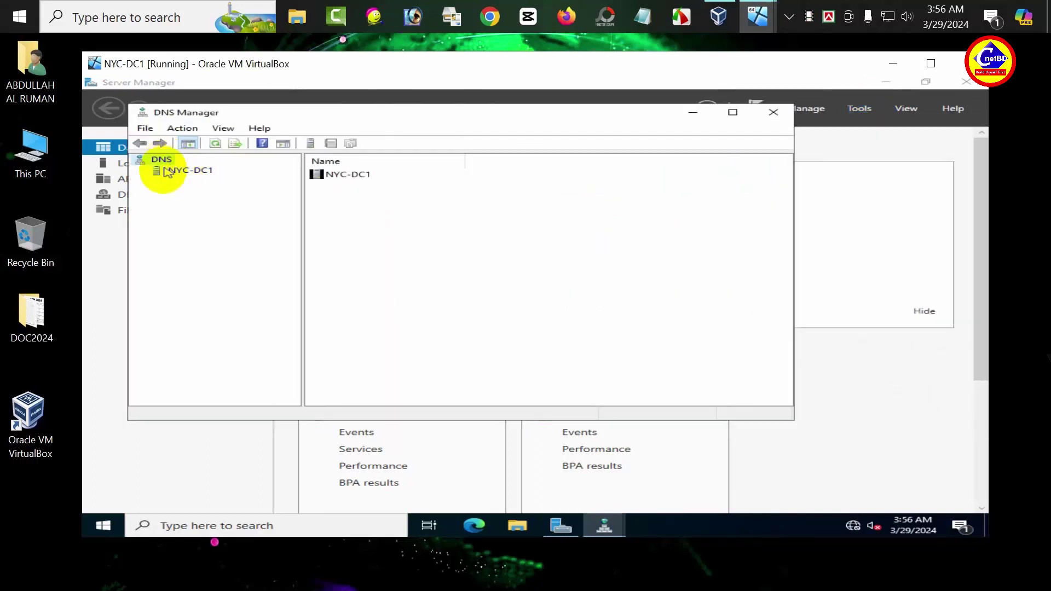
Step: Expand NYC-DC1's Forward Lookup Zones and open the hotmail.com zone's Properties
click(162, 170)
click(140, 171)
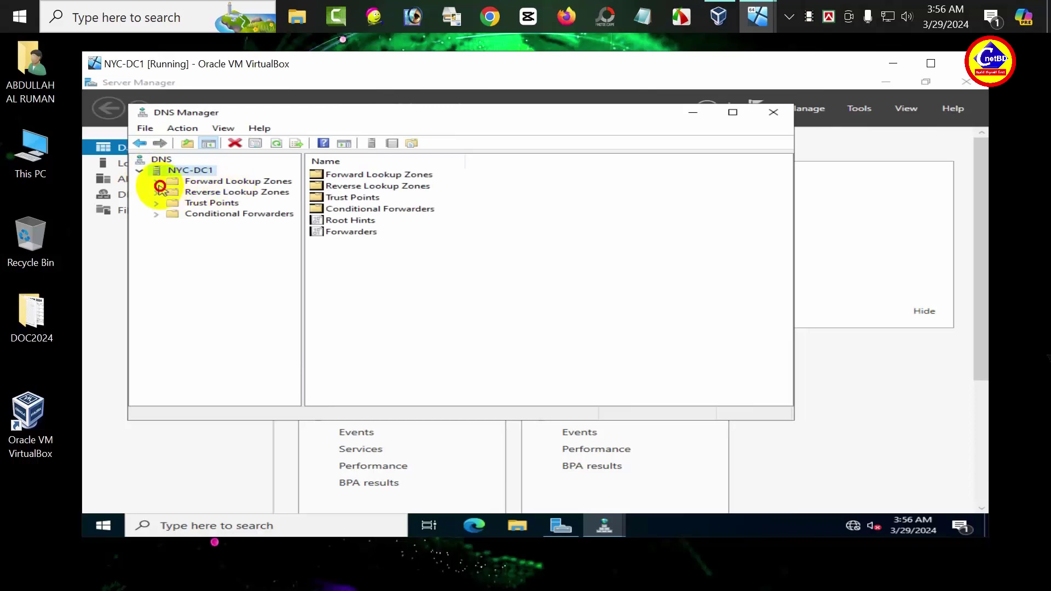
double_click(159, 185)
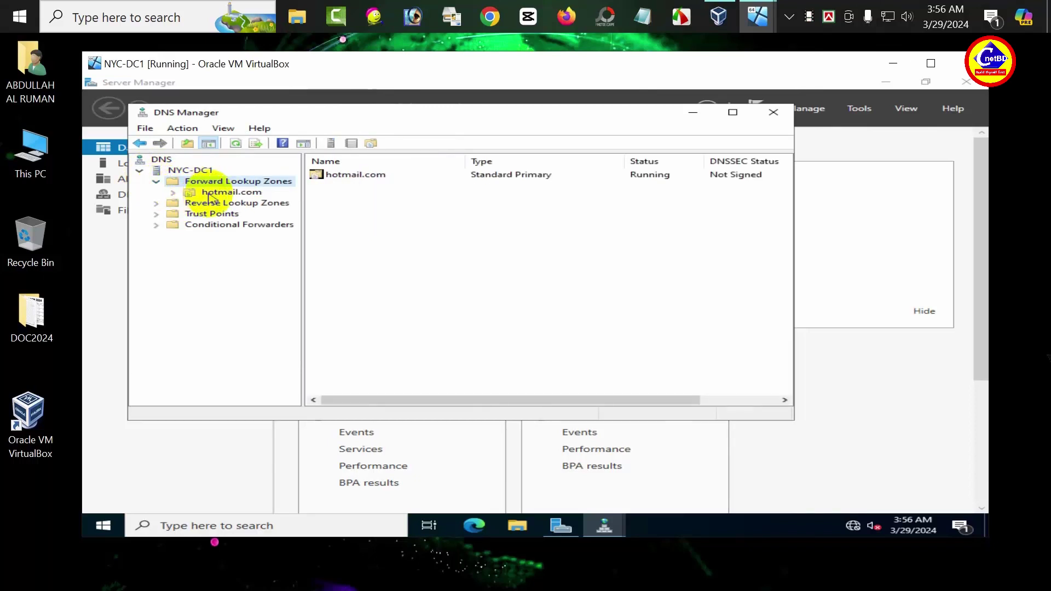
click(230, 192)
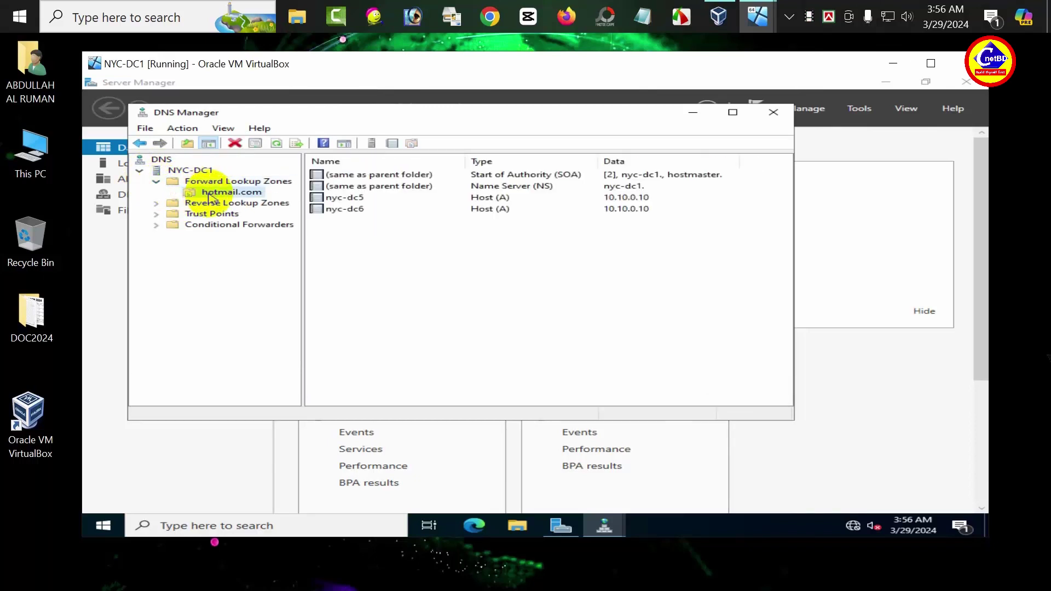
right_click(211, 198)
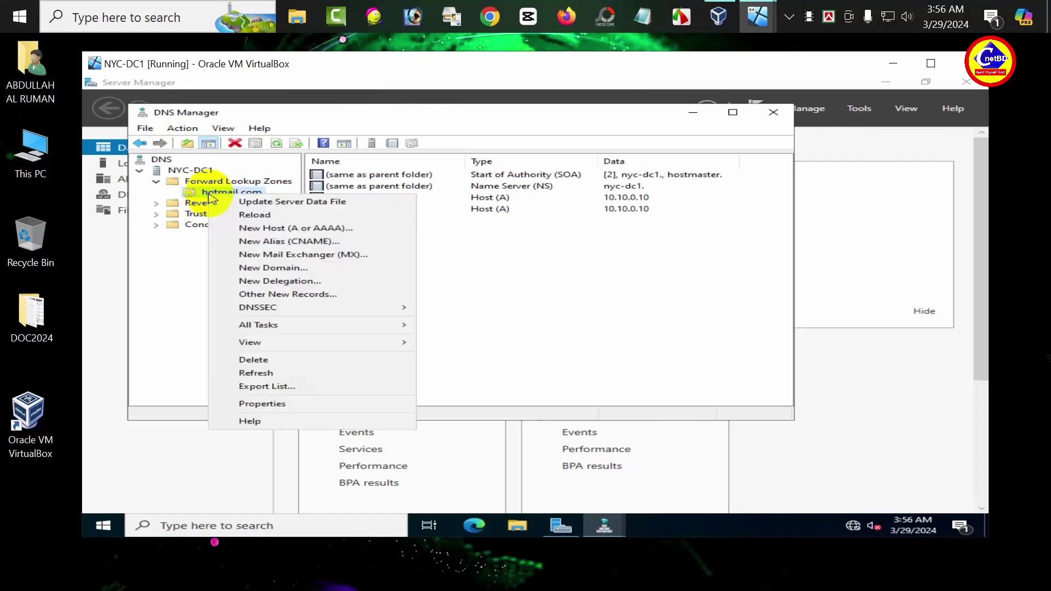
click(263, 405)
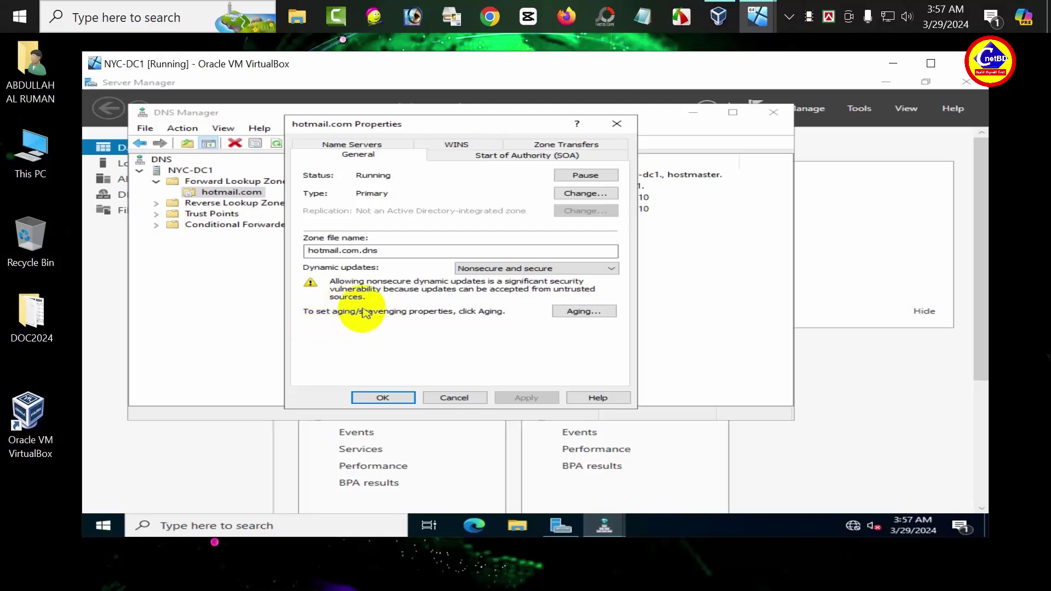
Step: Switch to the NYC-DC2 VM and sign in as Administrator with the account password
click(760, 20)
click(892, 82)
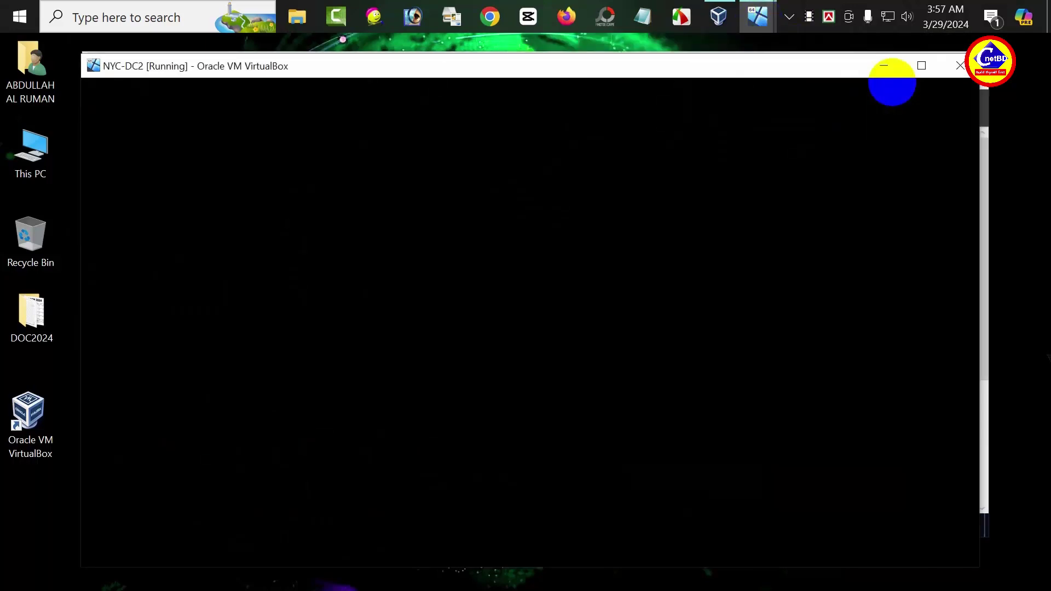
click(646, 311)
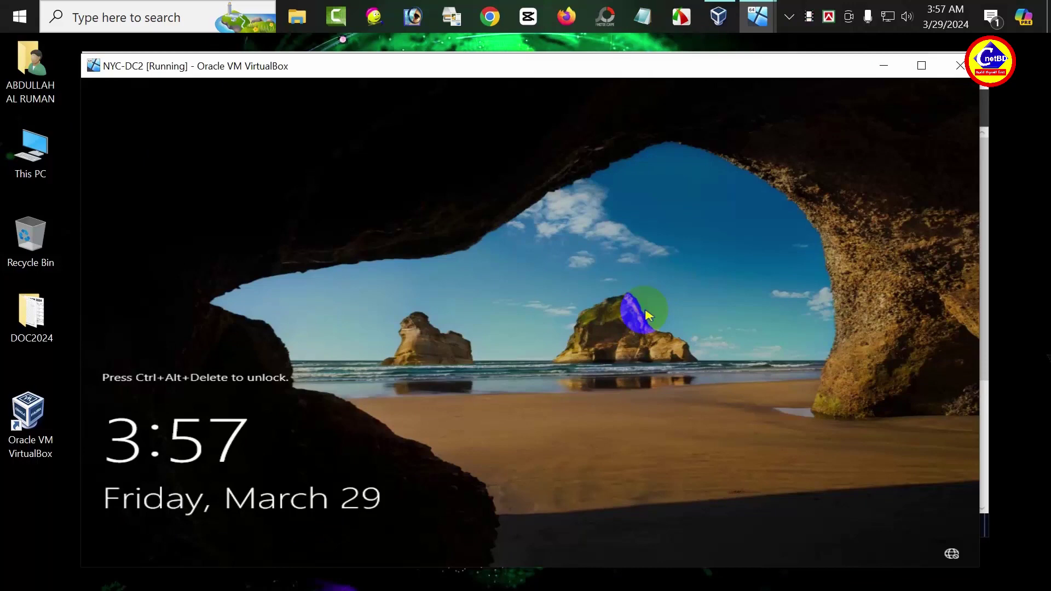
text(Pa$$w)
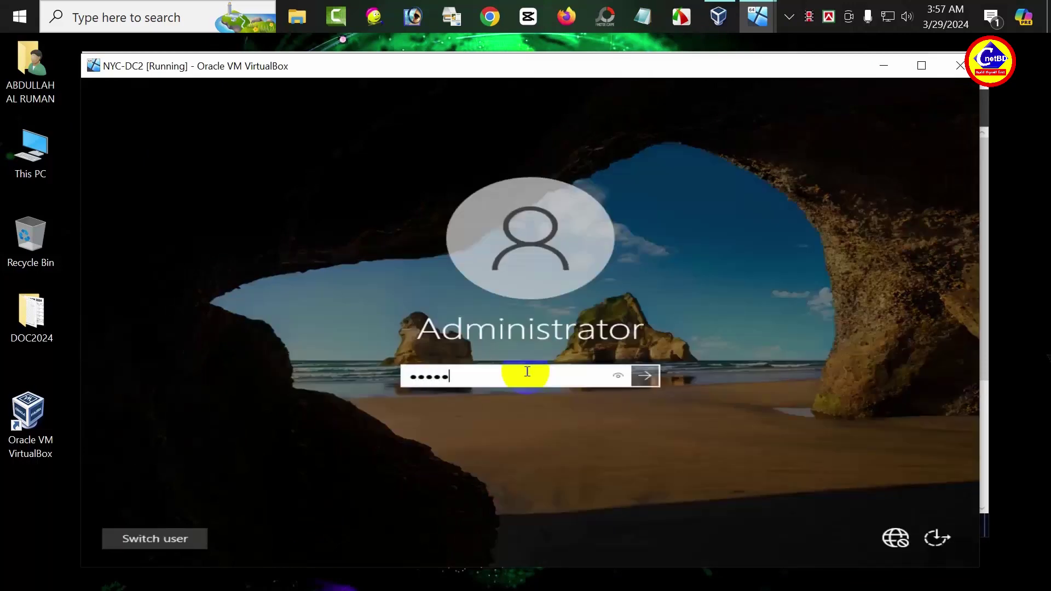
key(Return)
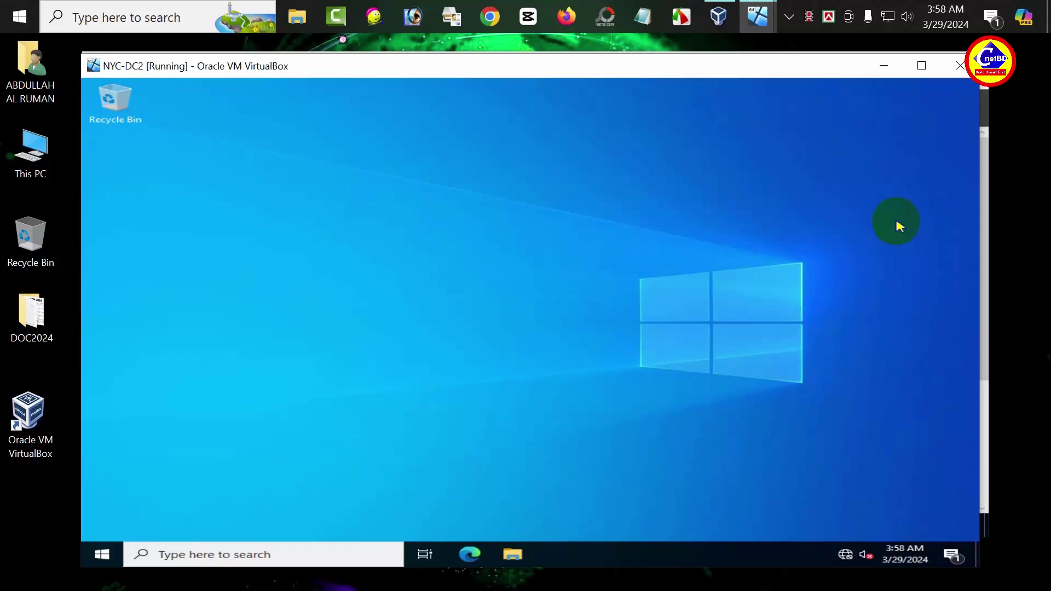
Step: Open the IPv4 properties of NYC-DC2's Ethernet adapter from Network & Internet settings
click(846, 554)
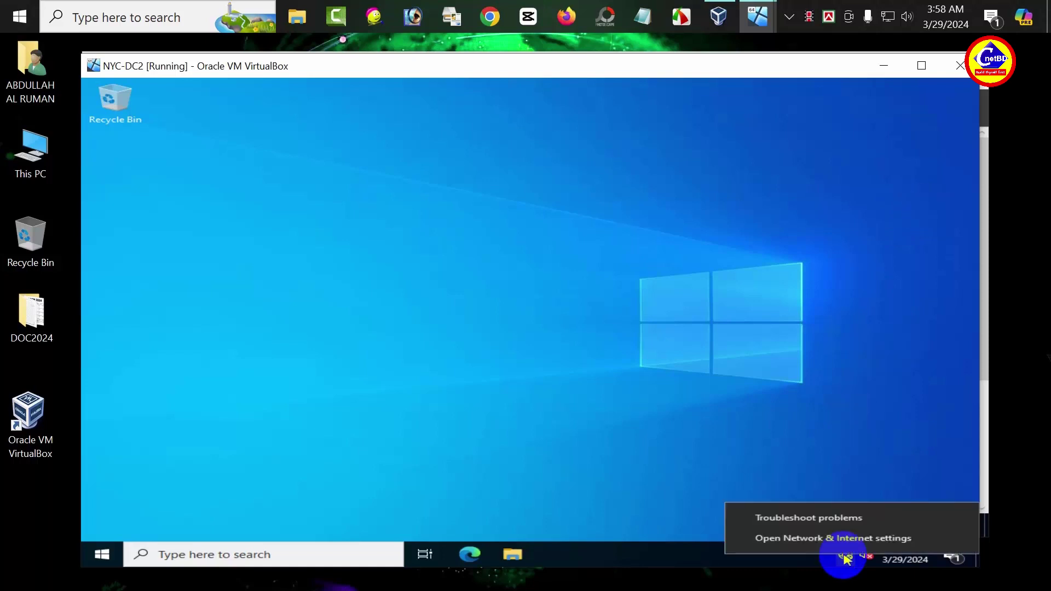
click(815, 537)
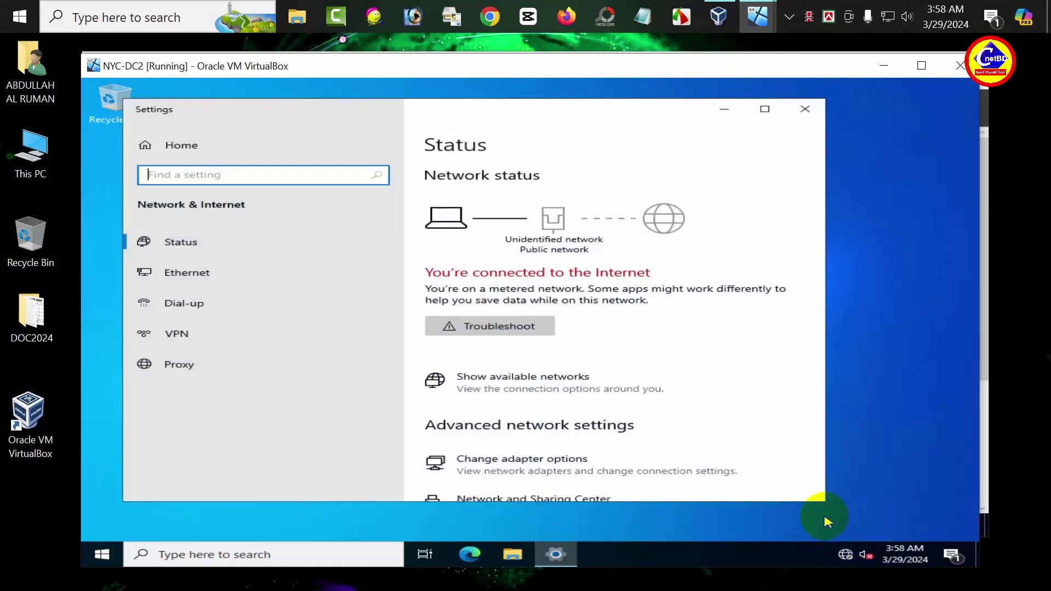
click(228, 271)
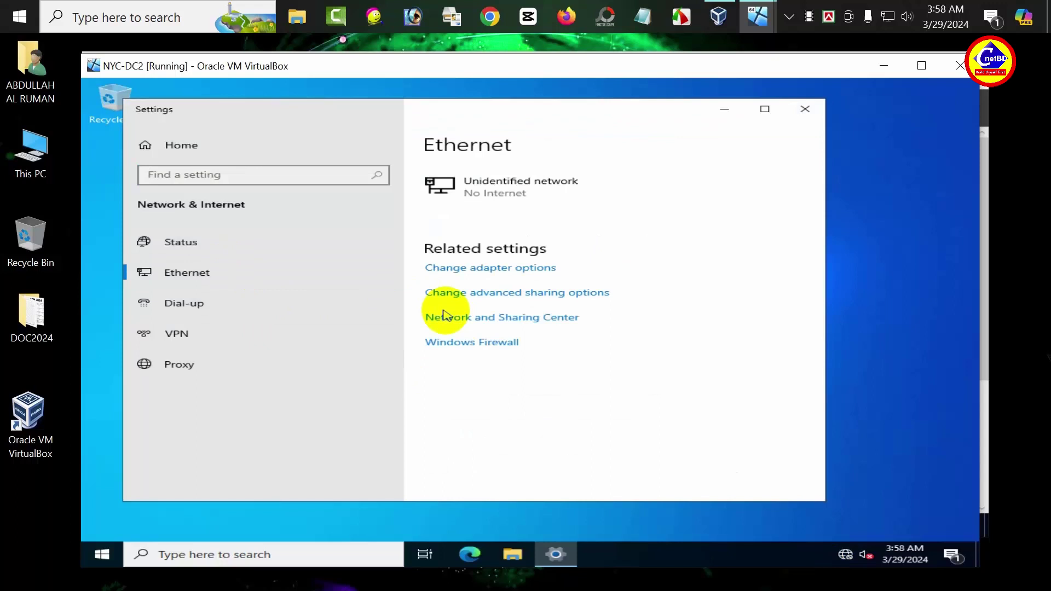
click(476, 268)
double_click(310, 226)
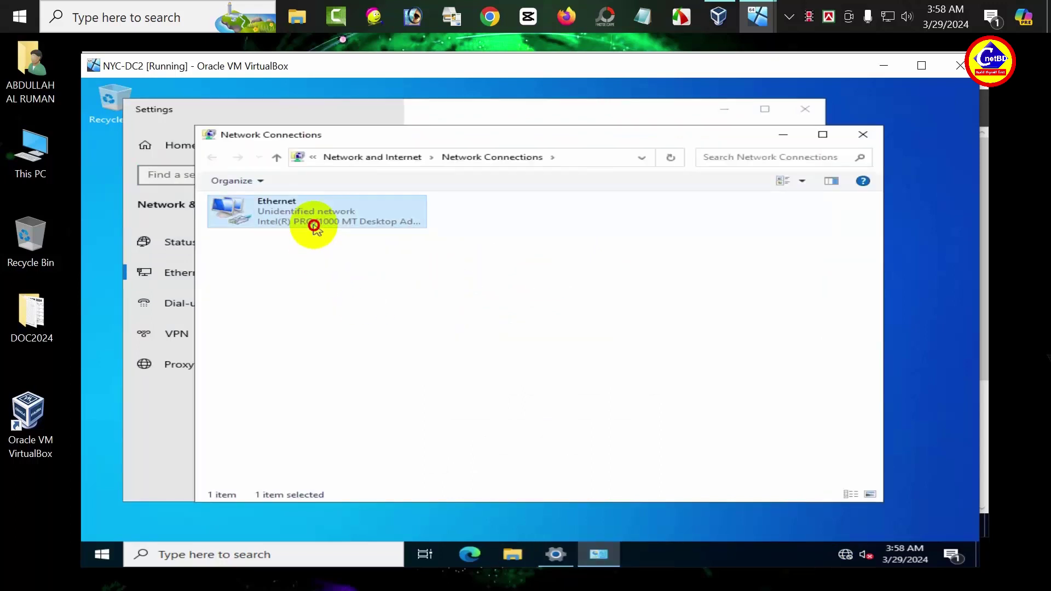
click(433, 420)
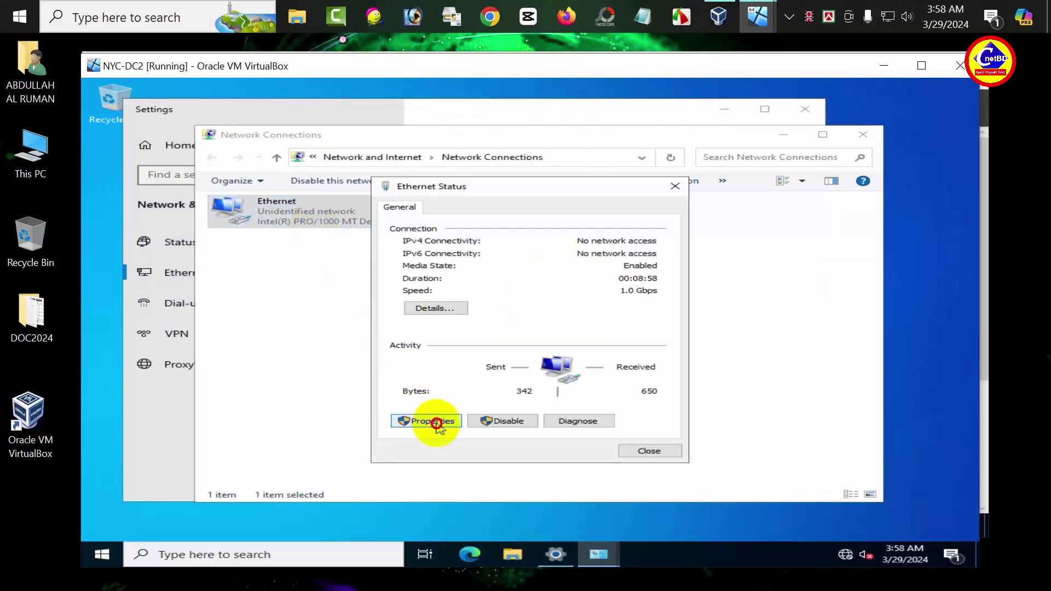
double_click(510, 333)
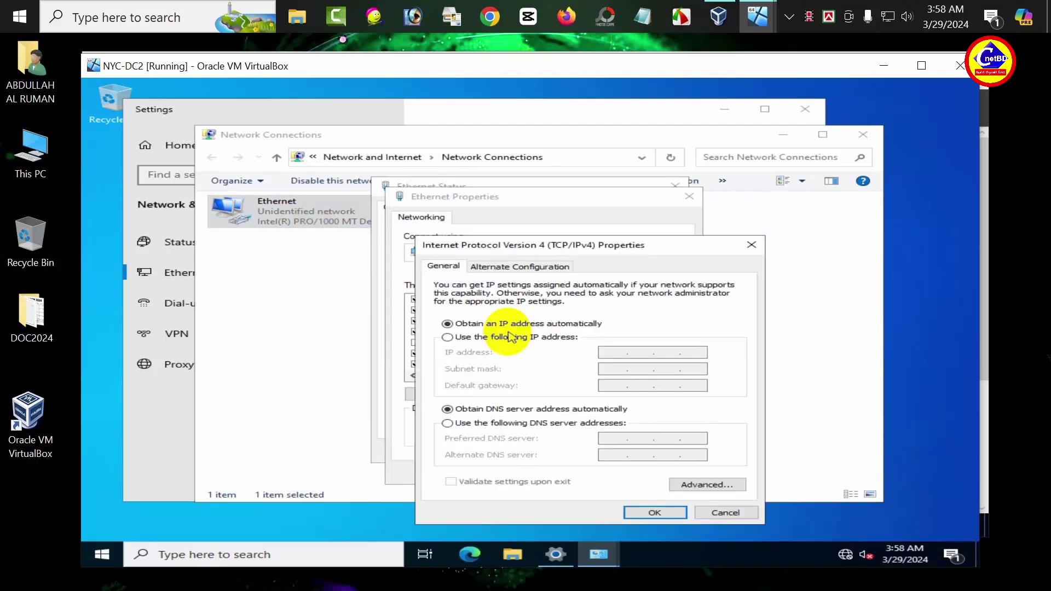
Step: Assign static IP 10.10.0.11, mask 255.0.0.0, preferred DNS 10.10.0.11, and confirm
click(472, 337)
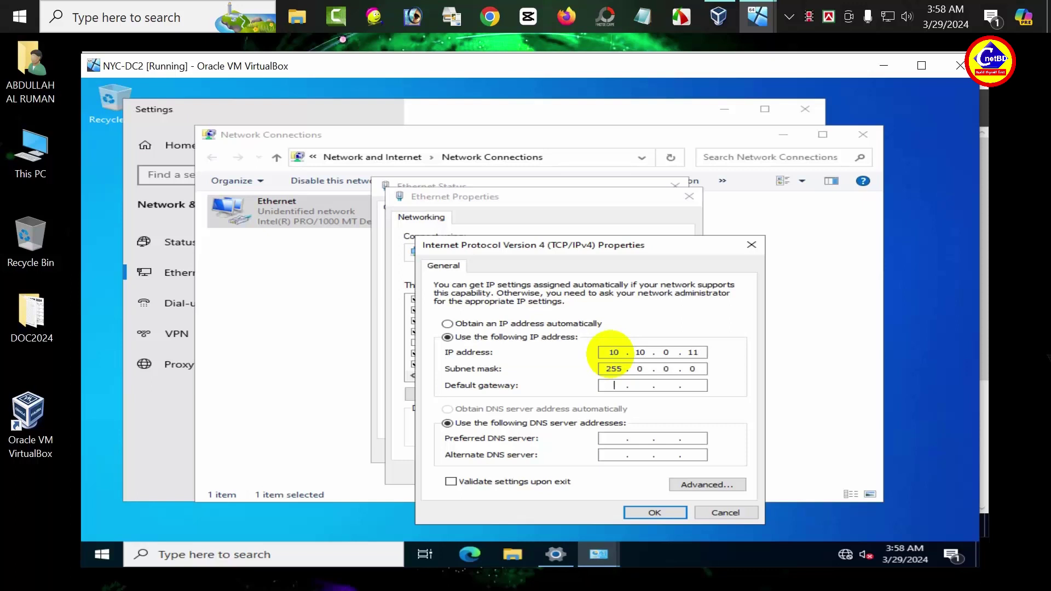
key(Tab)
key(Tab)
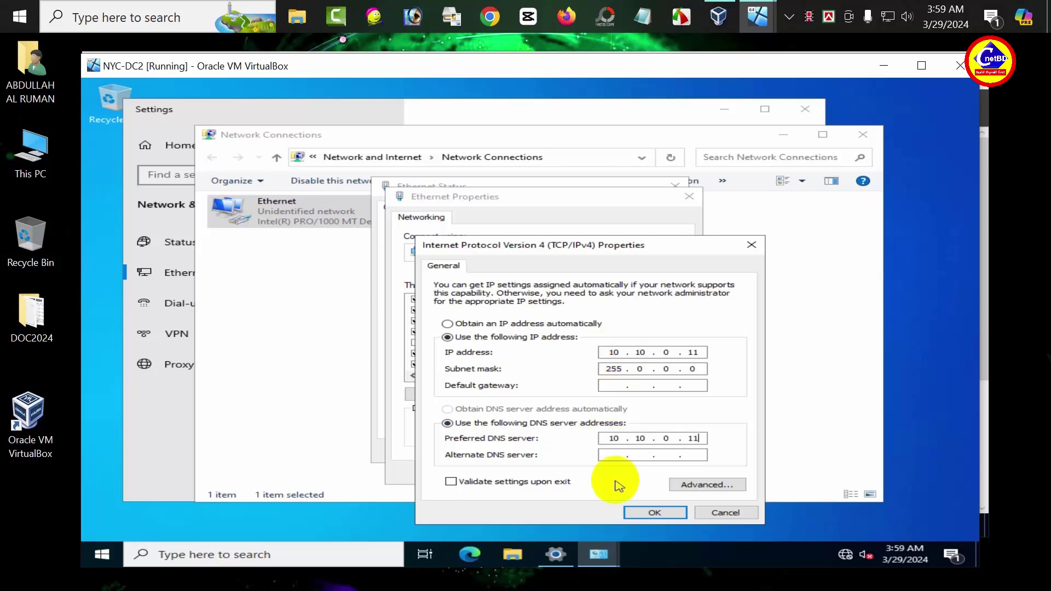
click(643, 511)
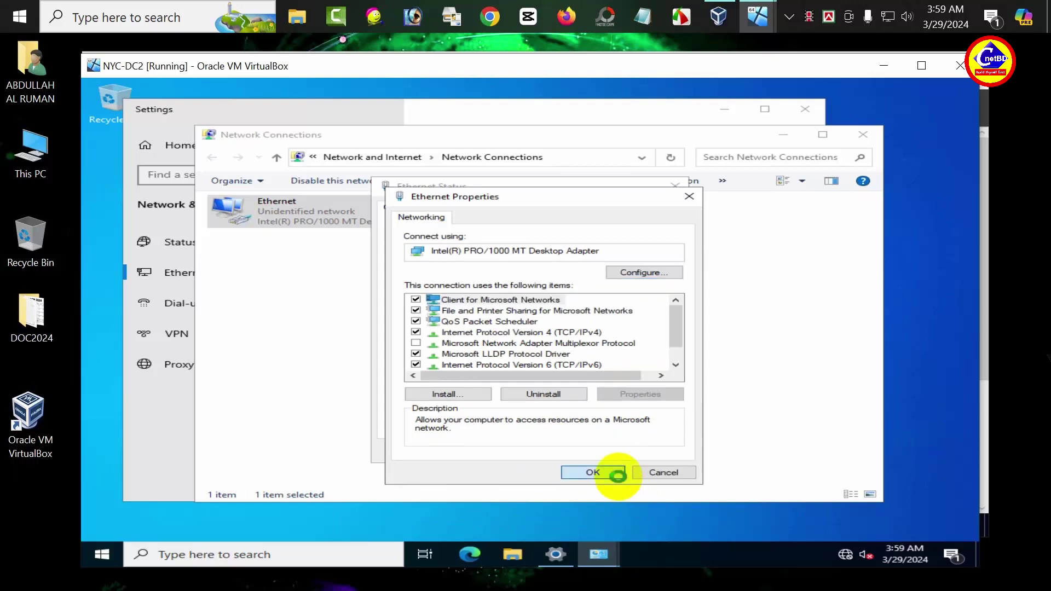
click(593, 472)
click(675, 185)
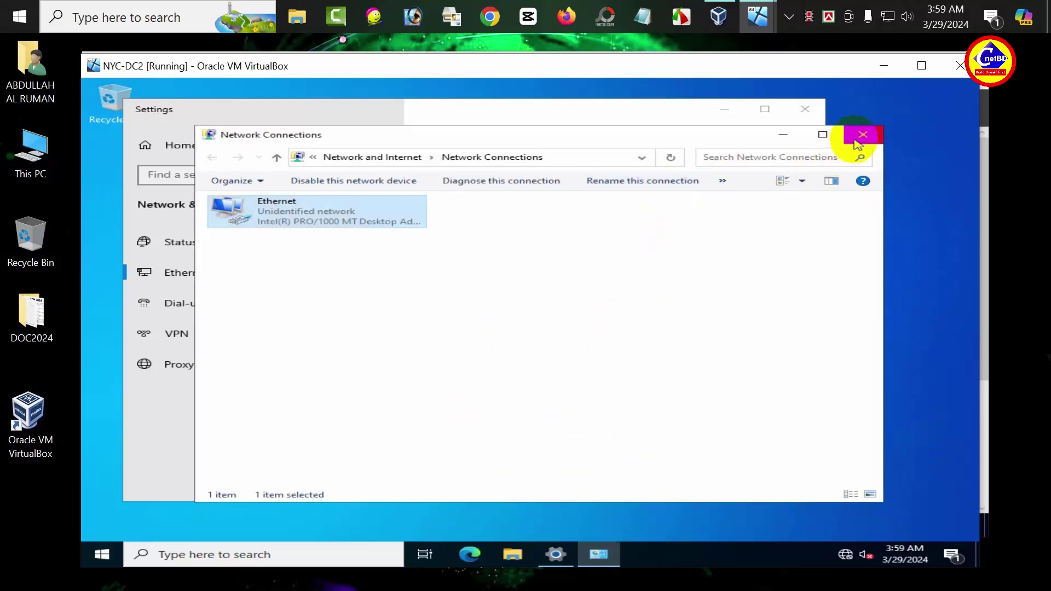
click(861, 134)
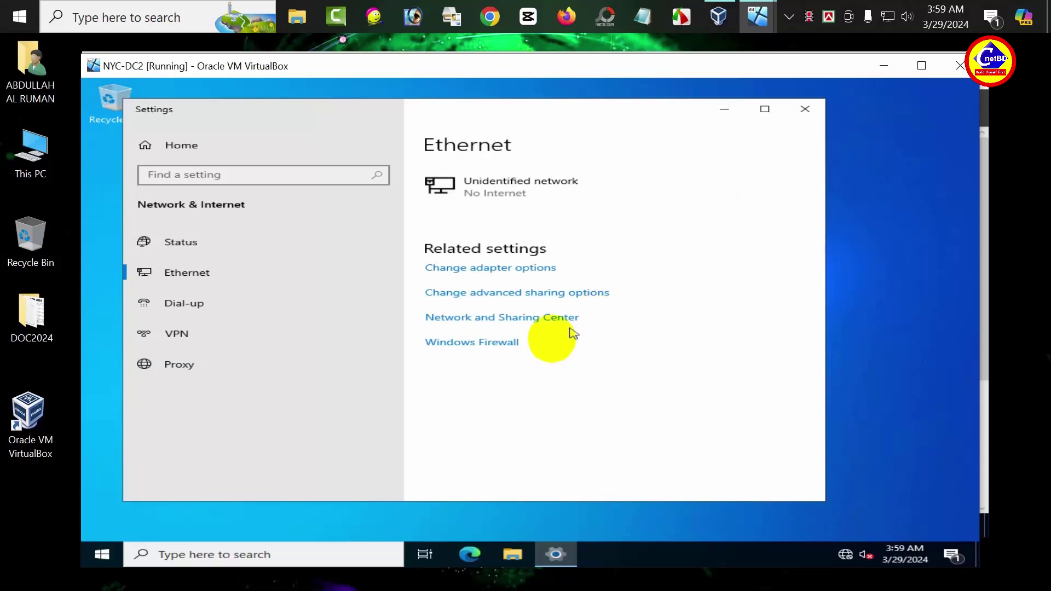
Step: Check the firewall is off for Domain, Private and Public networks, then close Settings
click(486, 348)
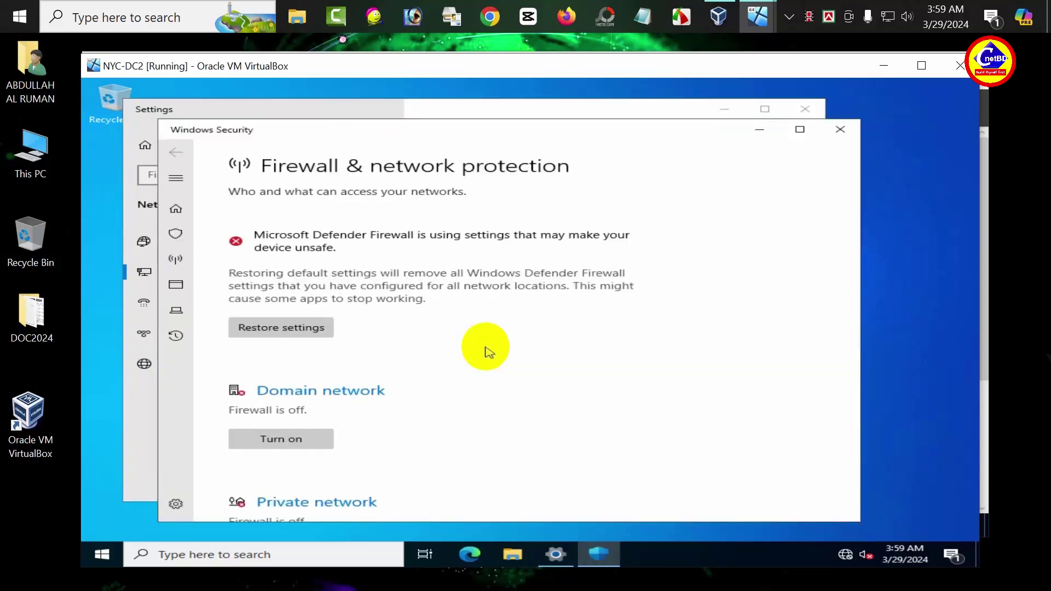
scroll(489, 351, down, 5)
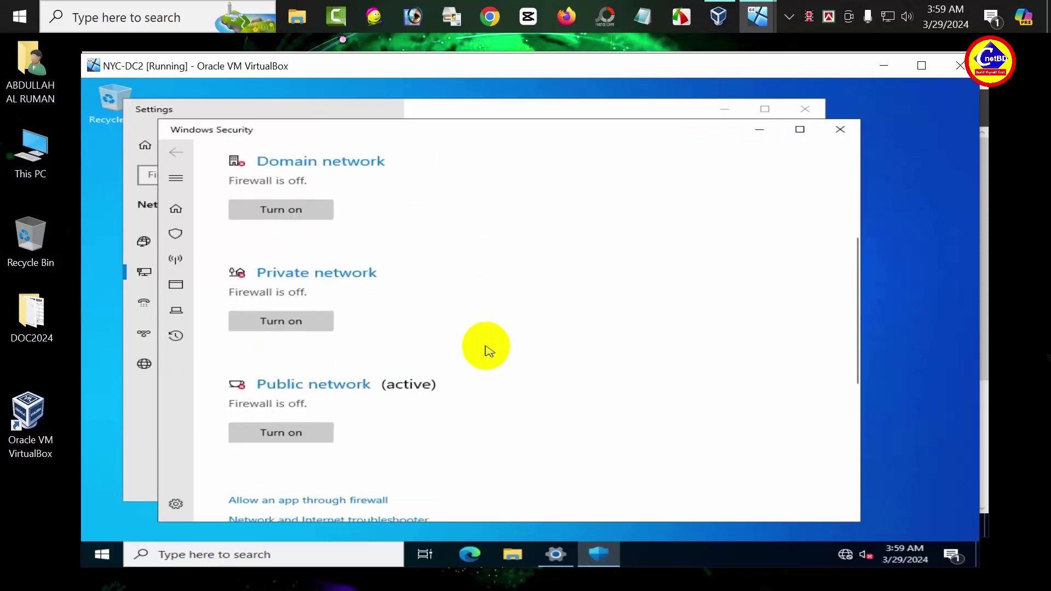
click(840, 130)
click(805, 110)
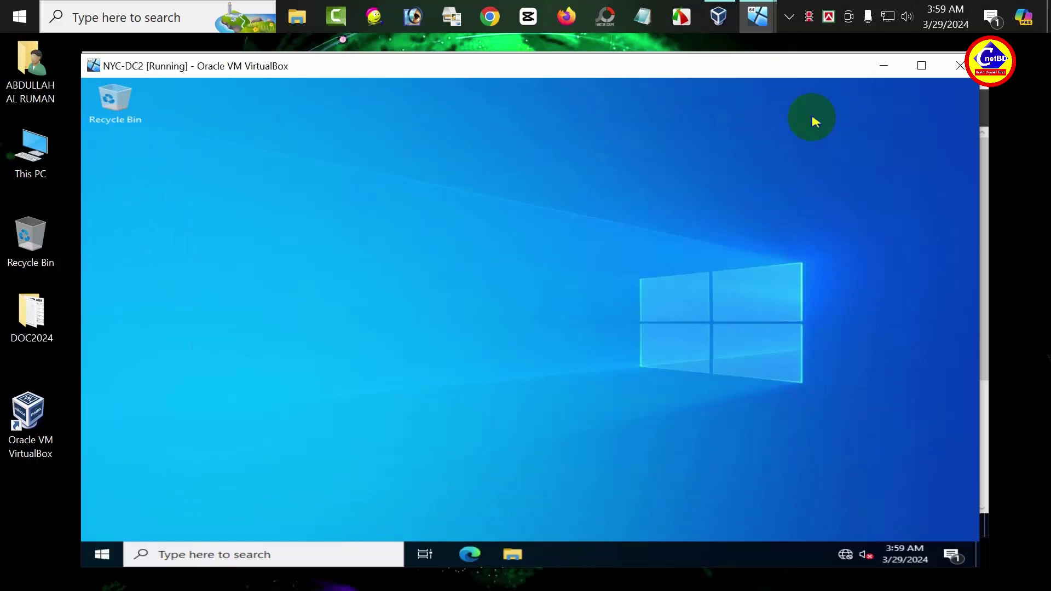
Step: Launch Server Manager and start the Add Roles and Features wizard targeting NYC-DC2
click(99, 554)
click(411, 221)
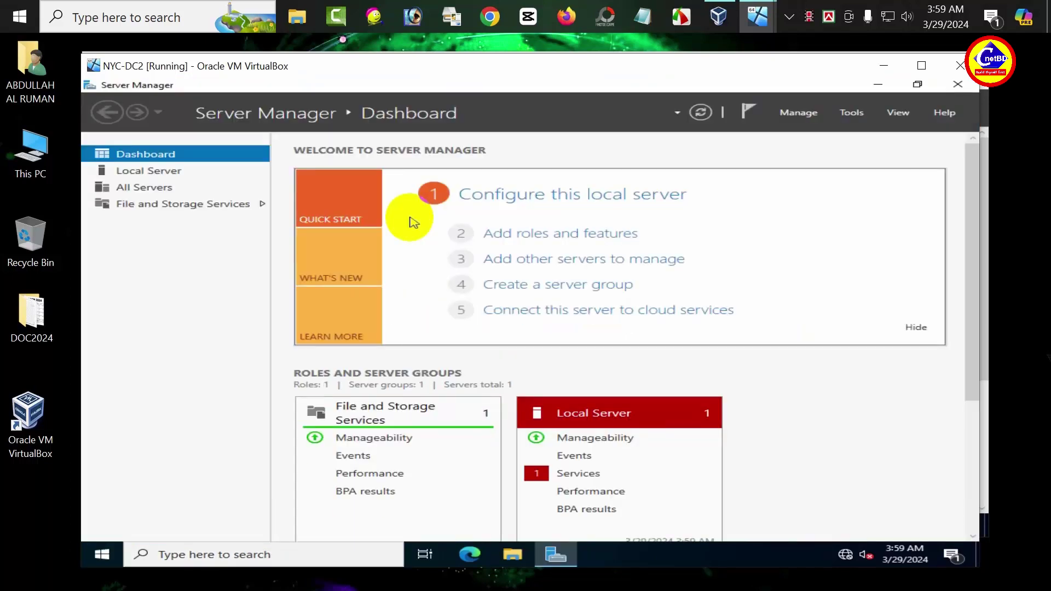
click(788, 116)
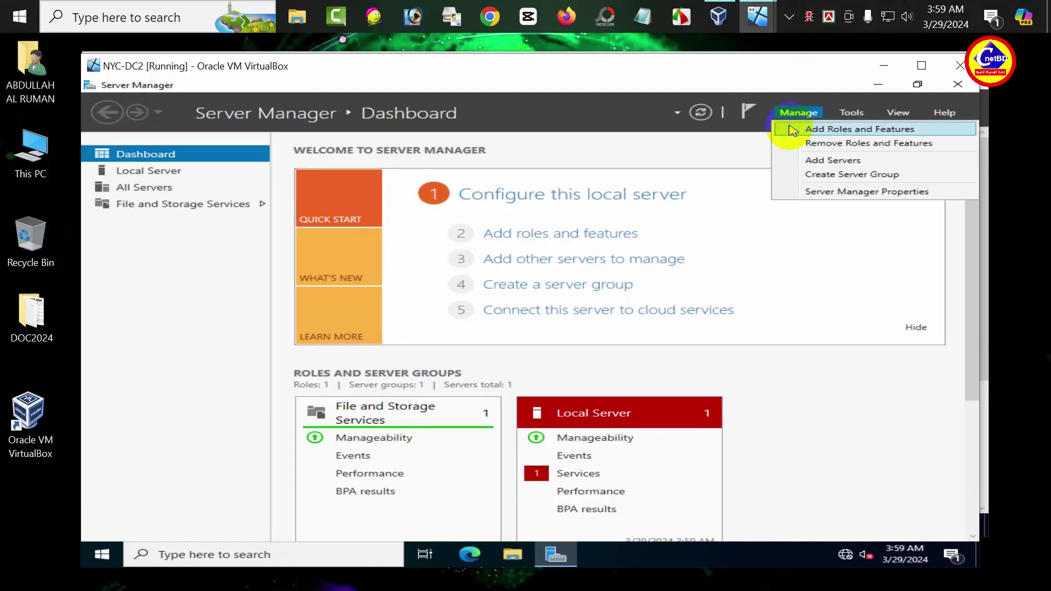
click(792, 131)
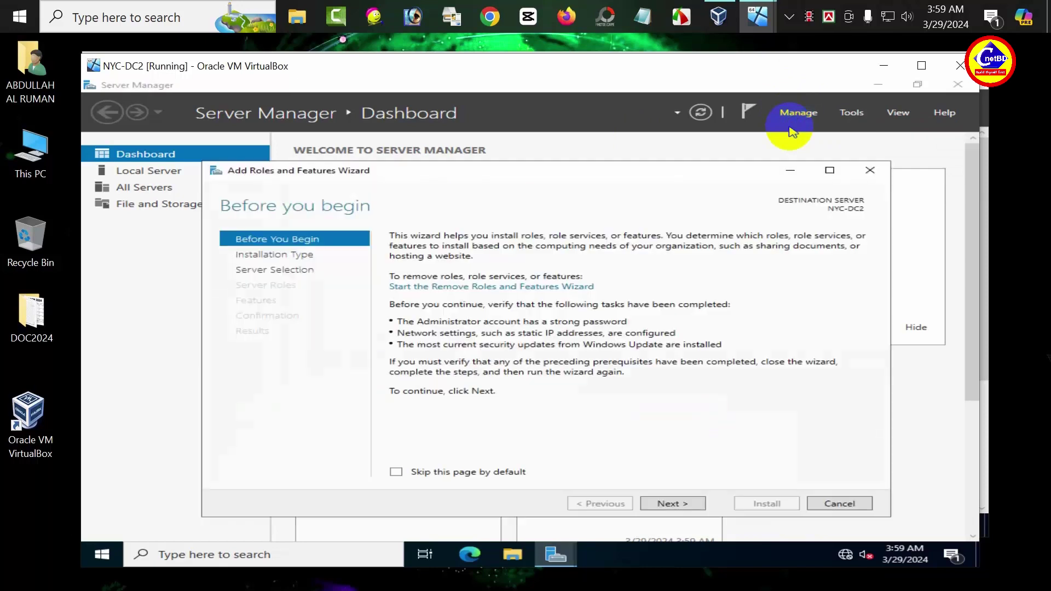
click(672, 503)
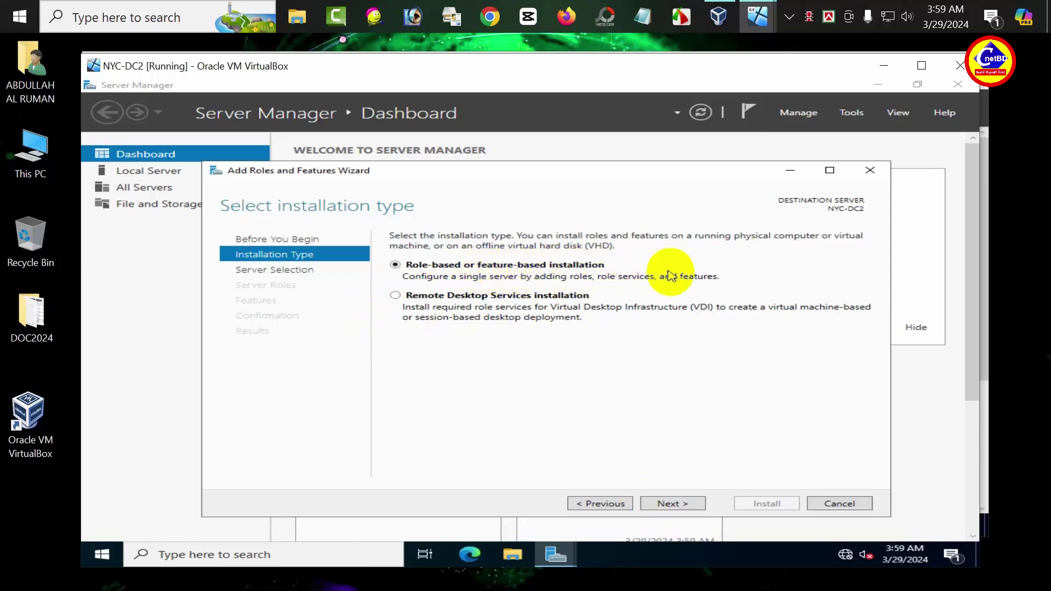
click(672, 504)
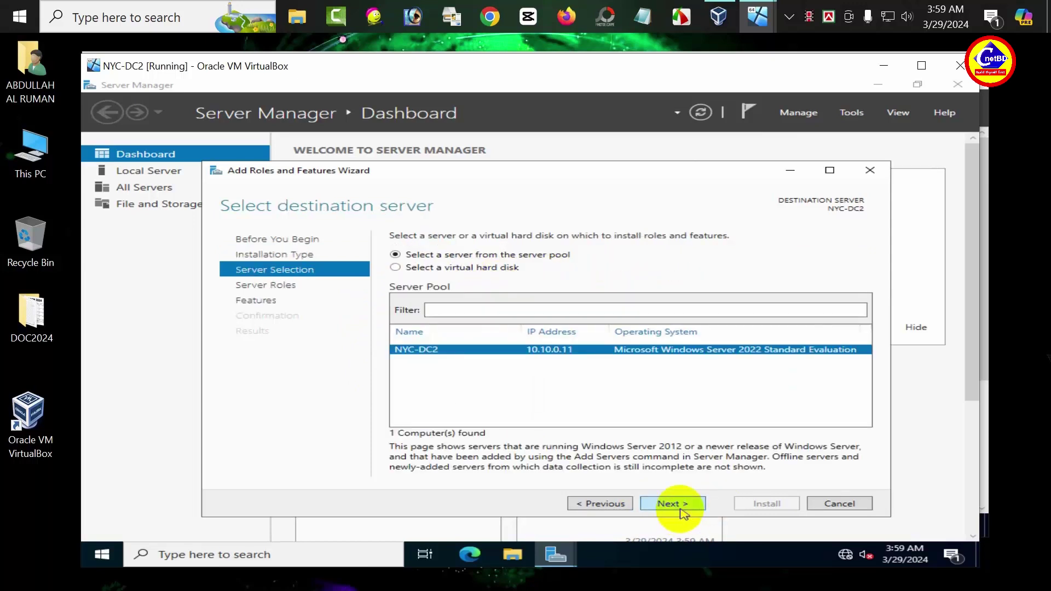
click(678, 510)
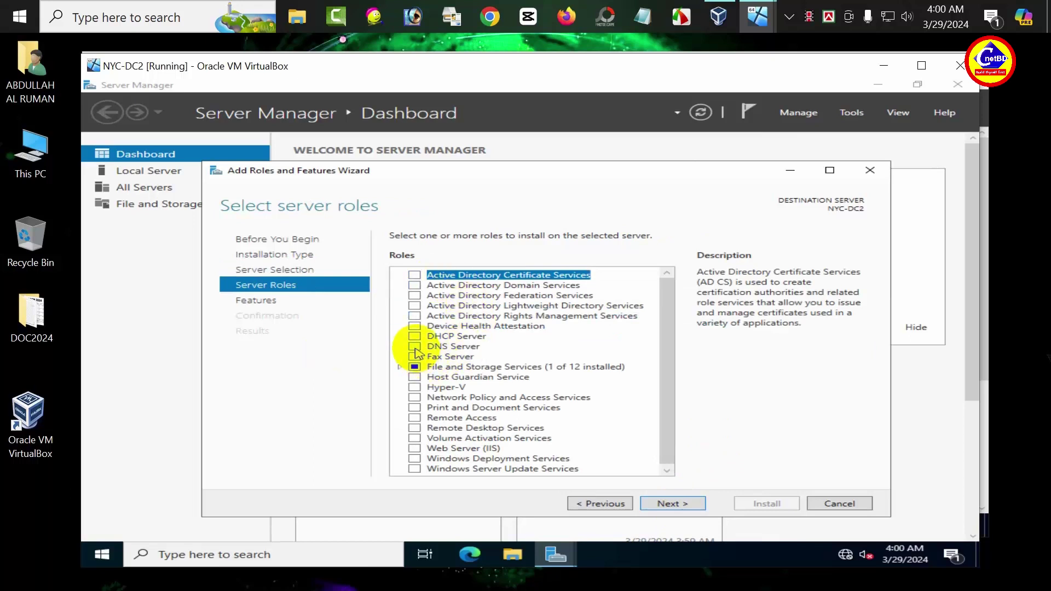
Step: Select the DNS Server role with its management tools and install it
click(415, 347)
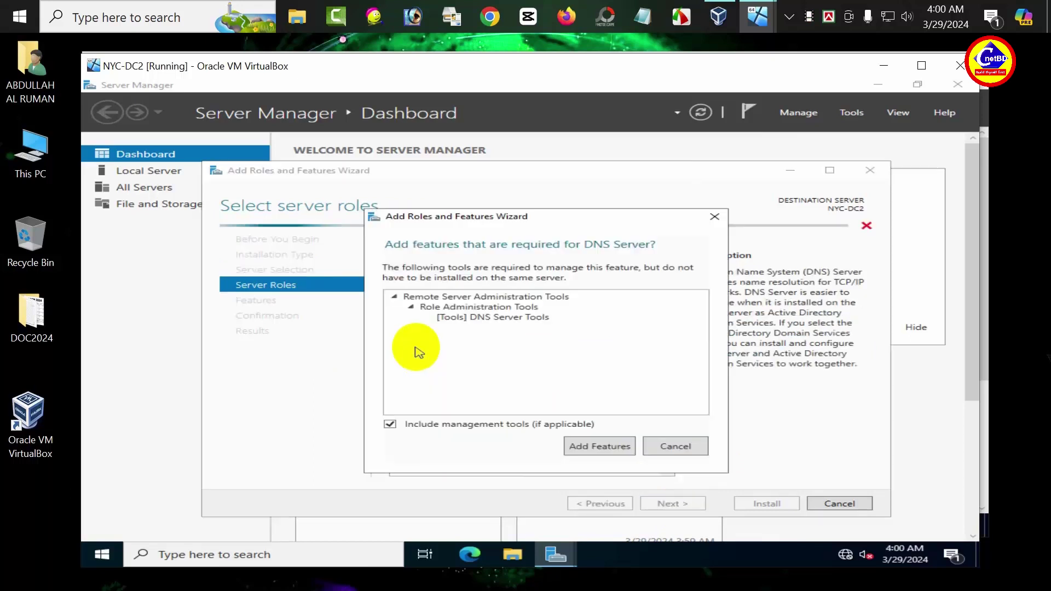
click(570, 445)
click(657, 506)
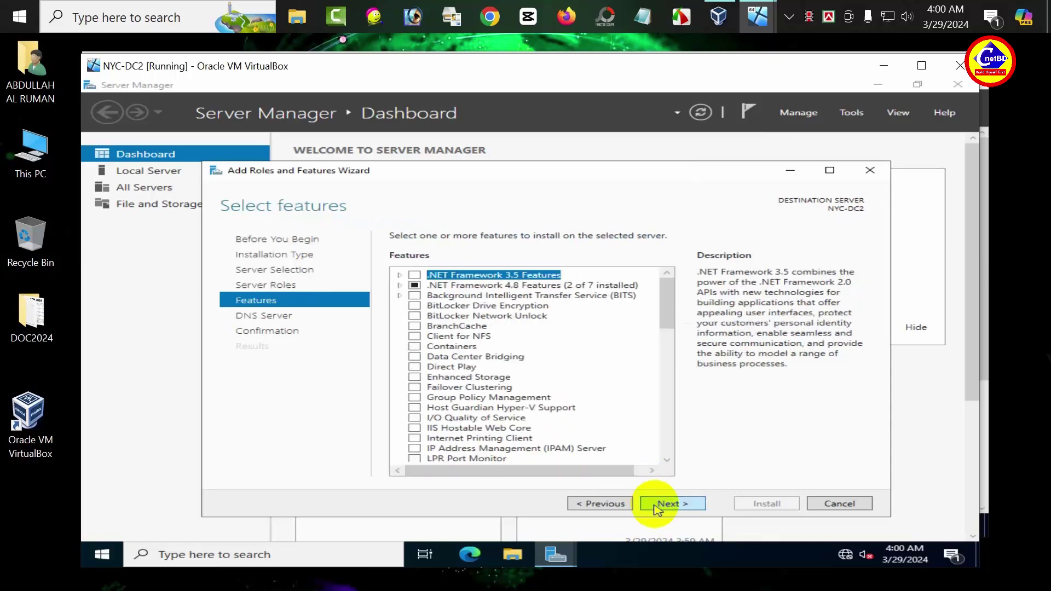
click(658, 507)
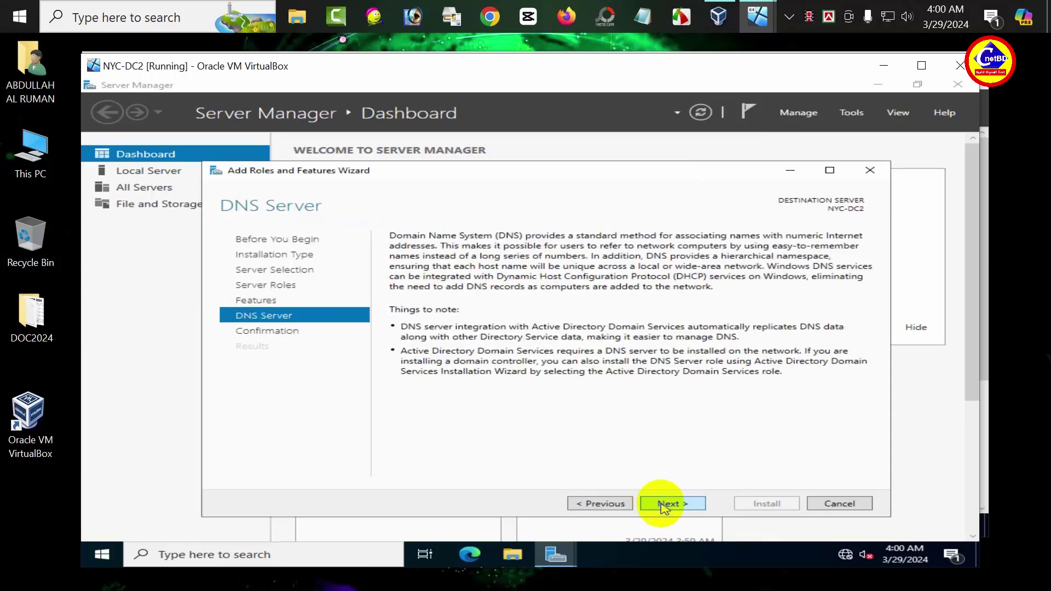
click(663, 505)
click(762, 508)
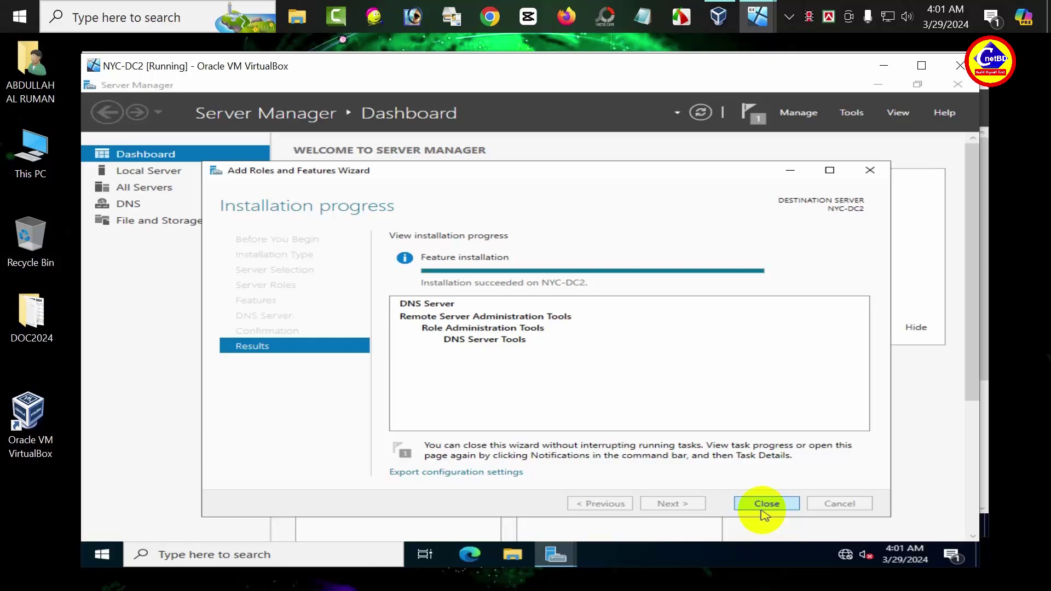
click(764, 509)
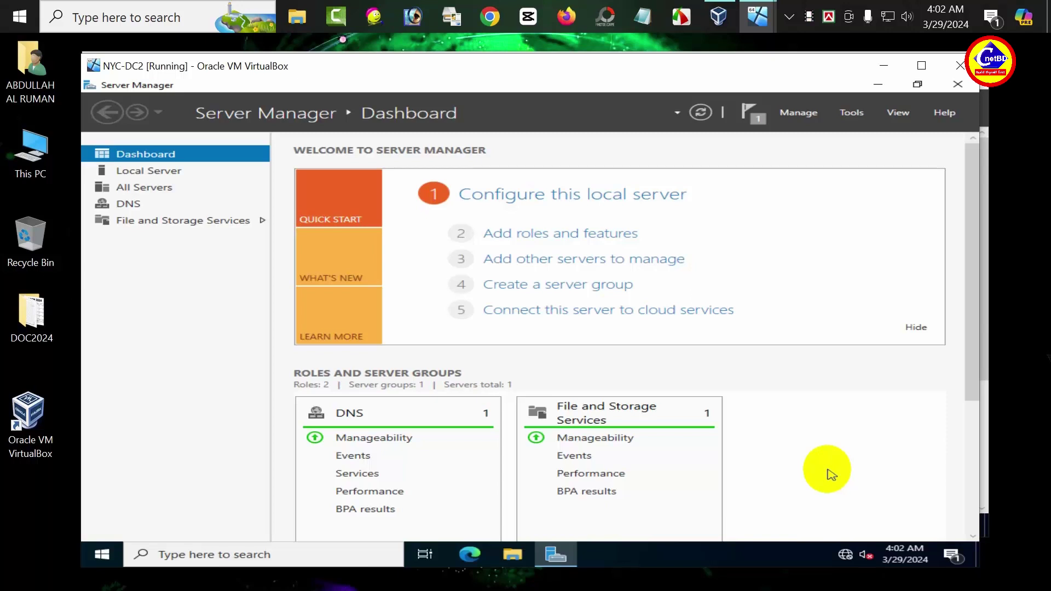
Step: Open the IPv4 properties of NYC-DC2's Ethernet adapter
right_click(845, 555)
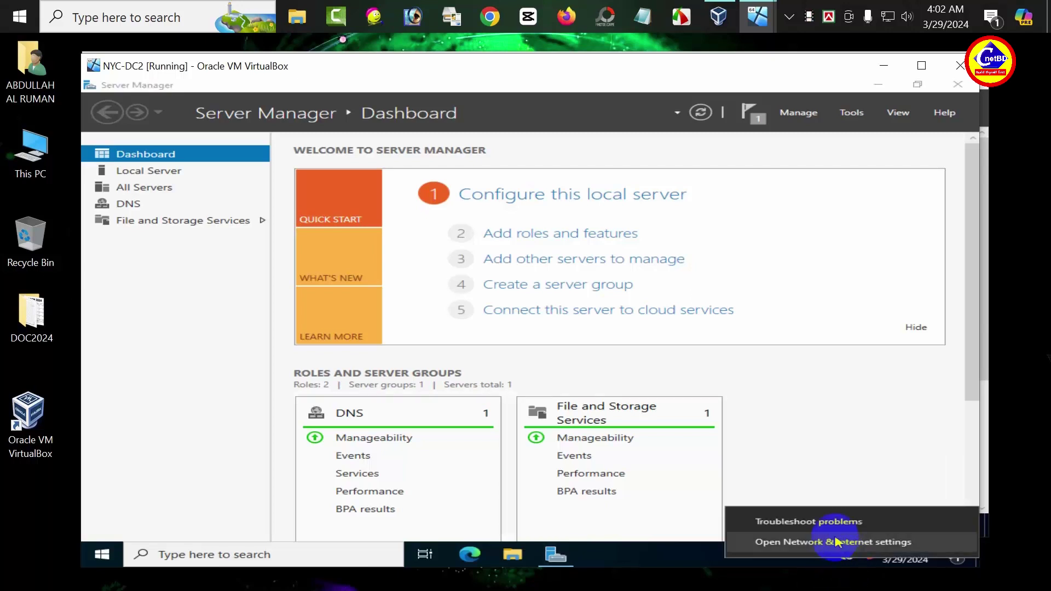
click(836, 542)
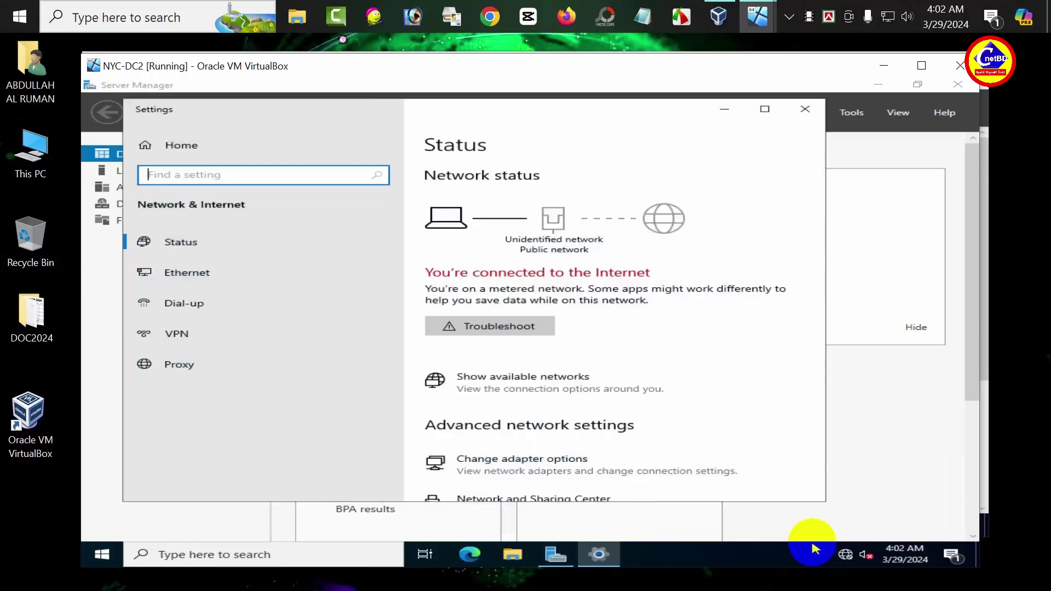
click(175, 272)
click(514, 272)
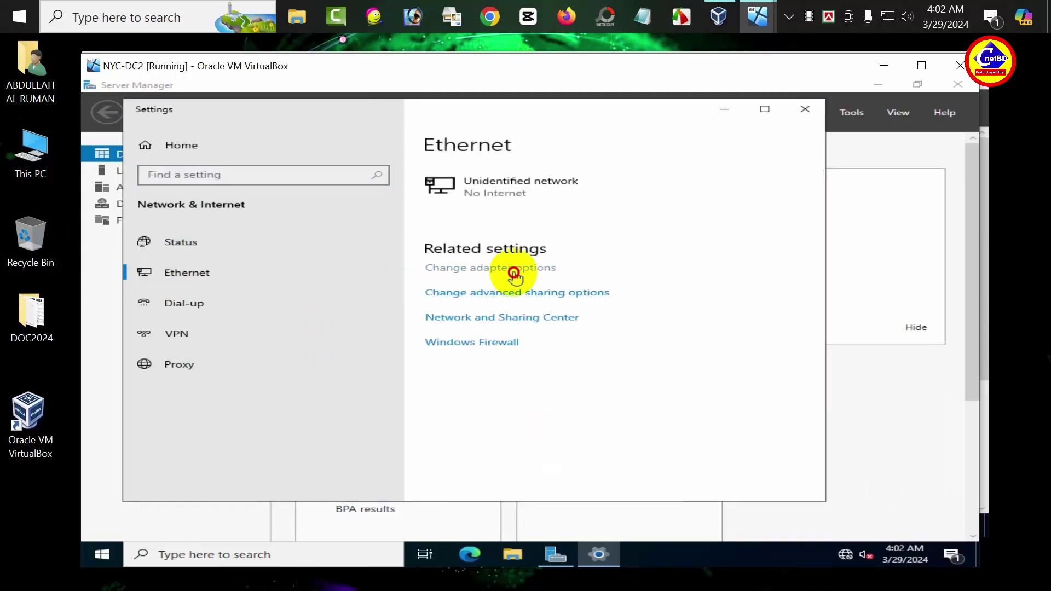
click(268, 220)
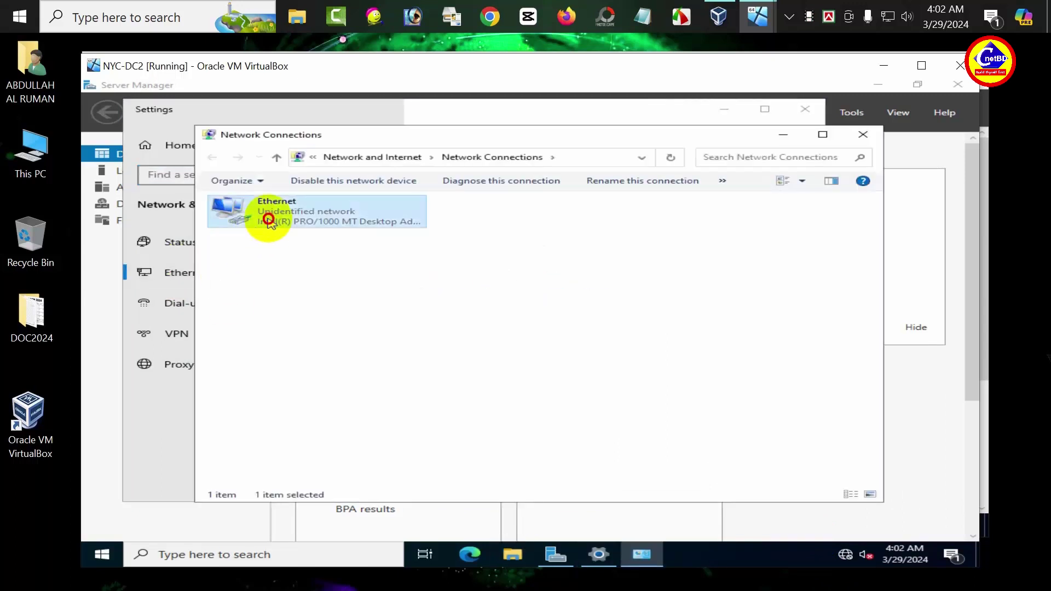
double_click(269, 219)
click(427, 427)
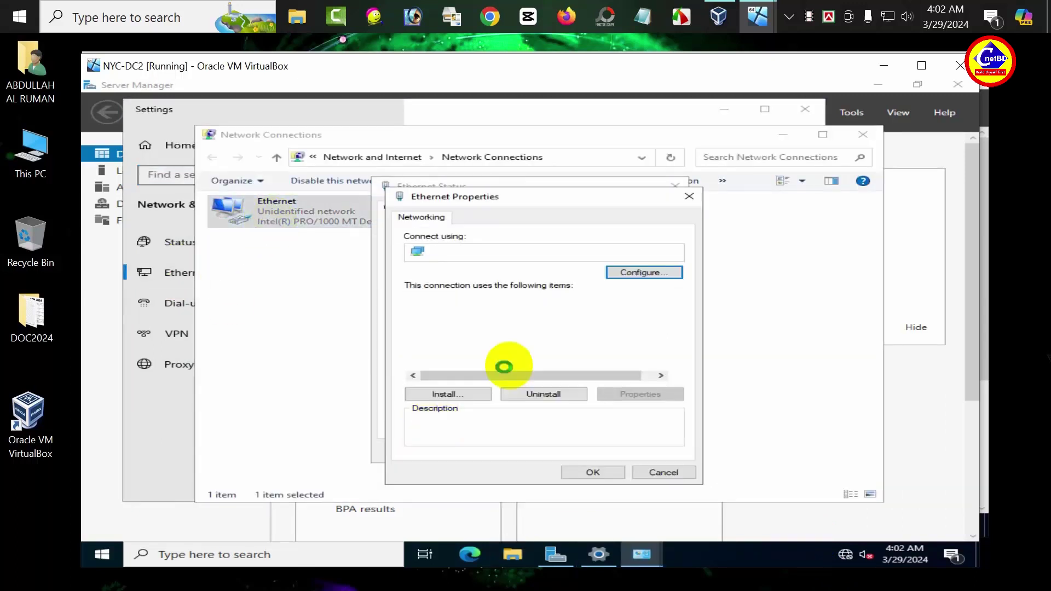
double_click(570, 397)
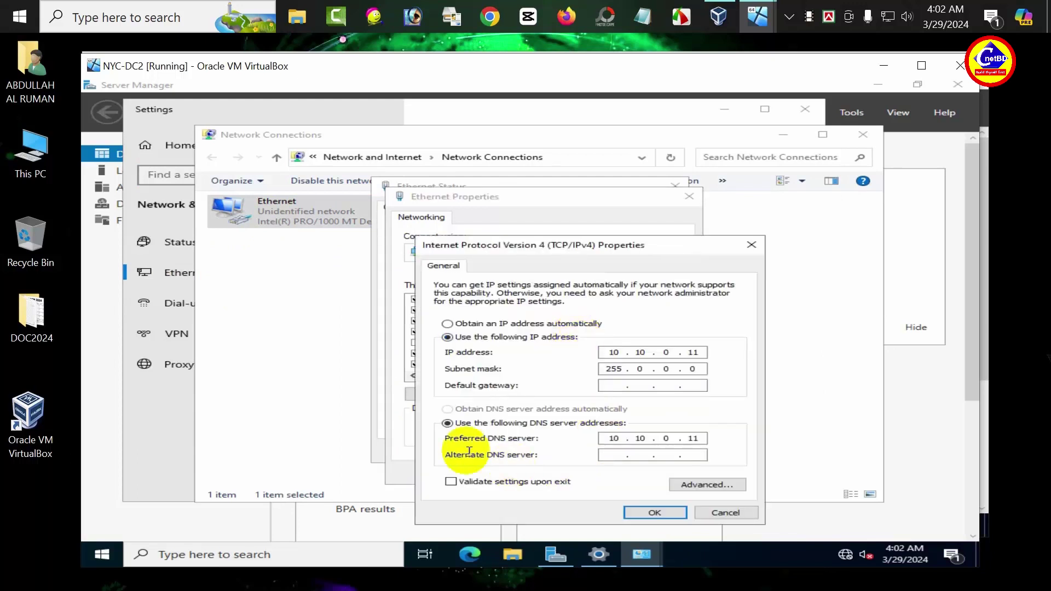
Step: Change the preferred DNS server to 10.10.0.10, confirm, and close the network windows
double_click(692, 439)
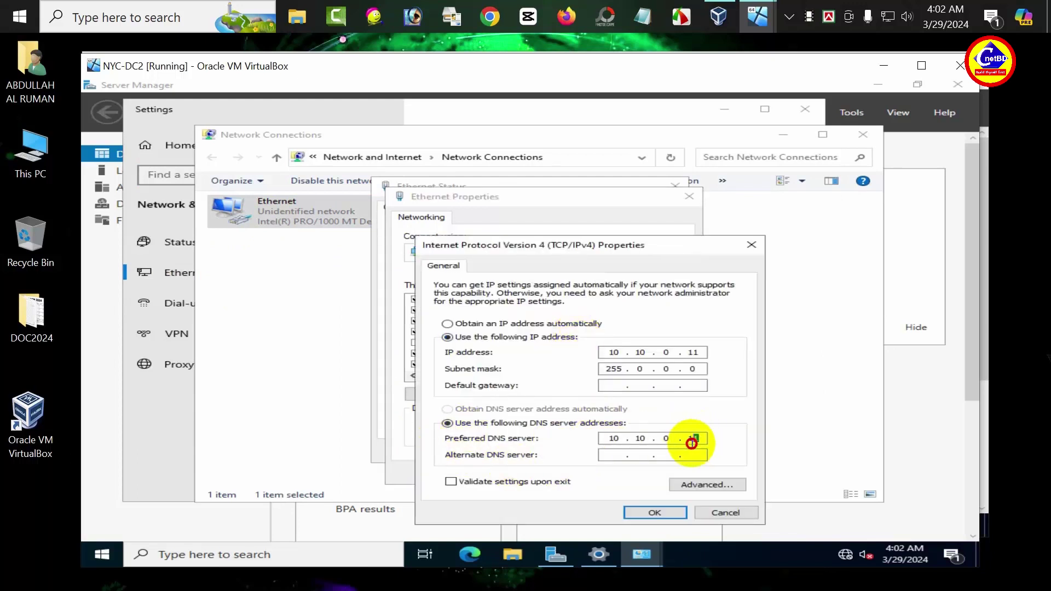
text(10)
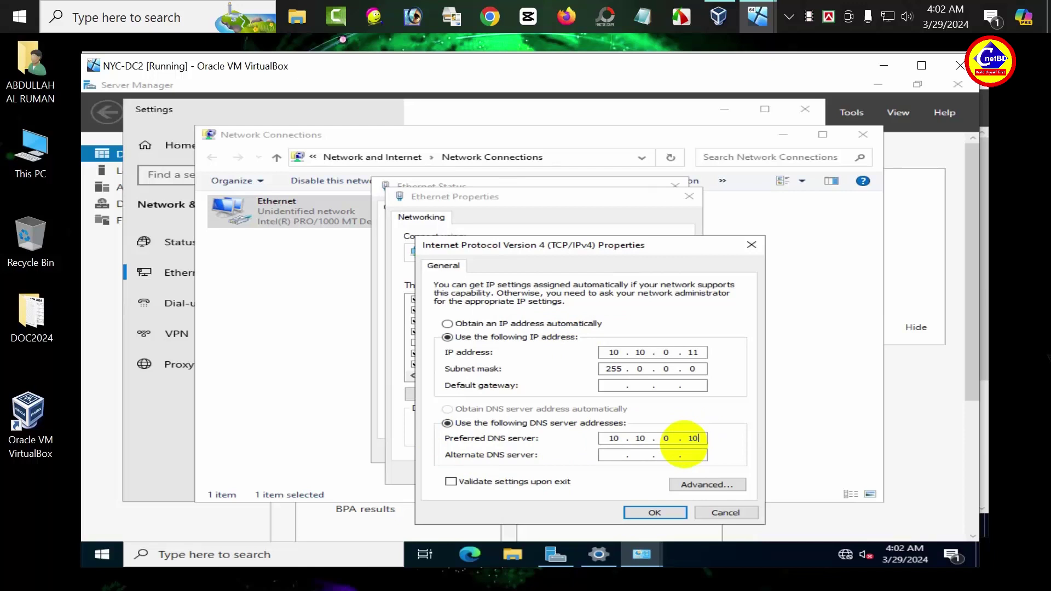
click(660, 512)
click(589, 474)
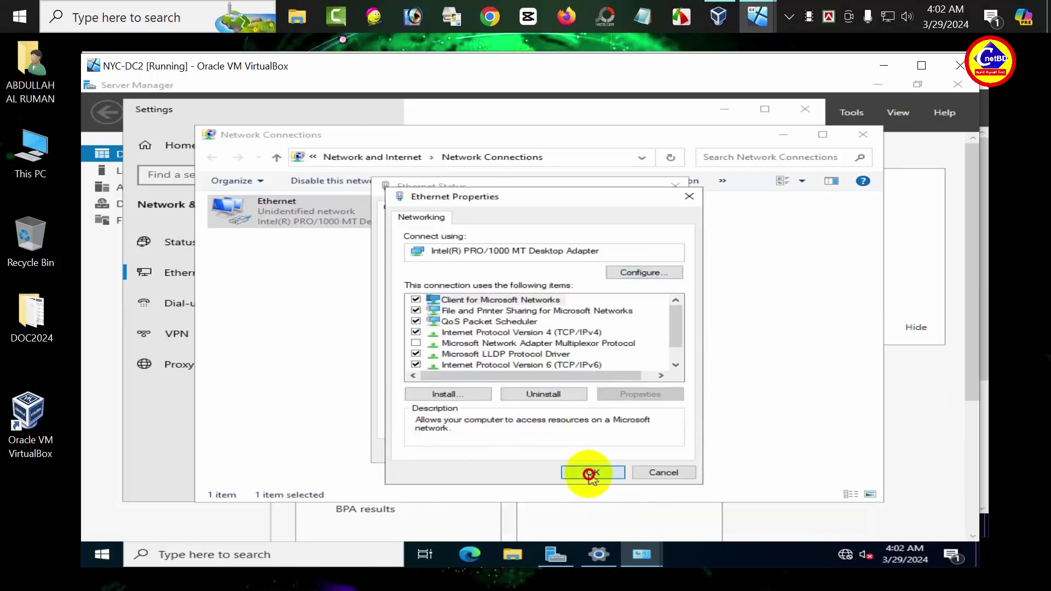
click(650, 451)
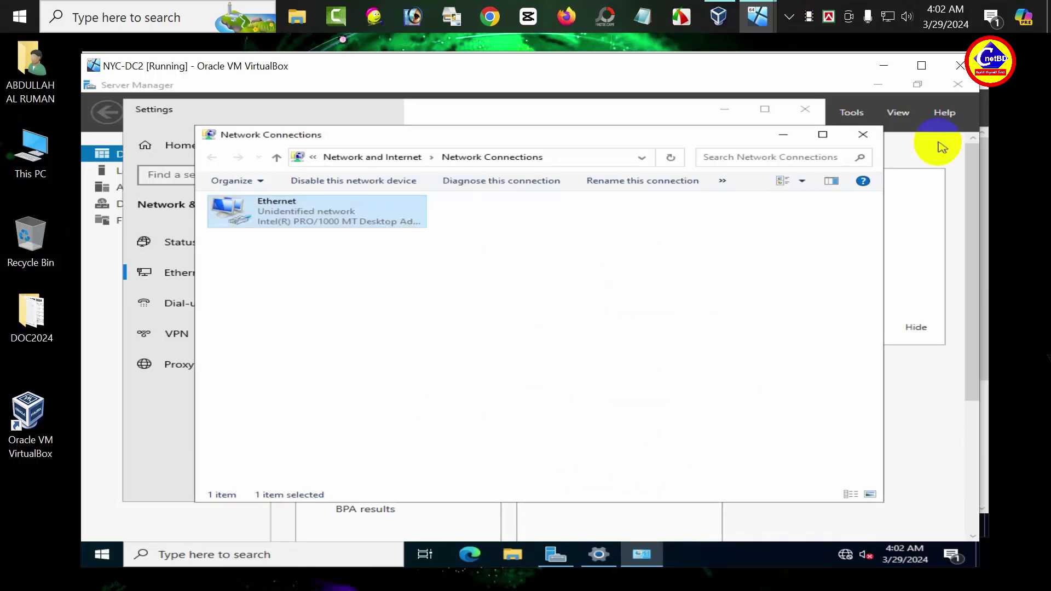
click(863, 136)
click(806, 112)
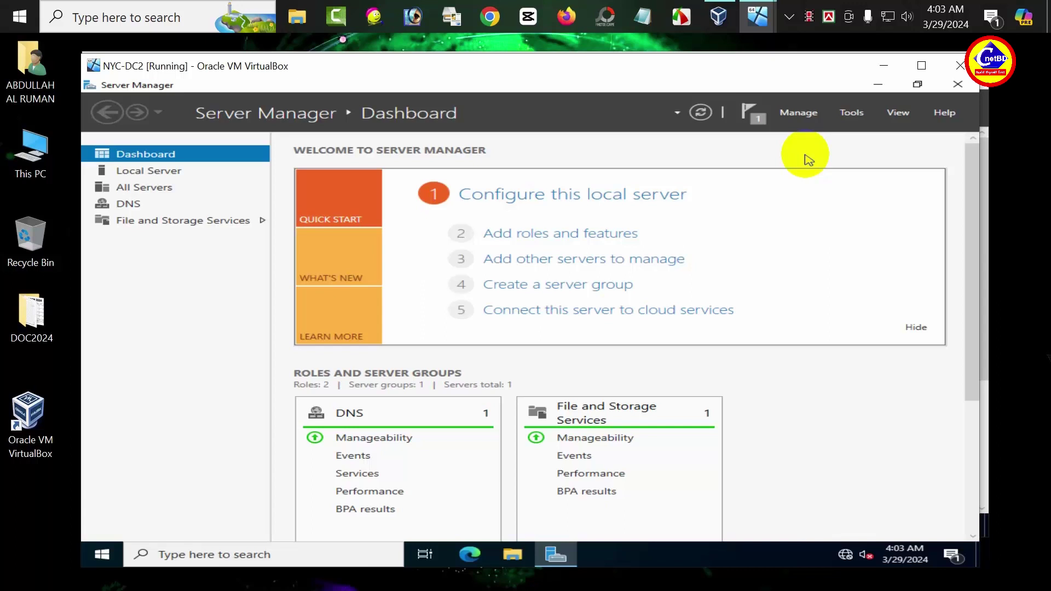
Step: Open DNS Manager on NYC-DC2 and start a new zone under Forward Lookup Zones
click(852, 112)
click(736, 185)
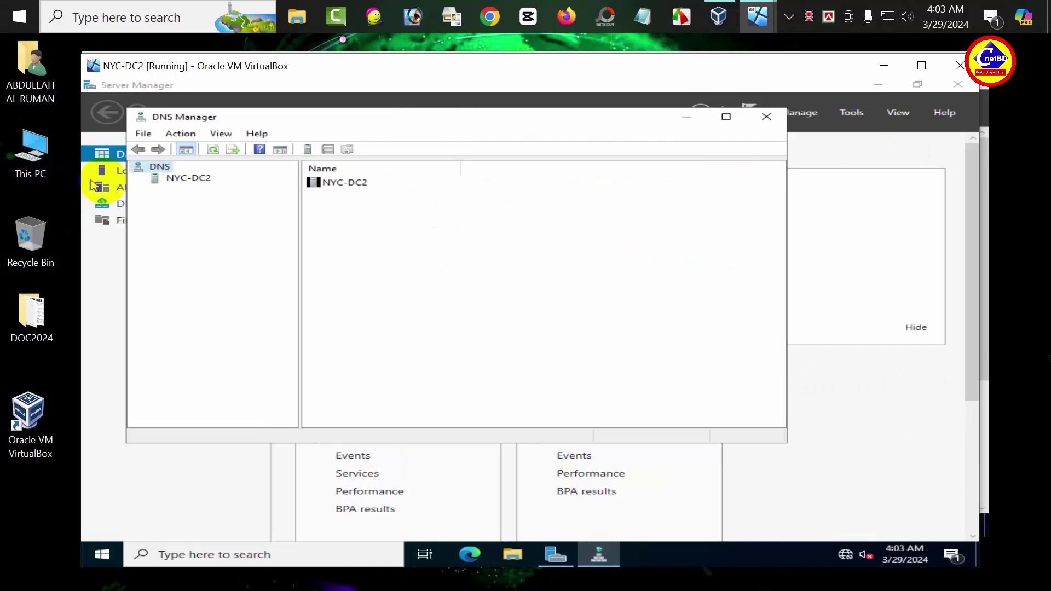
click(178, 180)
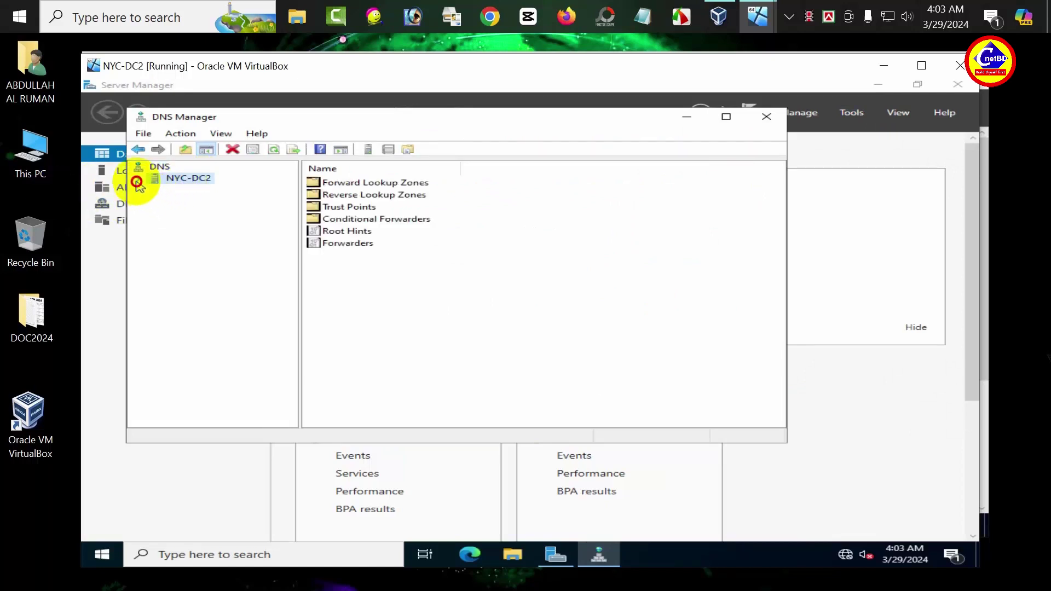
click(139, 181)
click(157, 192)
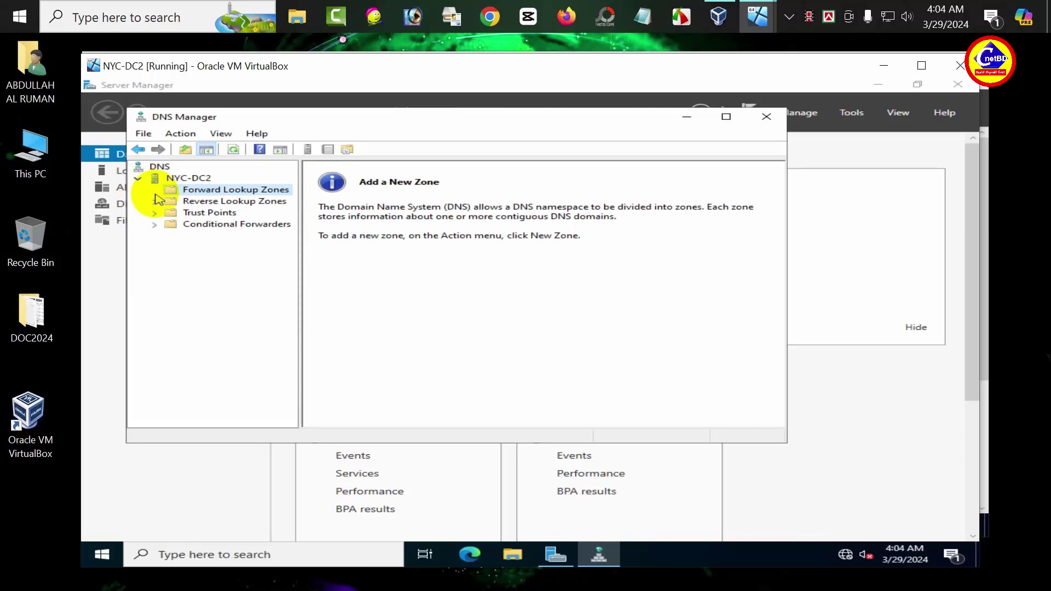
right_click(182, 190)
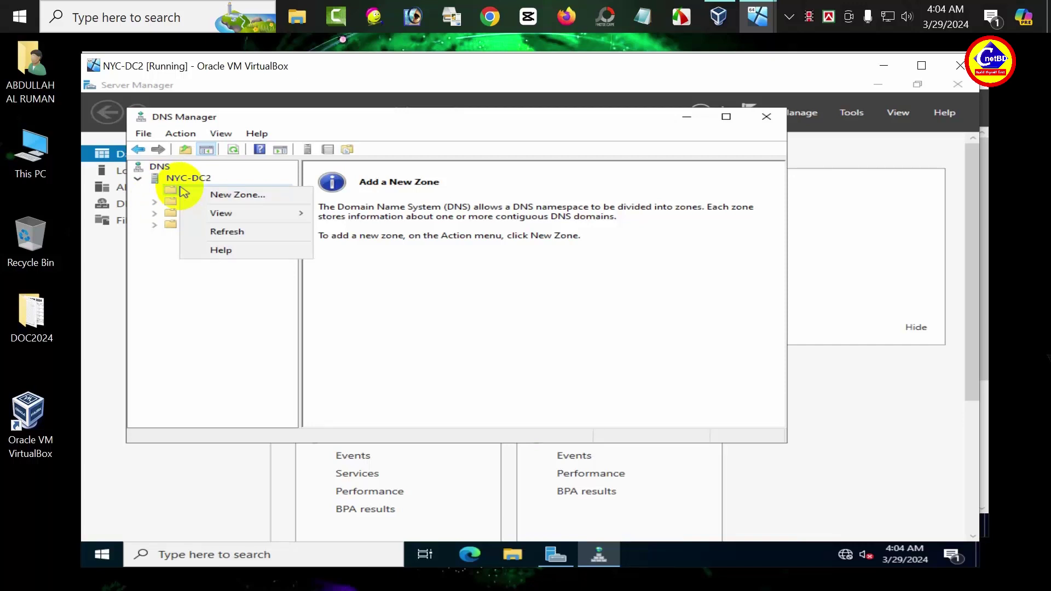
click(237, 195)
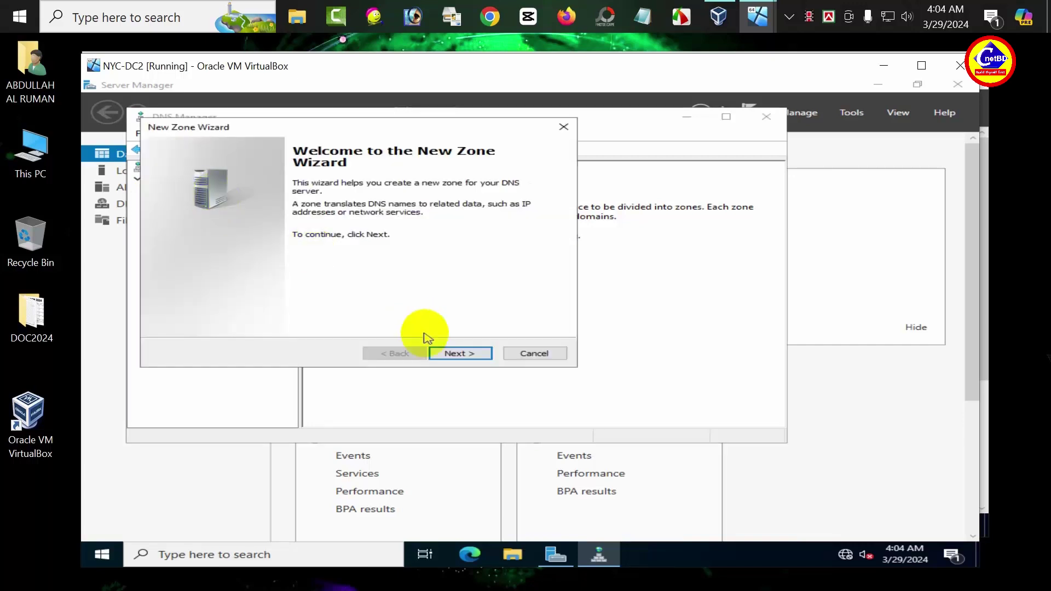
Step: Create secondary zone hotmail.com with master server 10.10.0.10
click(439, 357)
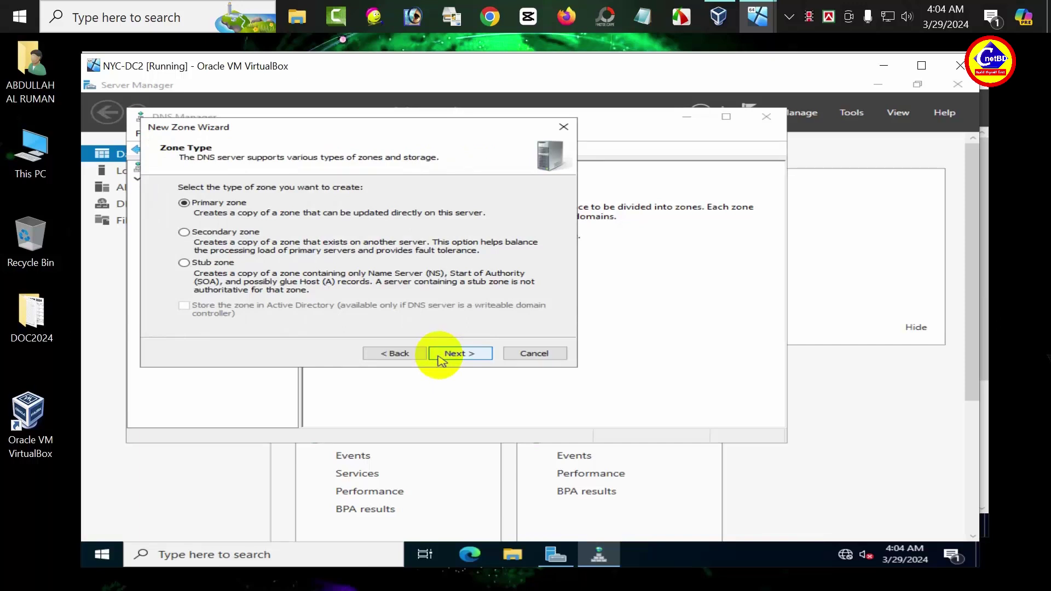
click(185, 232)
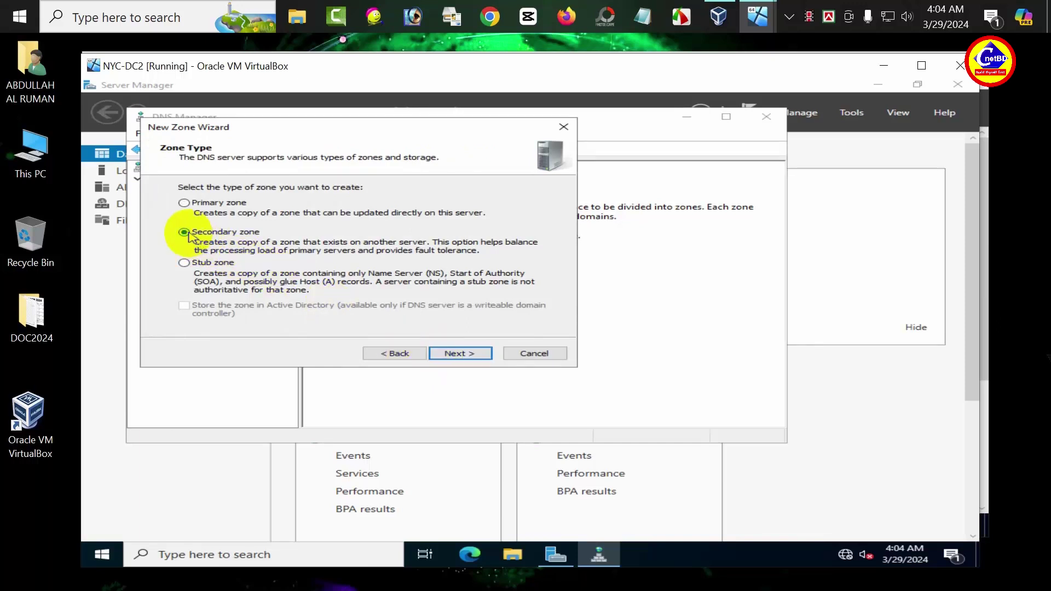
click(458, 355)
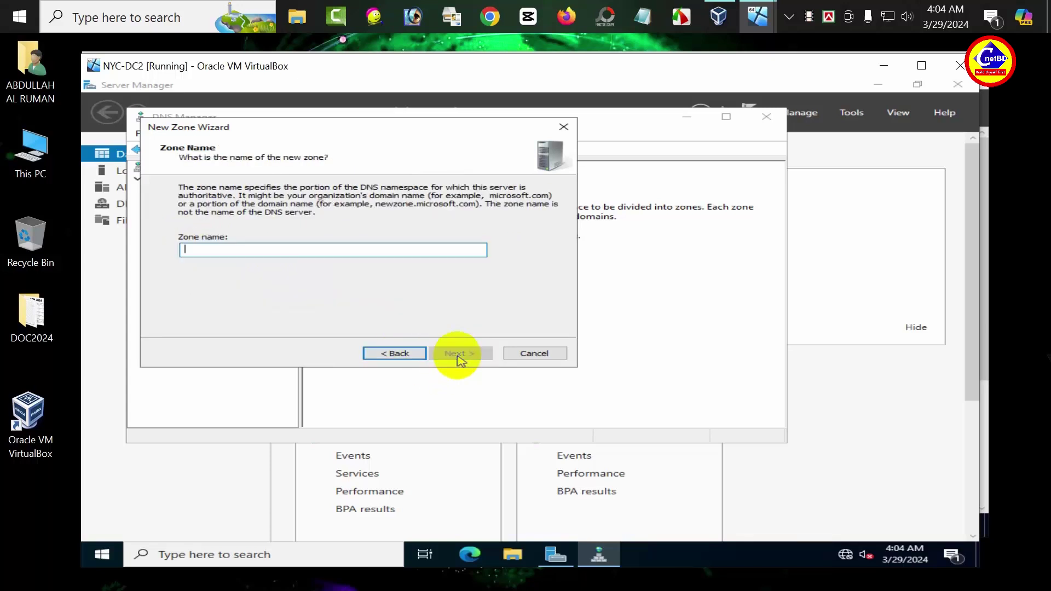
text(hot)
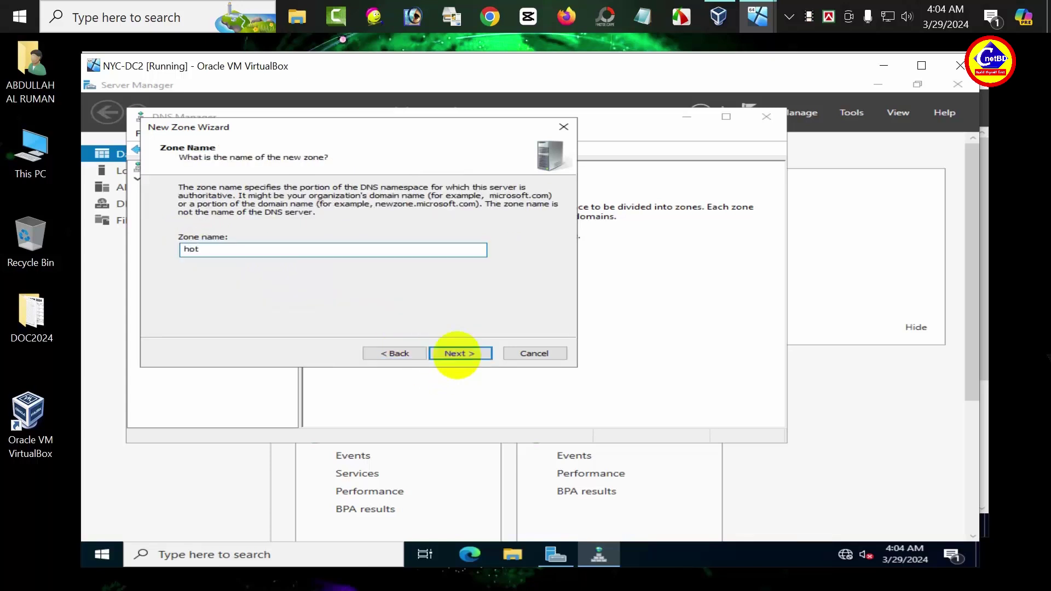
text(mail.com)
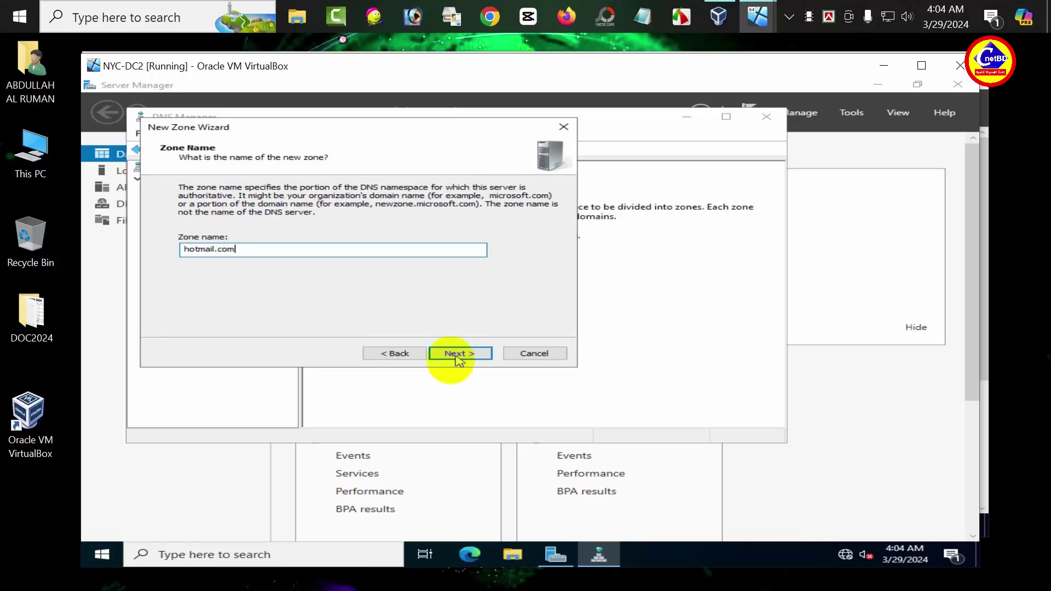
click(446, 355)
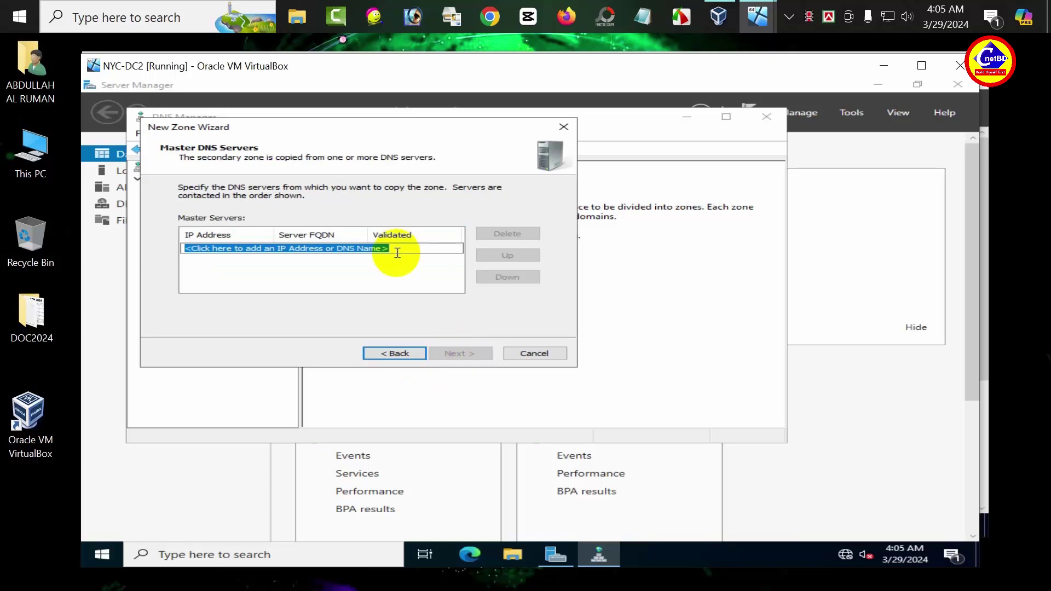
text(10.1)
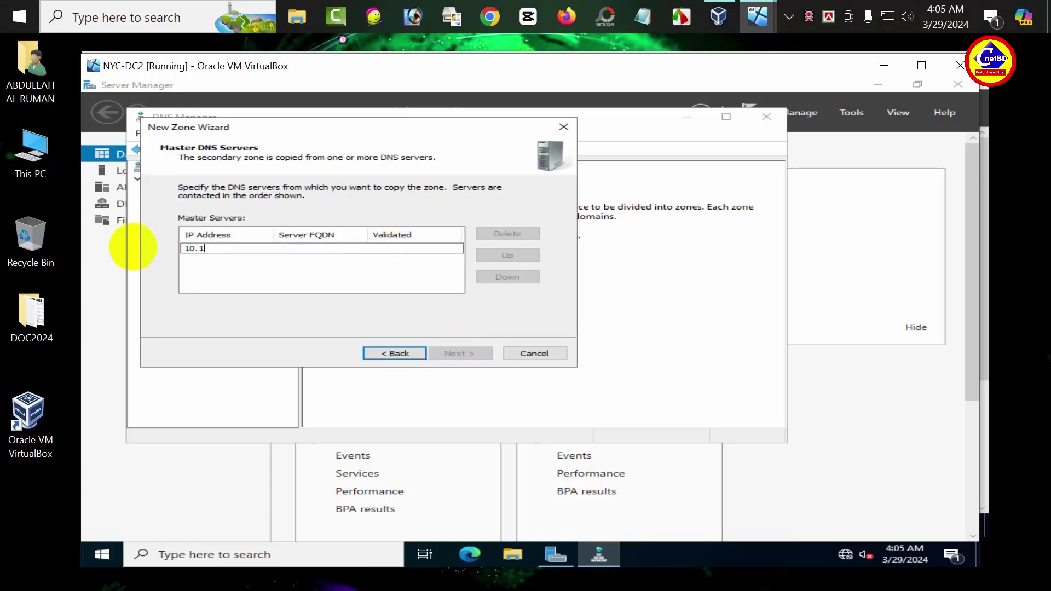
text(0.0.10)
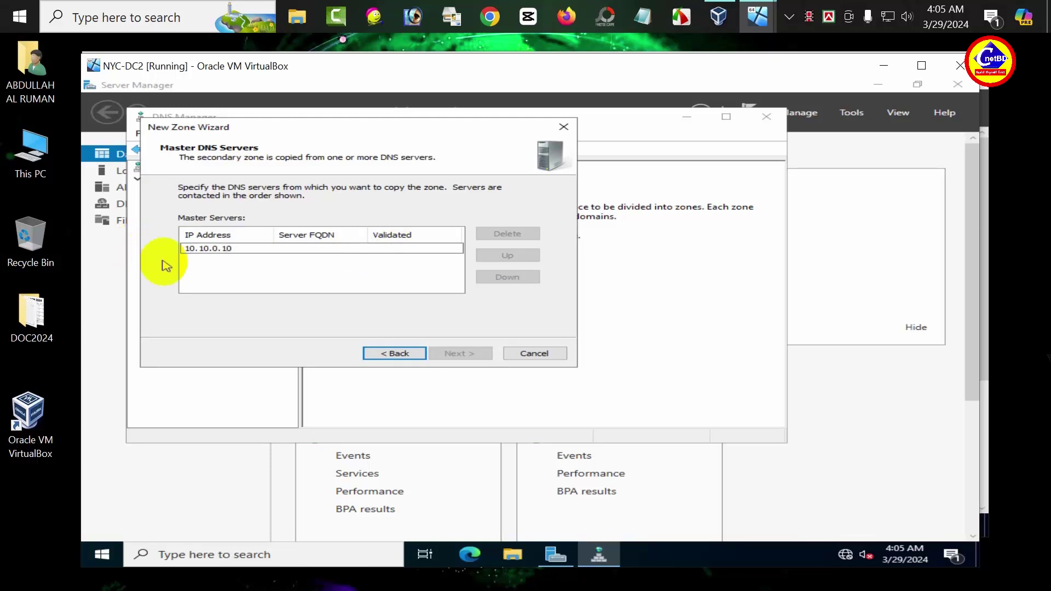
click(243, 262)
click(459, 355)
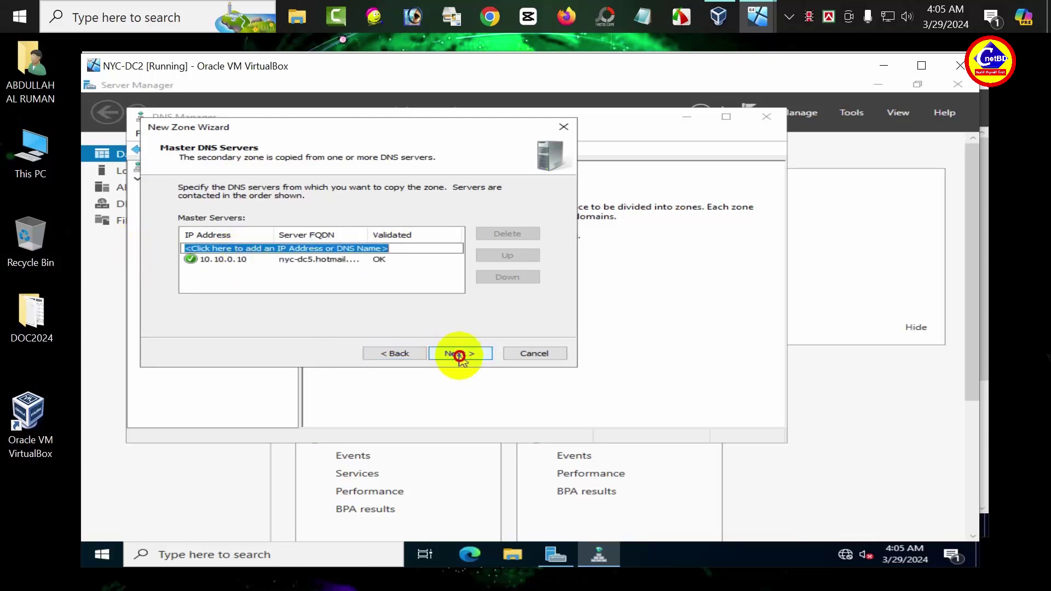
click(459, 354)
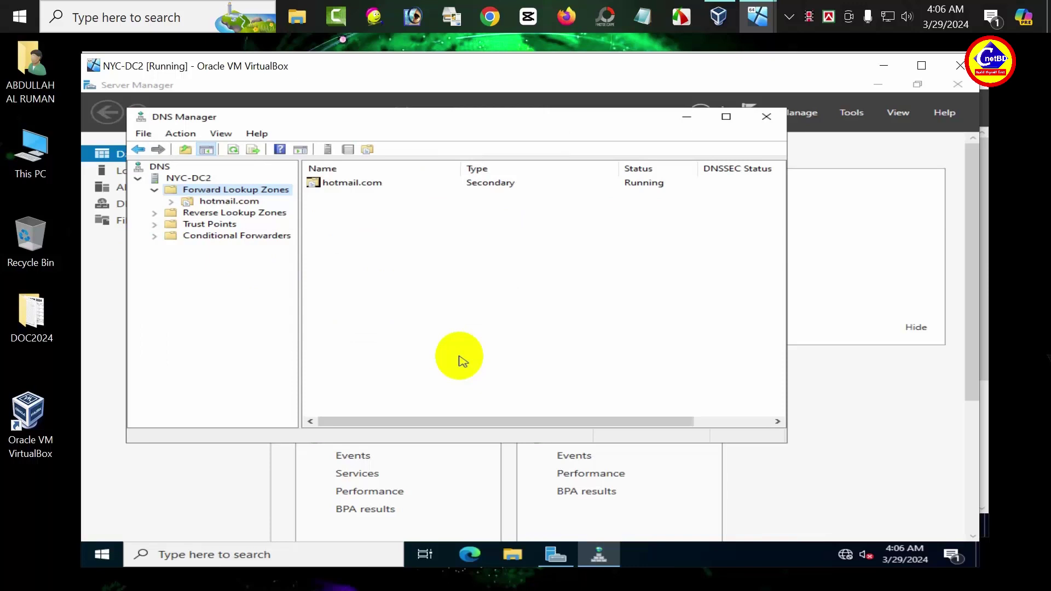
Step: Start a new reverse lookup zone, choosing Secondary type and IPv4
click(261, 217)
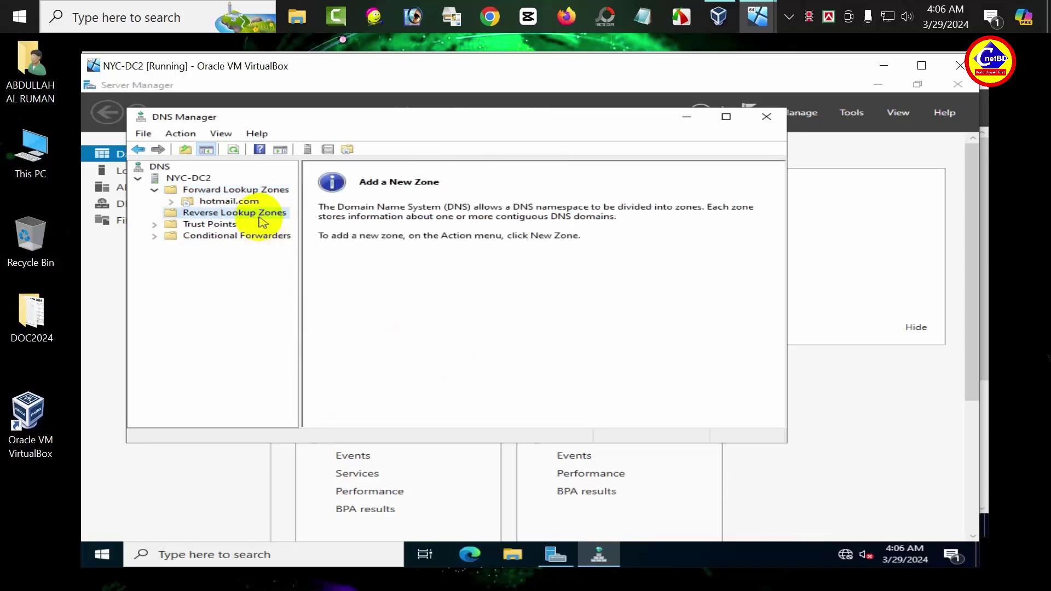
right_click(262, 220)
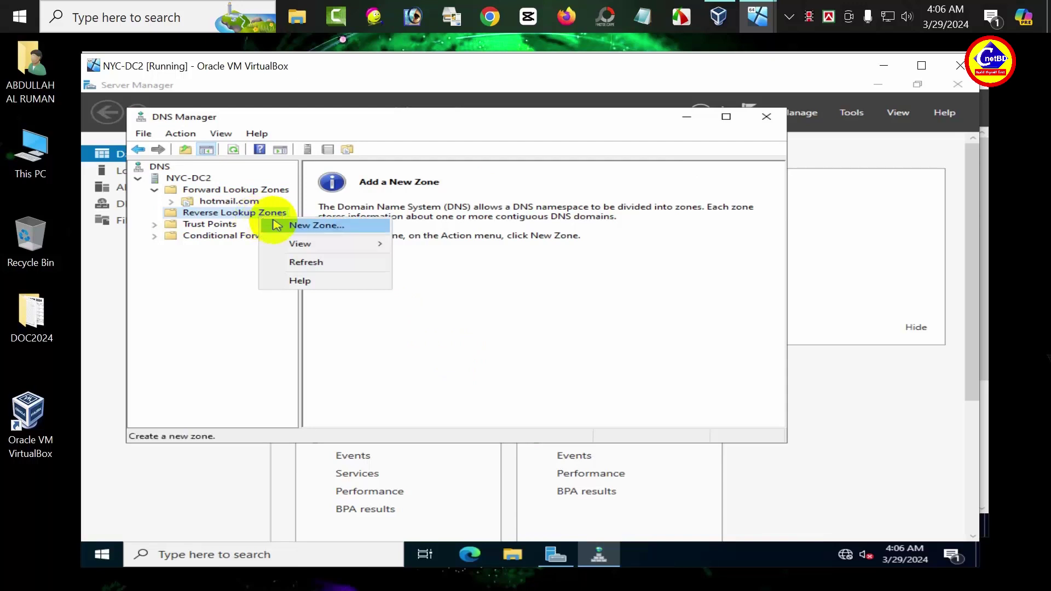
click(295, 226)
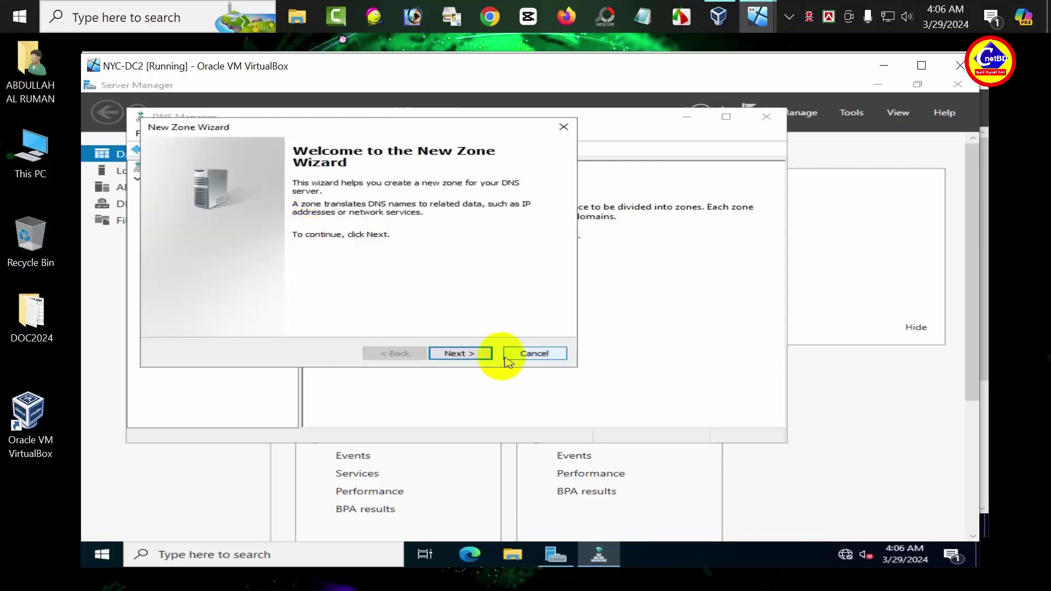
click(471, 355)
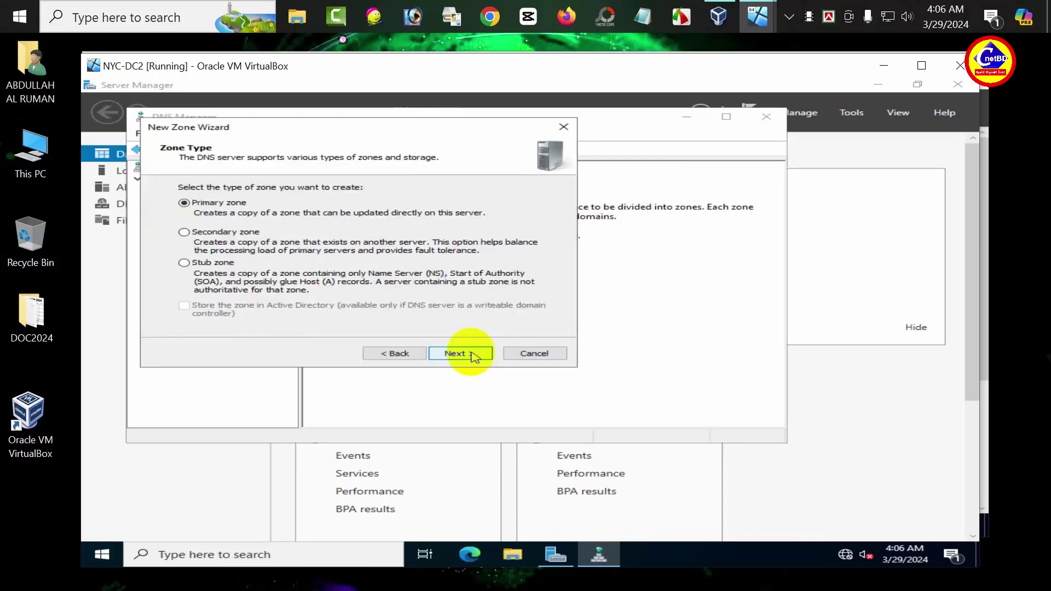
click(186, 234)
click(465, 356)
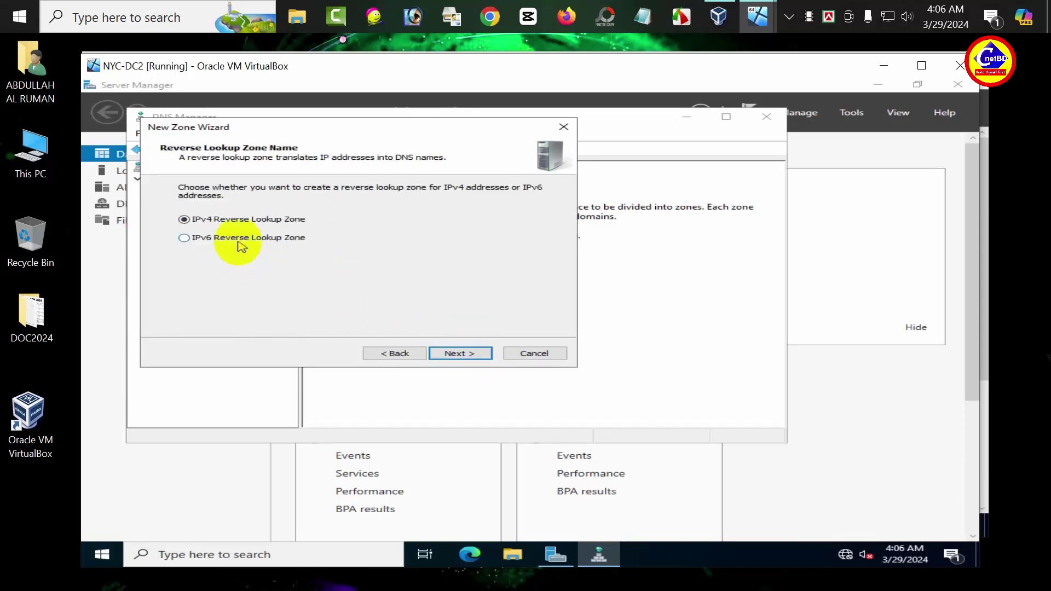
click(457, 354)
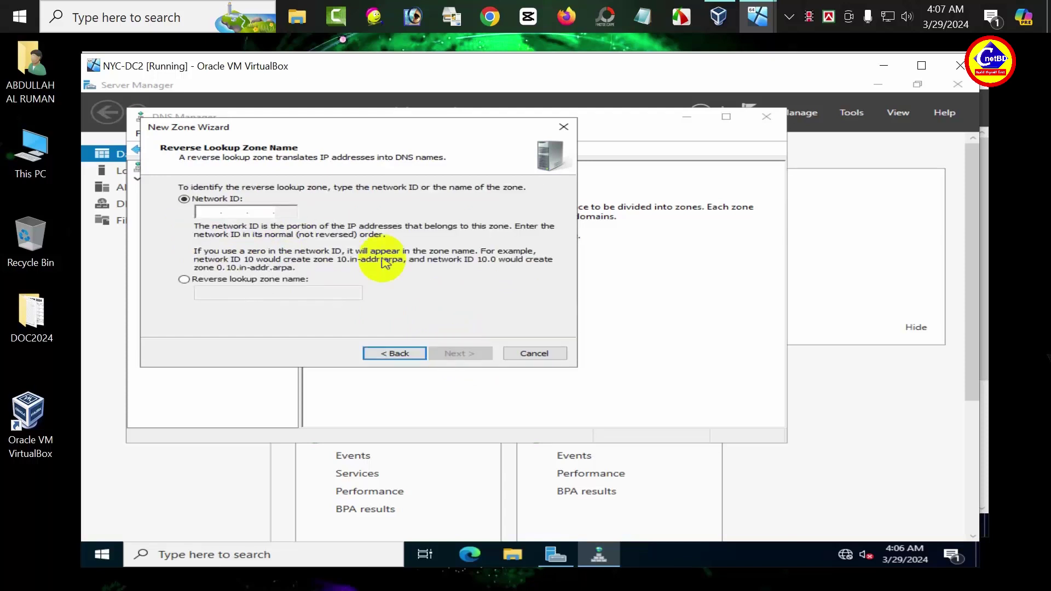
Step: Enter network ID 10 and master server 10.10.0.10, then finish the 10.in-addr.arpa zone
text(10)
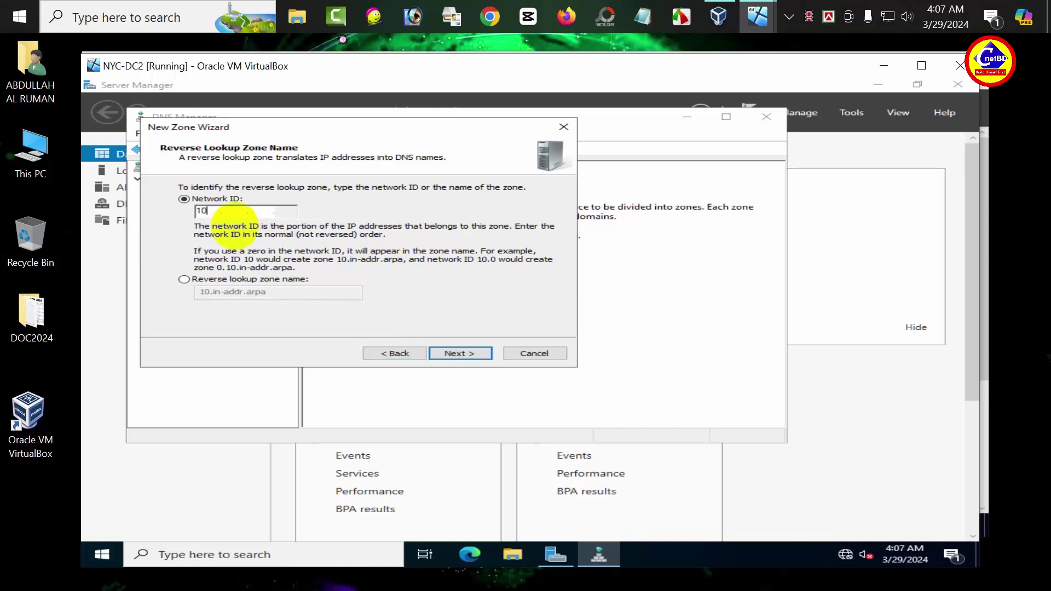
click(468, 354)
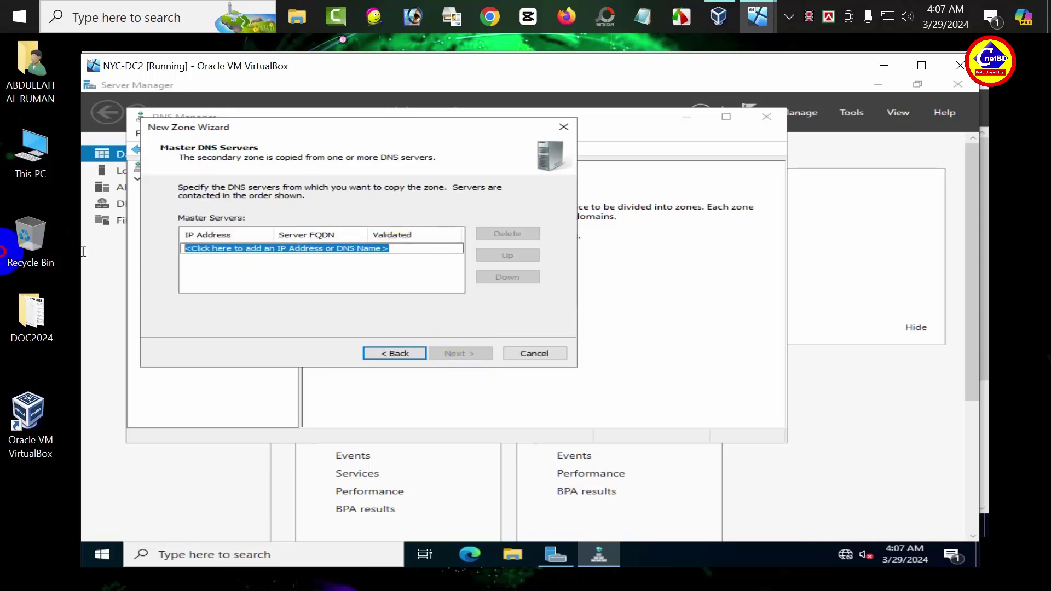
text(10.)
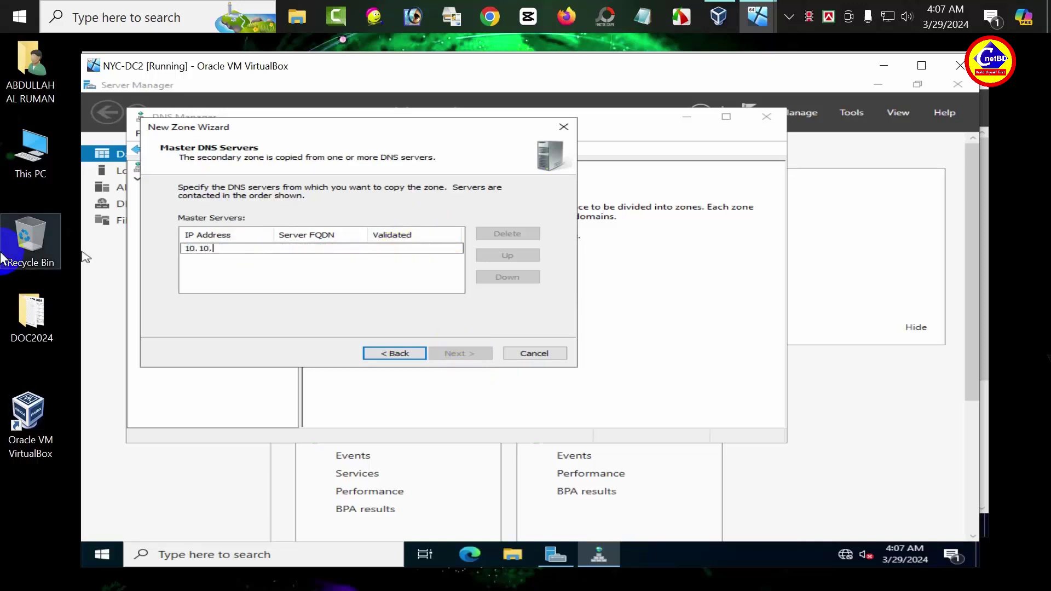
text(10.0.10)
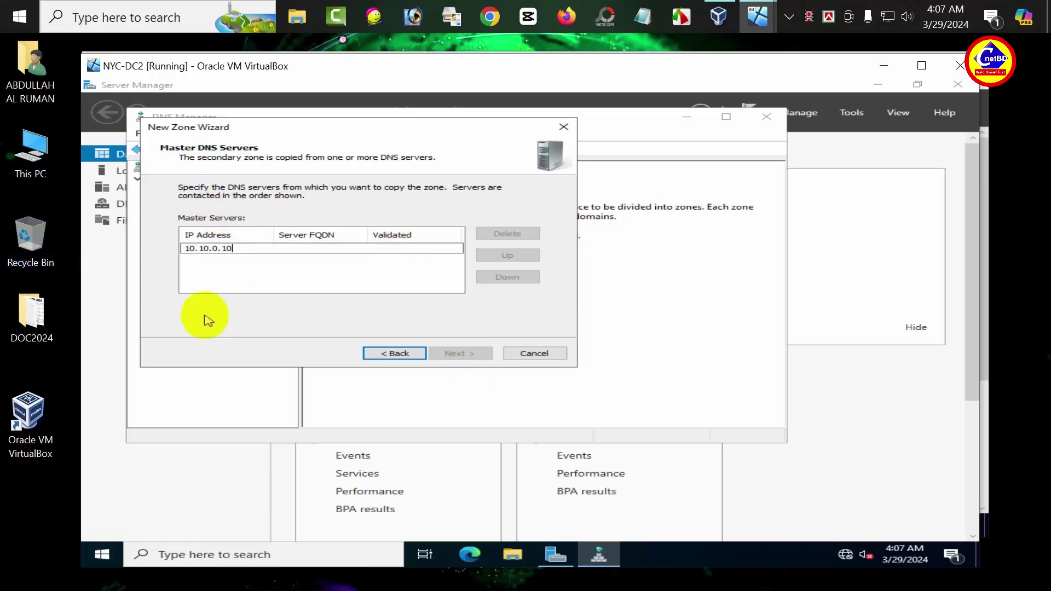
click(382, 286)
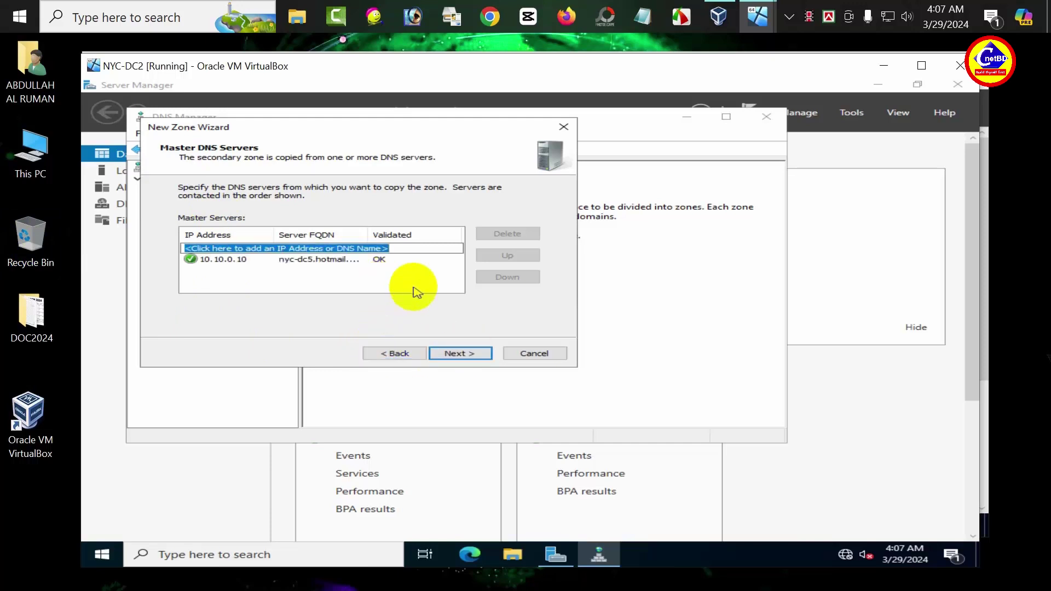
click(464, 354)
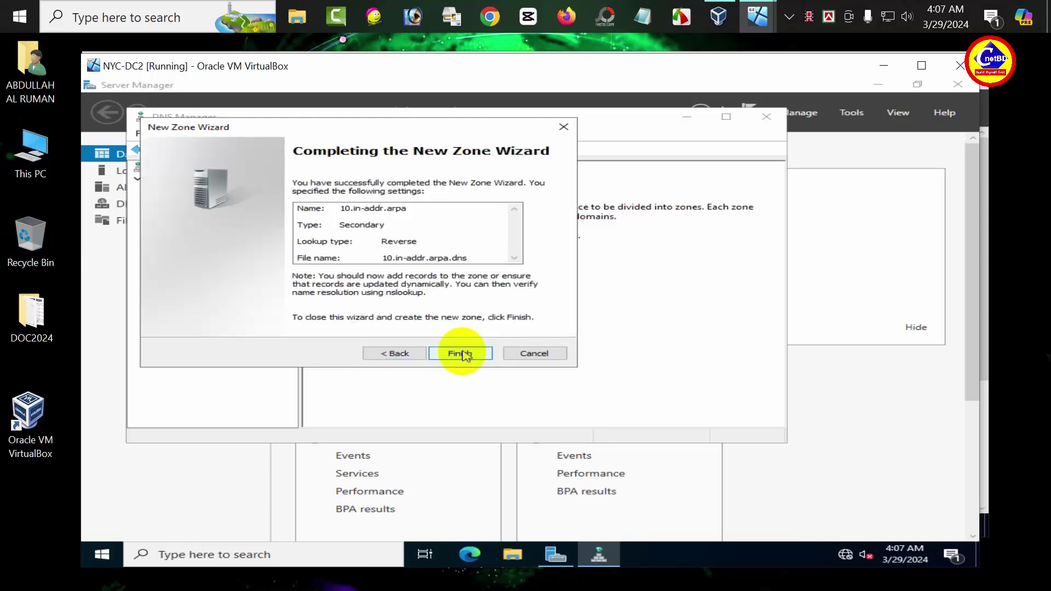
click(464, 354)
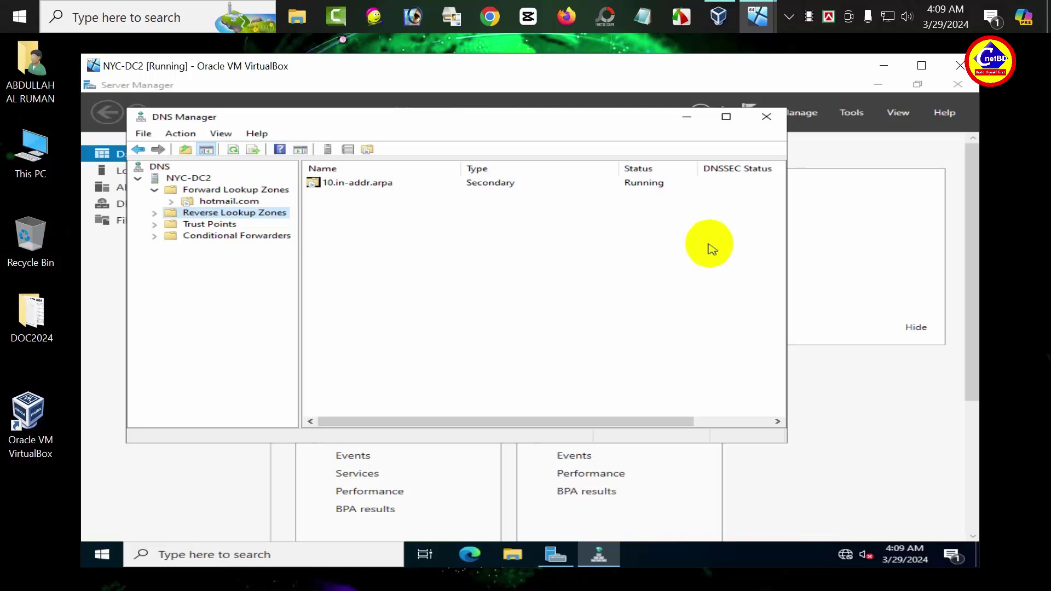
Step: Switch back to NYC-DC1, reopen DNS Manager, and open hotmail.com zone Properties
click(759, 16)
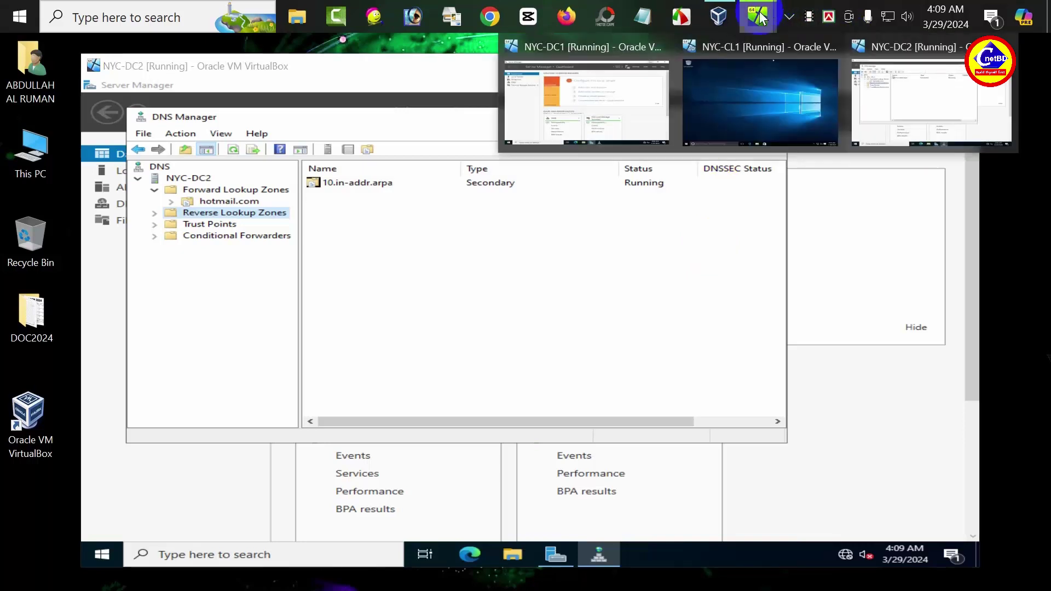
click(656, 86)
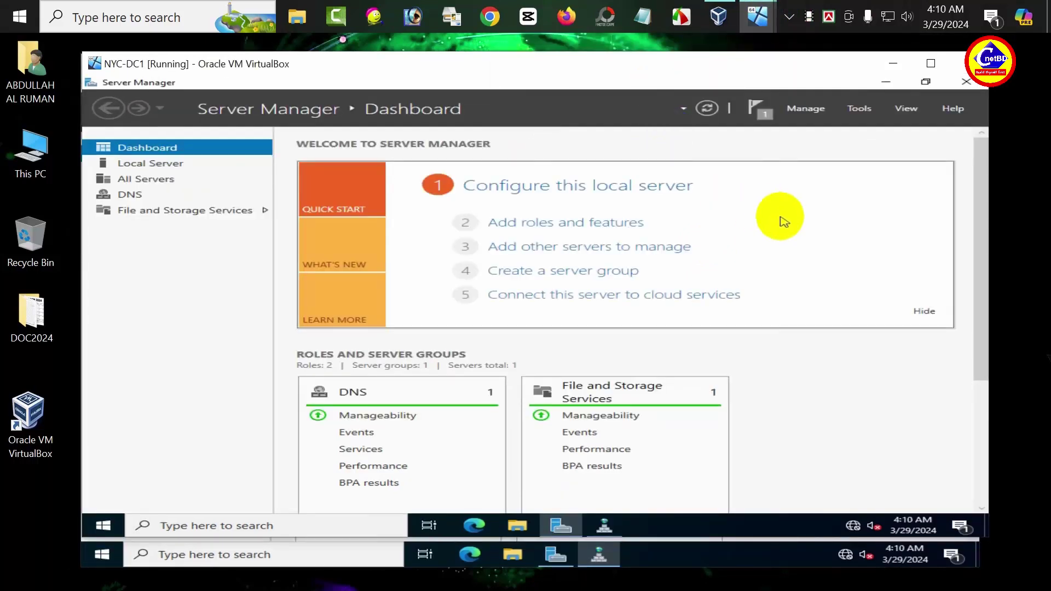
click(860, 111)
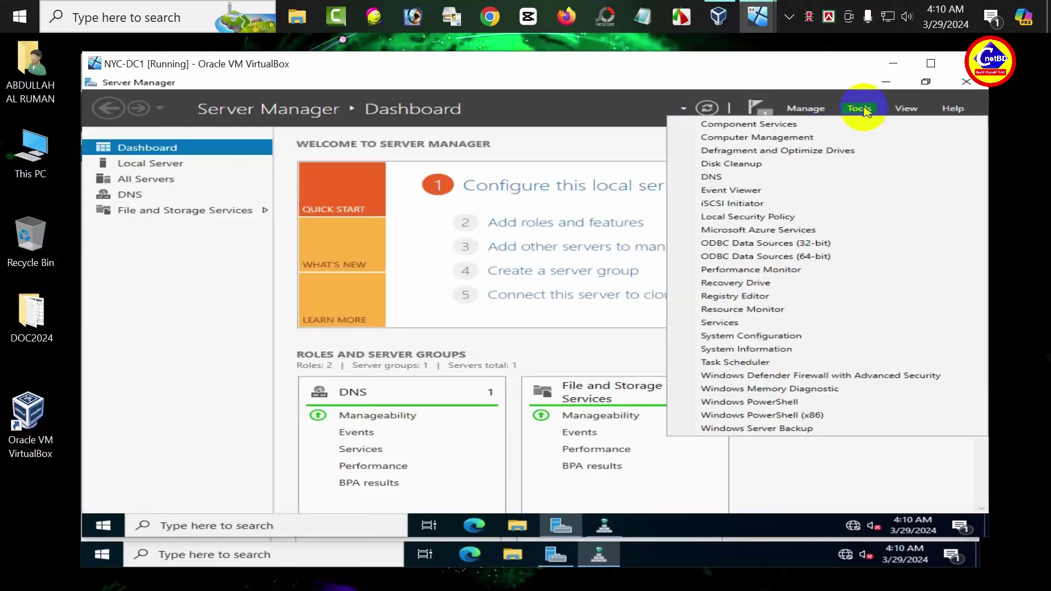
click(746, 177)
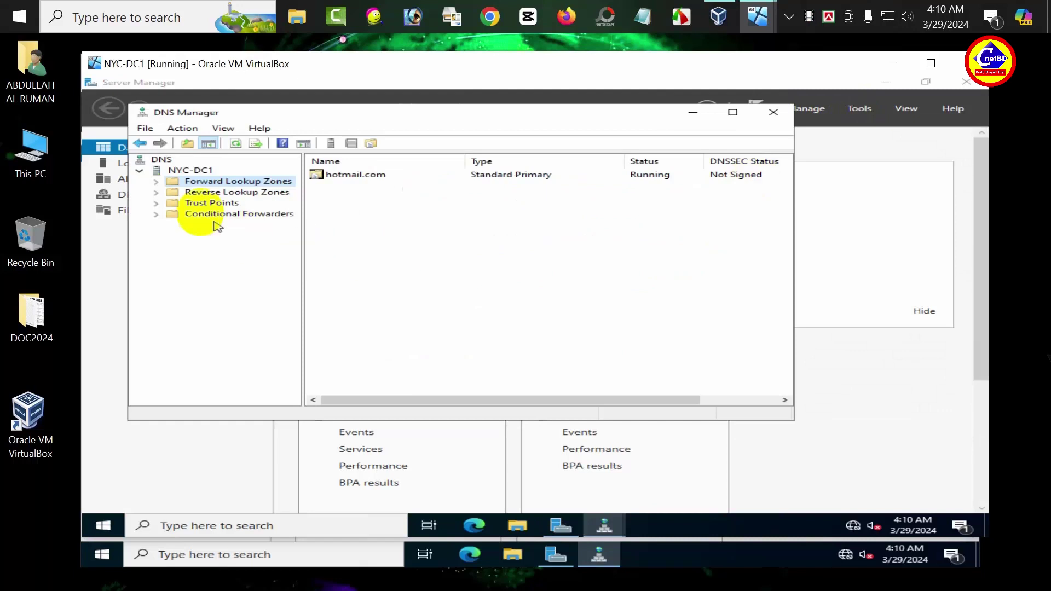
click(156, 181)
click(217, 197)
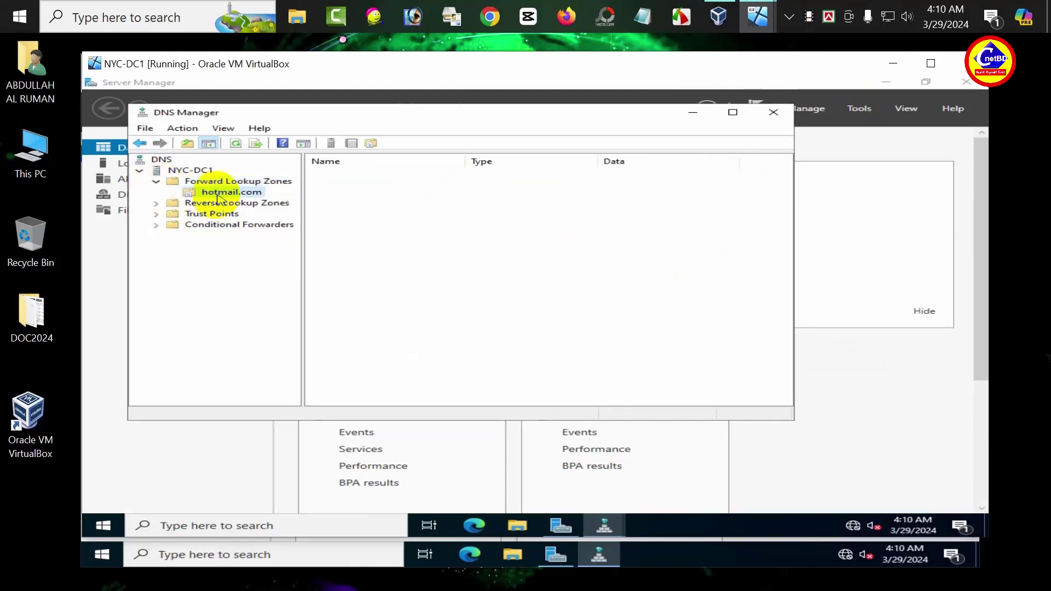
right_click(217, 198)
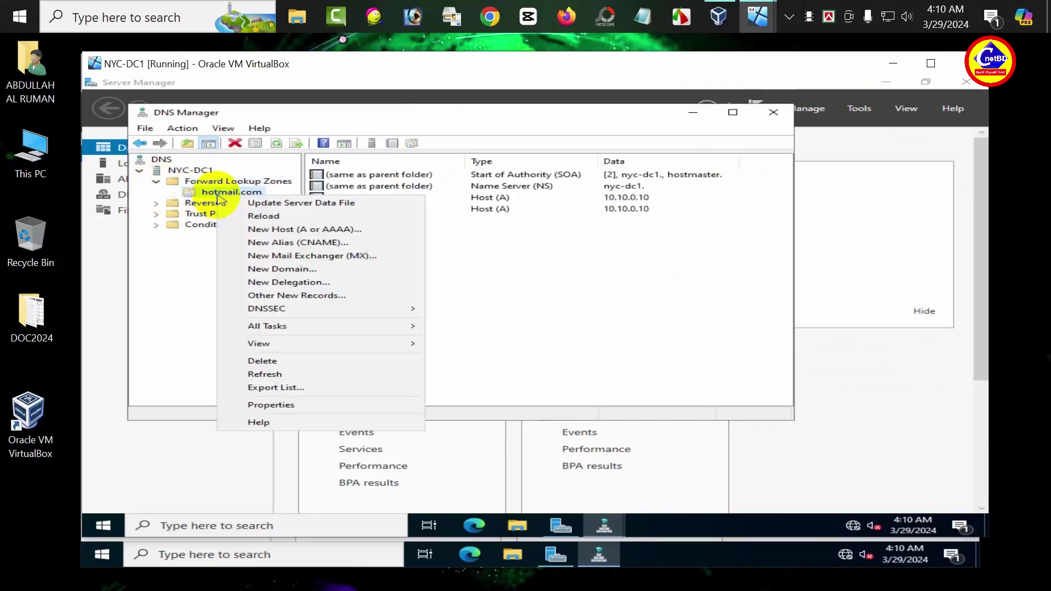
click(268, 406)
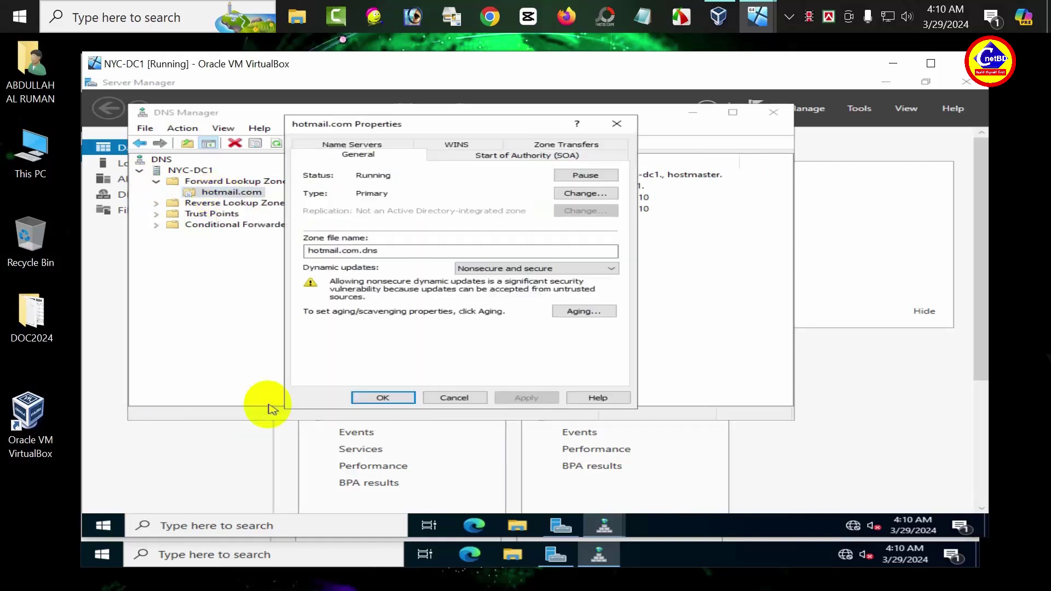
Step: Restrict hotmail.com zone transfers to 'Only to the following servers' with 10.10.0.11, and save
click(564, 145)
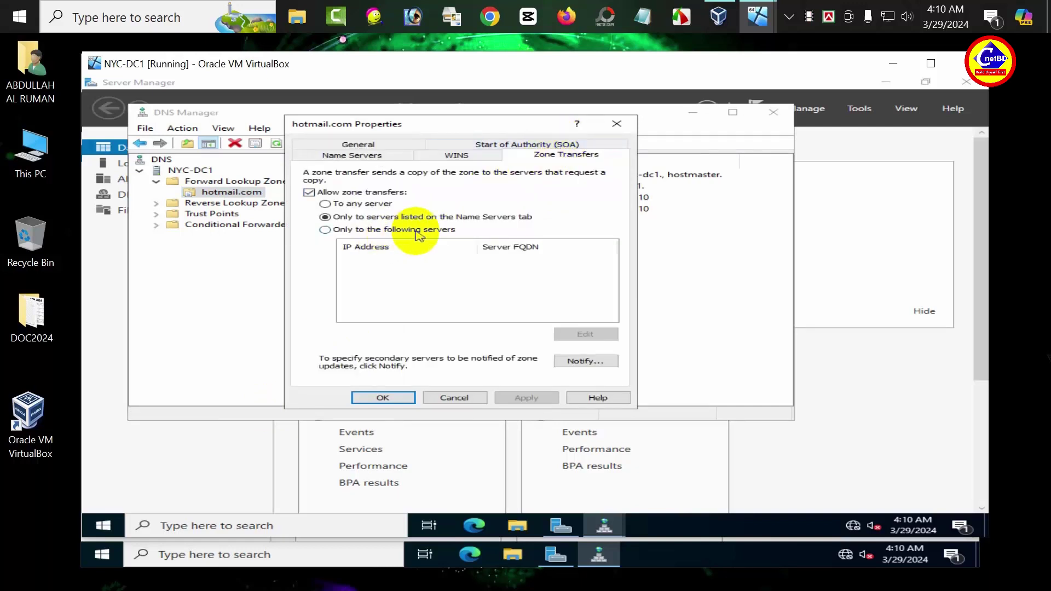
click(324, 230)
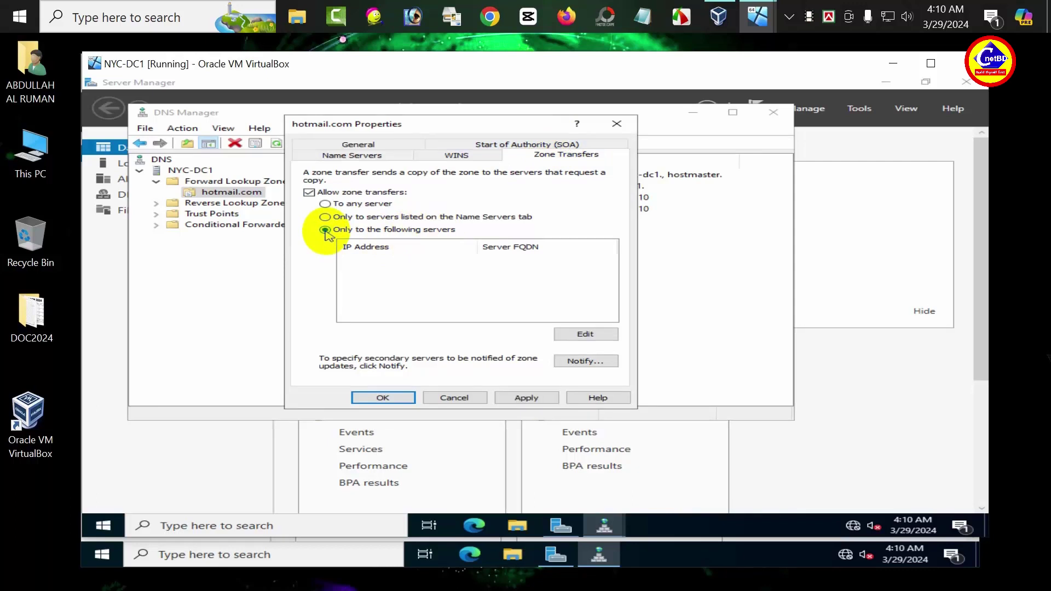
click(583, 333)
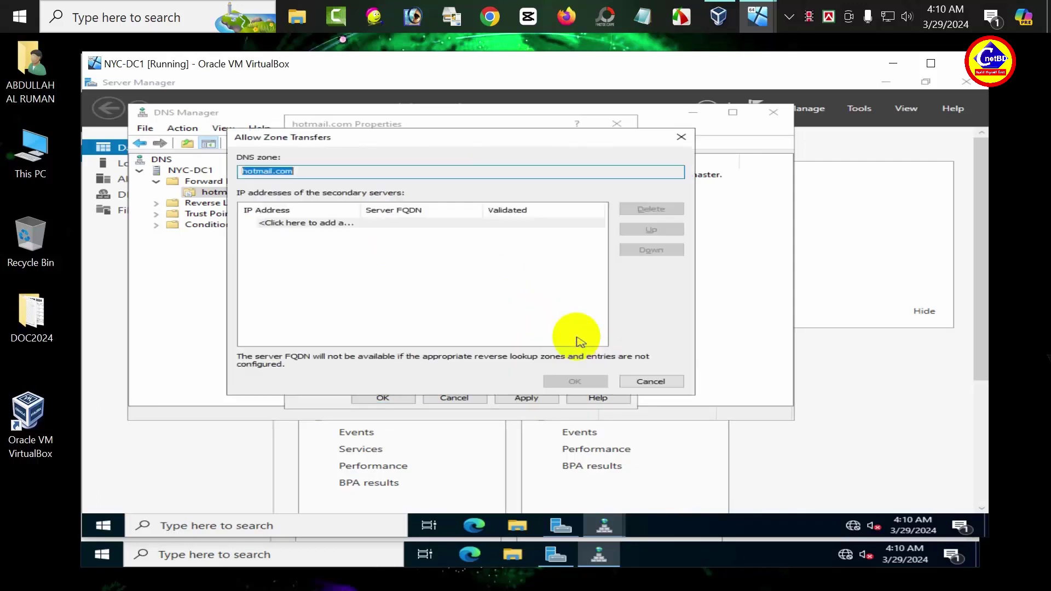
click(299, 225)
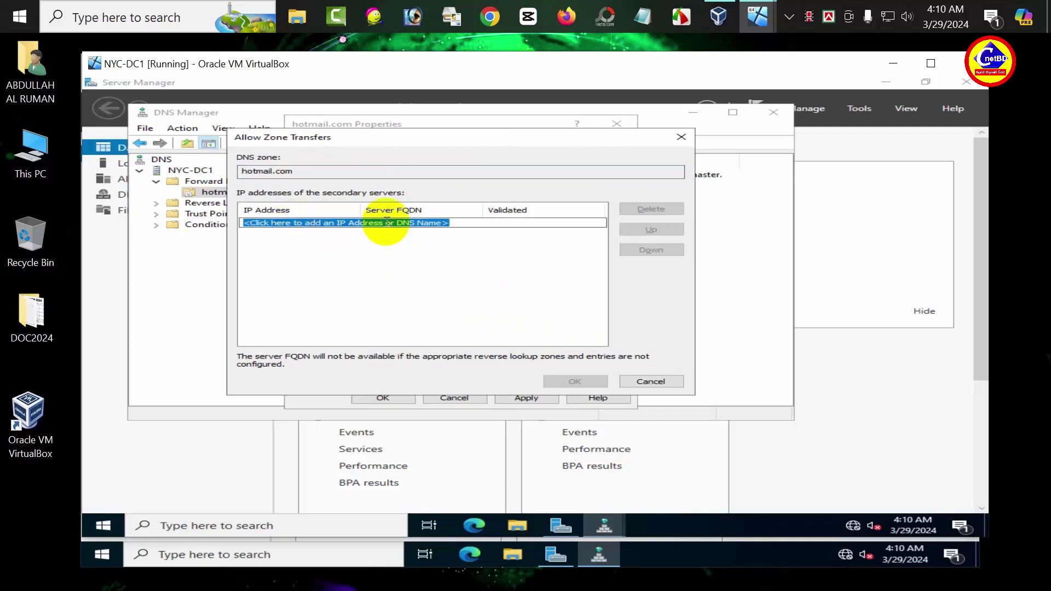
text(10.10)
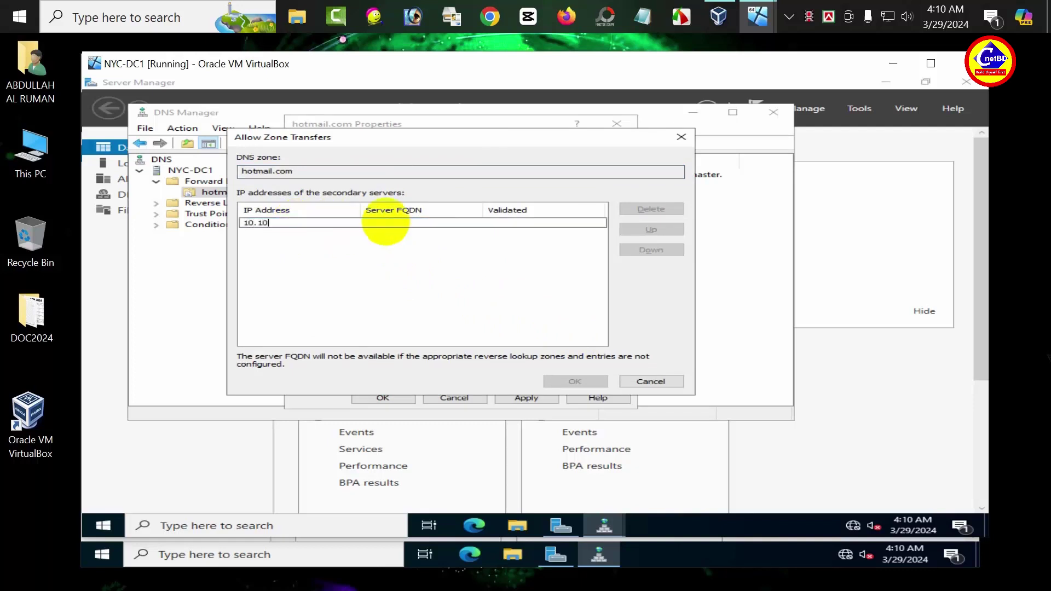
text(.0.11)
key(Return)
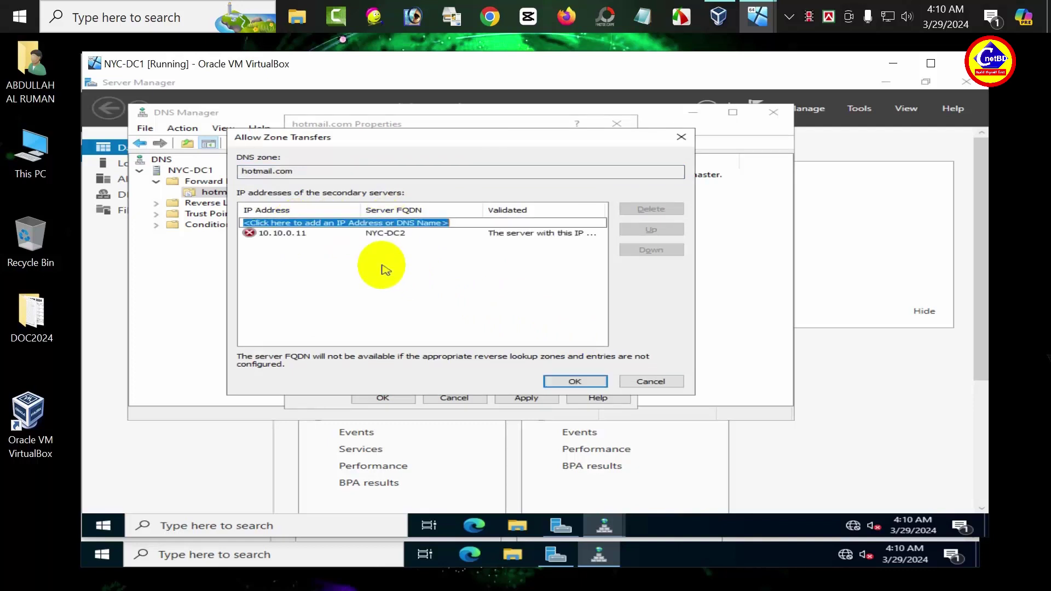
click(567, 380)
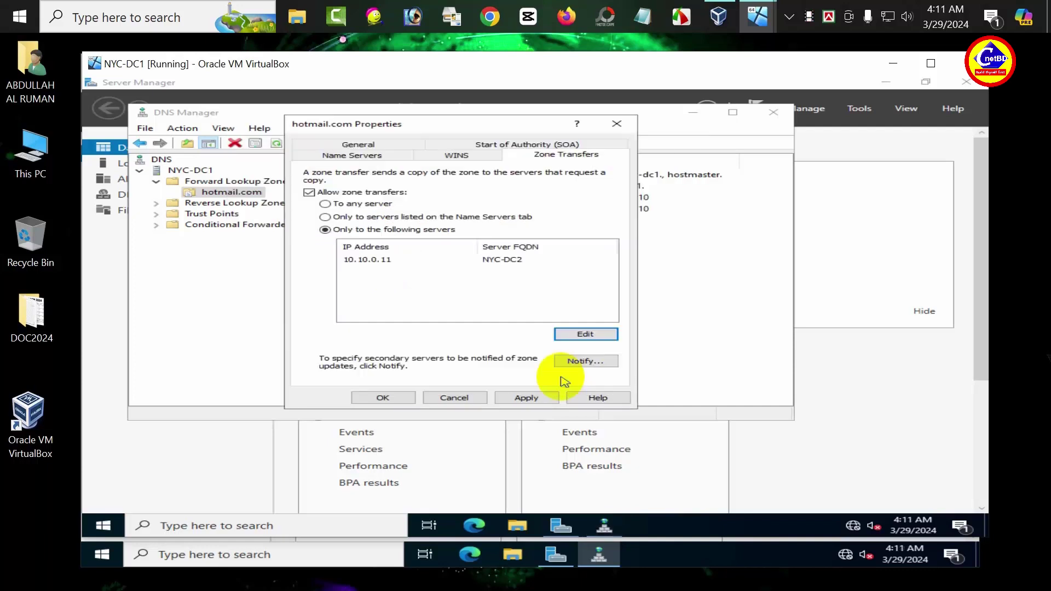
click(537, 398)
click(396, 399)
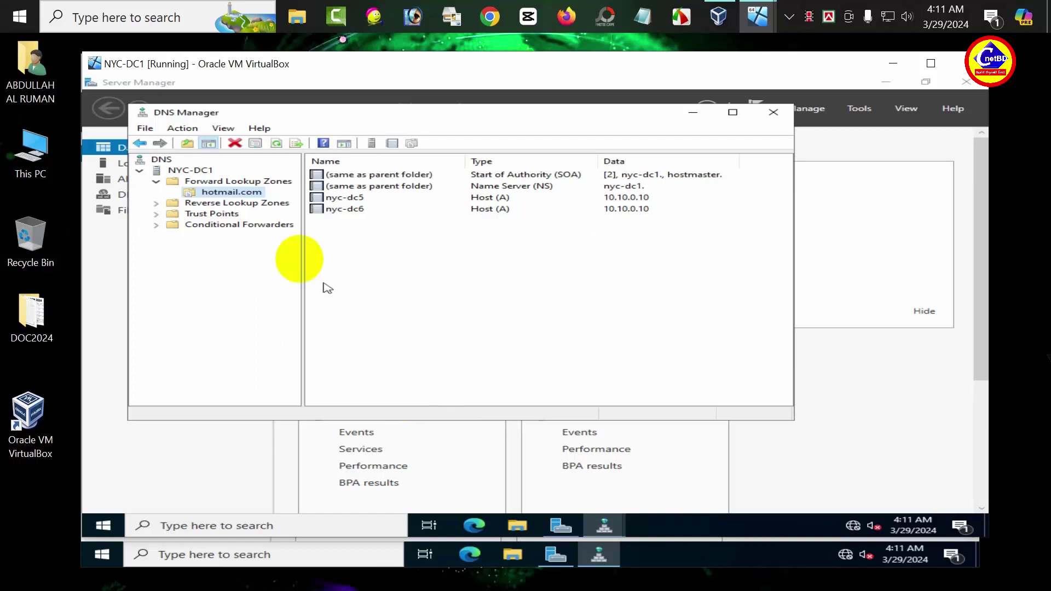
Step: Reload the hotmail.com zone on NYC-DC1 and refresh its record list
click(184, 132)
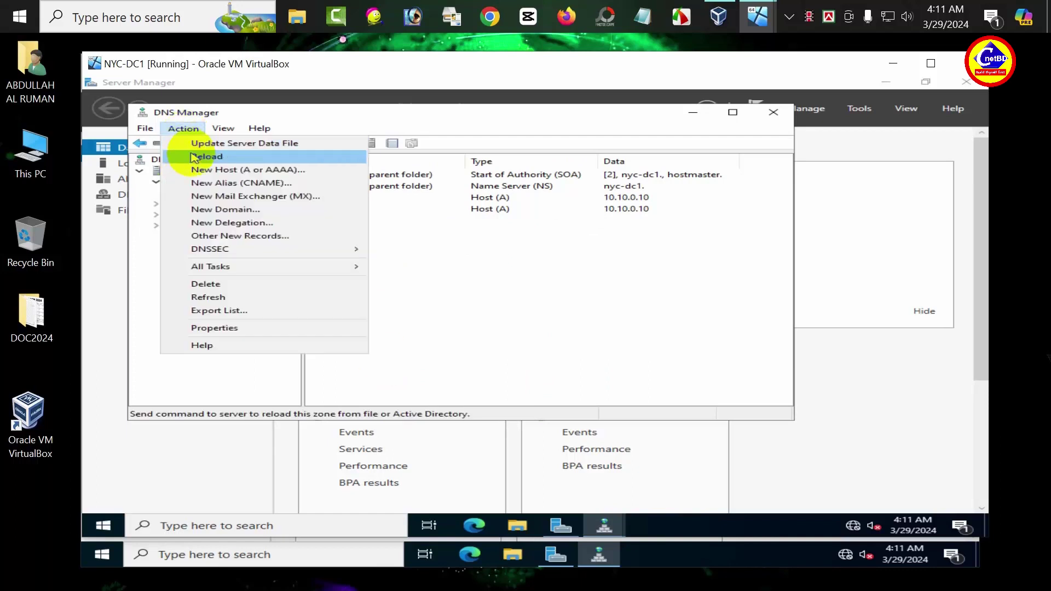
click(193, 156)
click(567, 344)
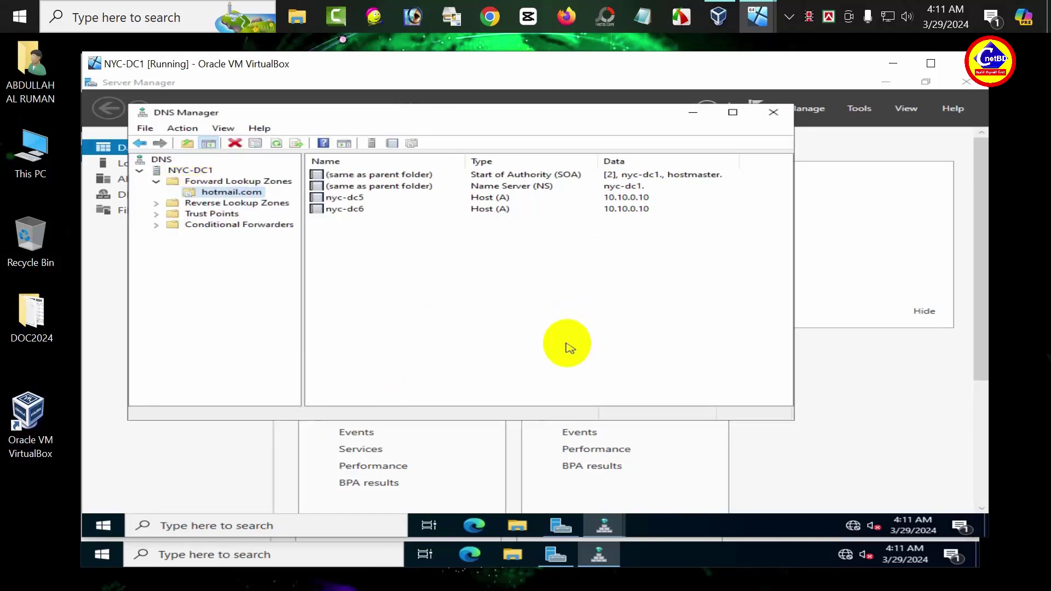
click(277, 144)
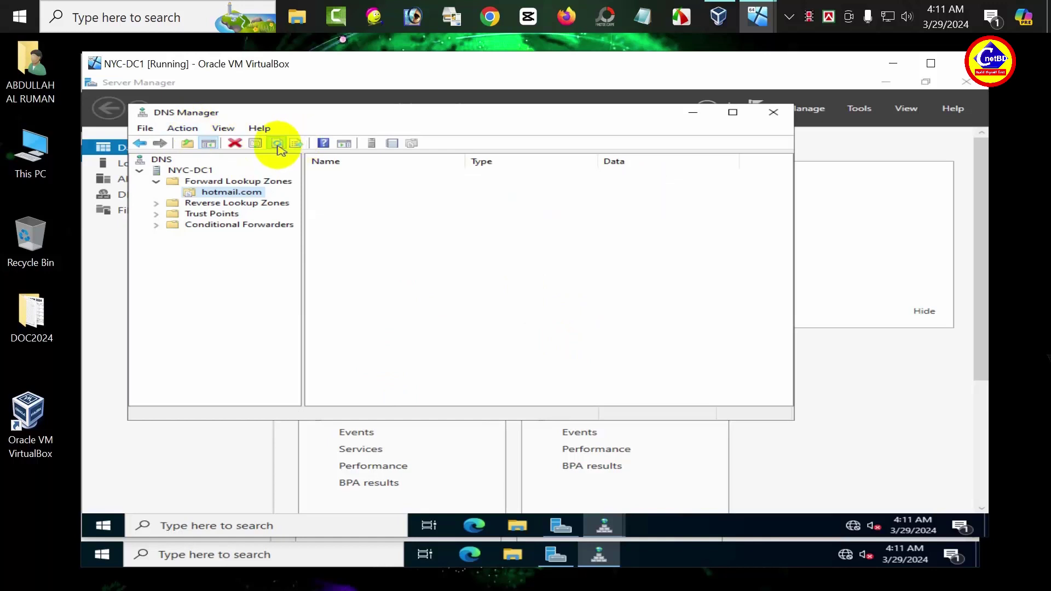
click(277, 144)
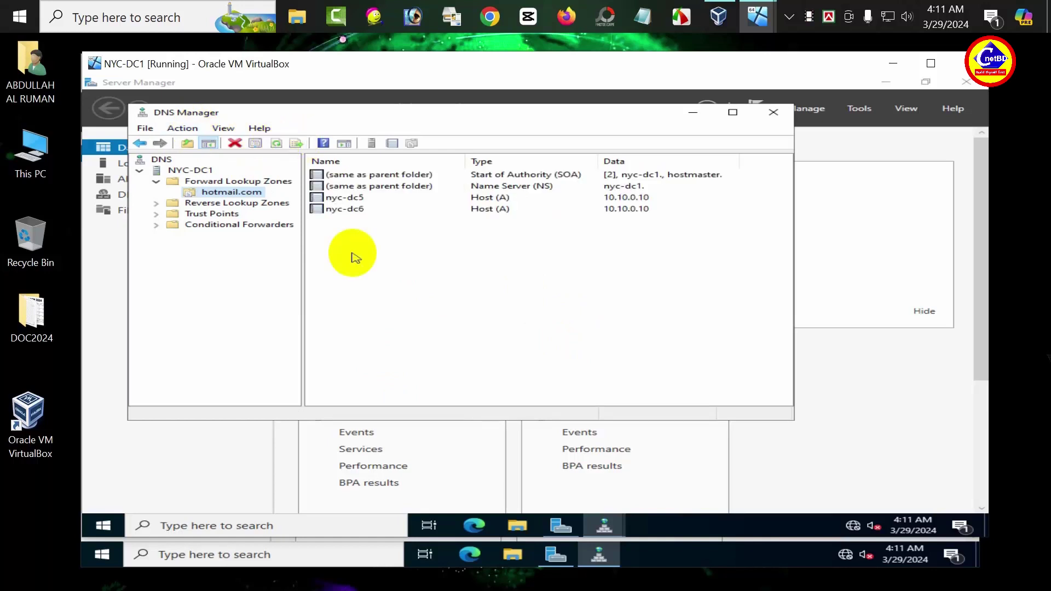
Step: Switch to NYC-DC2 and refresh its DNS Manager tree and hotmail.com zone
mouse_move(758, 16)
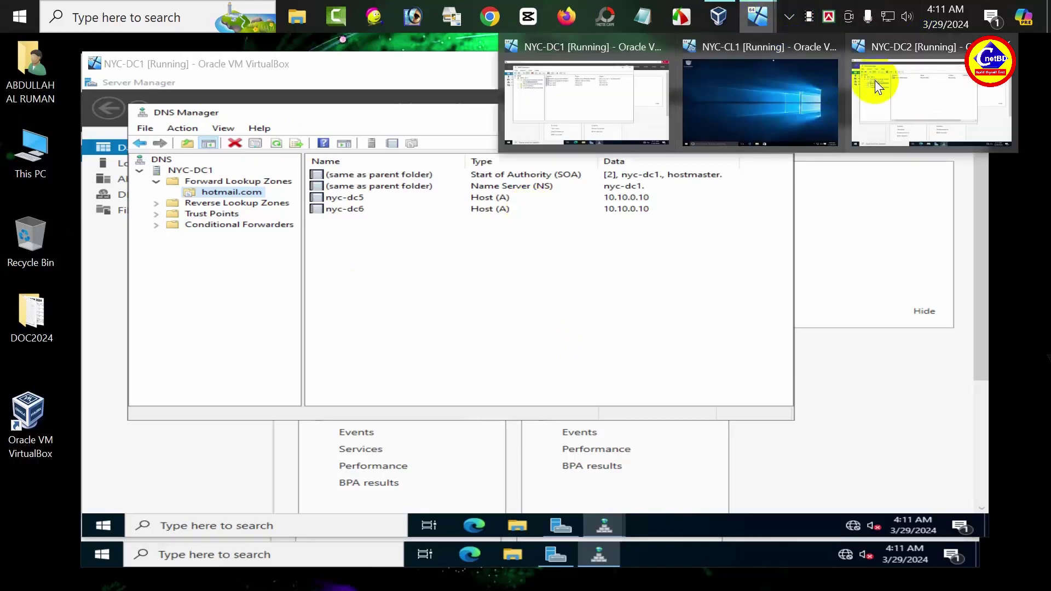
click(874, 80)
click(174, 136)
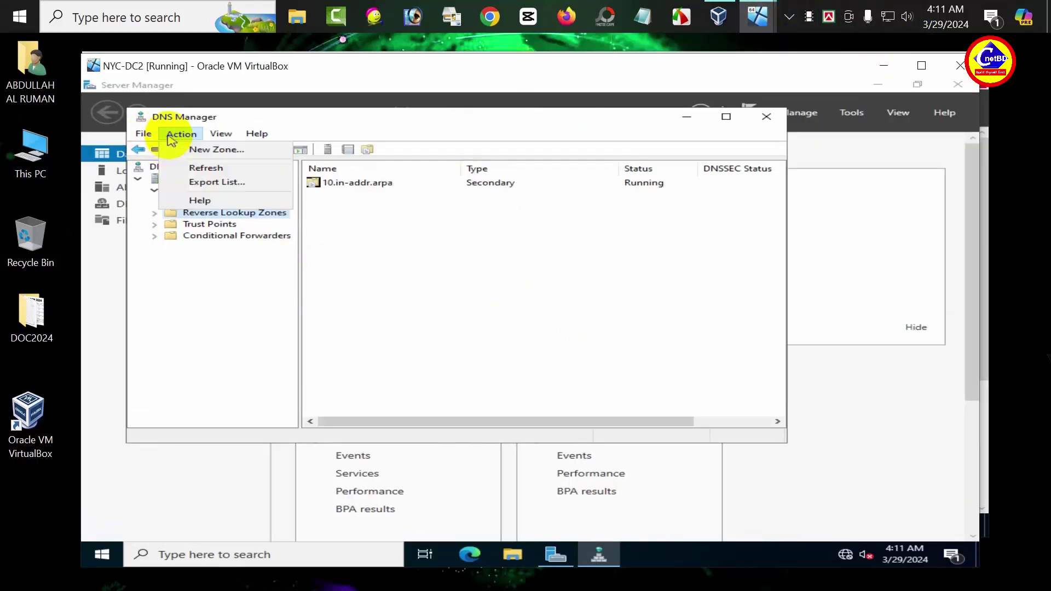
click(217, 167)
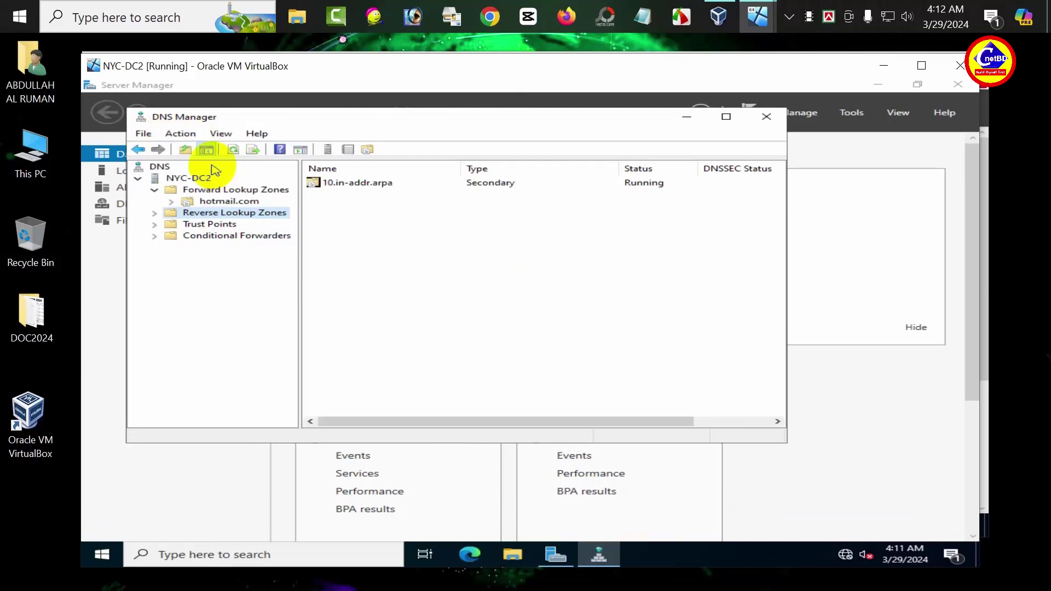
click(228, 202)
click(207, 189)
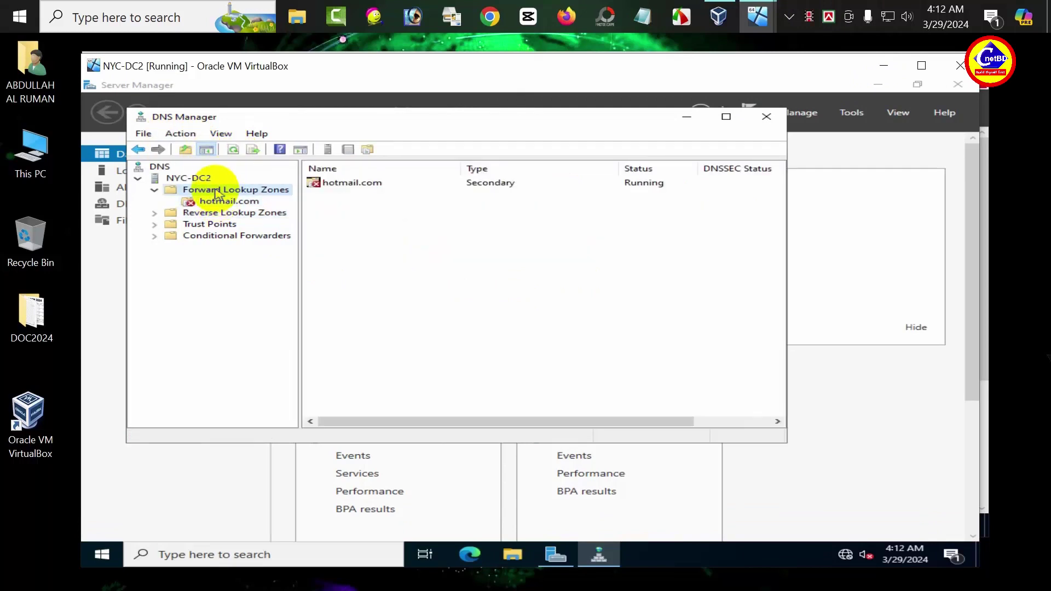
click(198, 178)
click(273, 149)
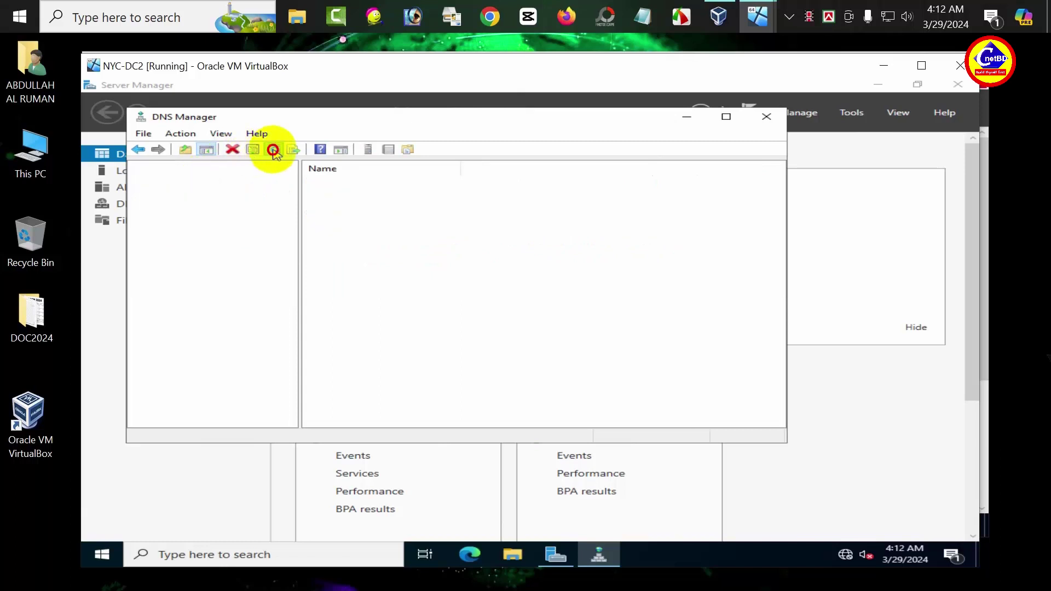
Step: Refresh the NYC-DC2 server, show hotmail.com's nyc-dc5 and nyc-dc6 records, then switch to NYC-CL1
click(182, 133)
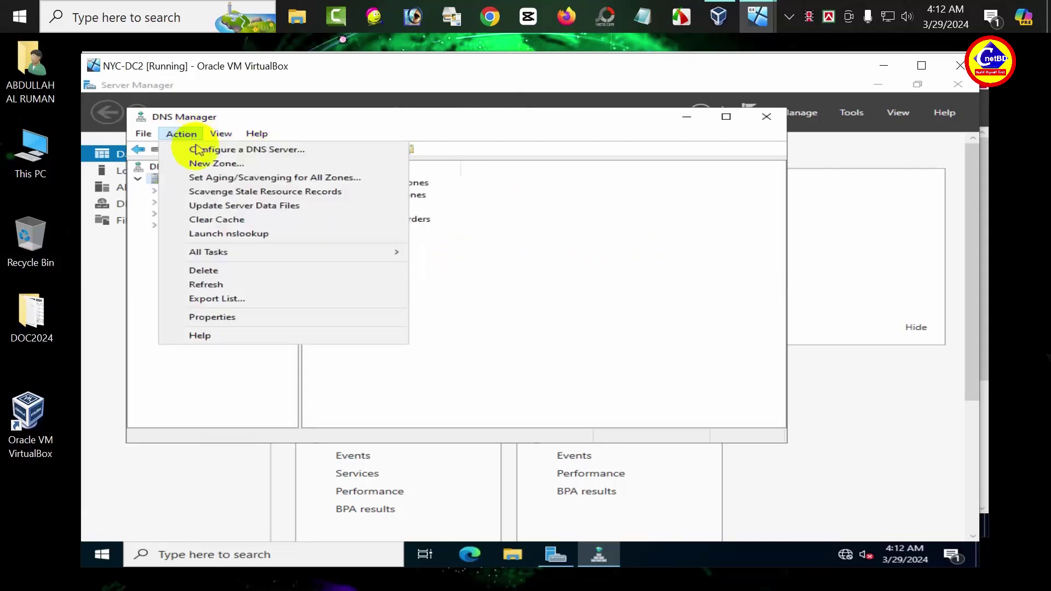
click(211, 284)
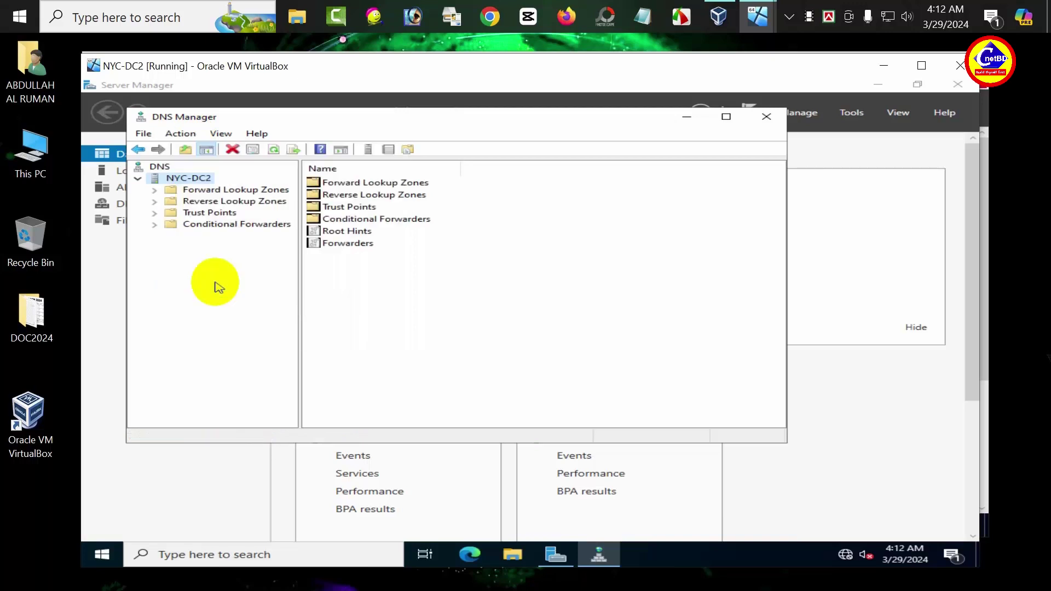
click(198, 191)
click(154, 190)
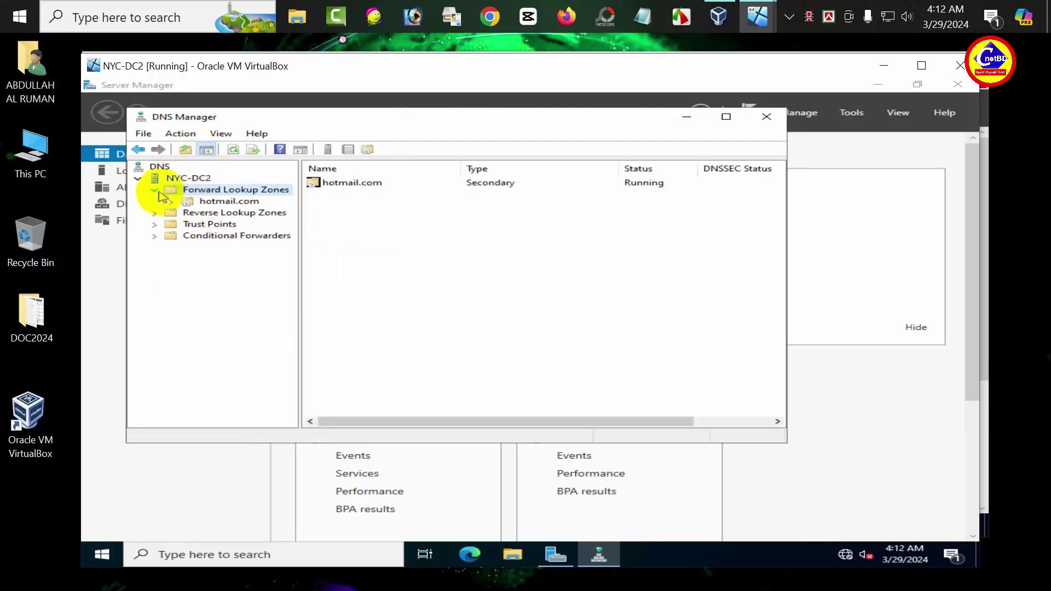
click(201, 203)
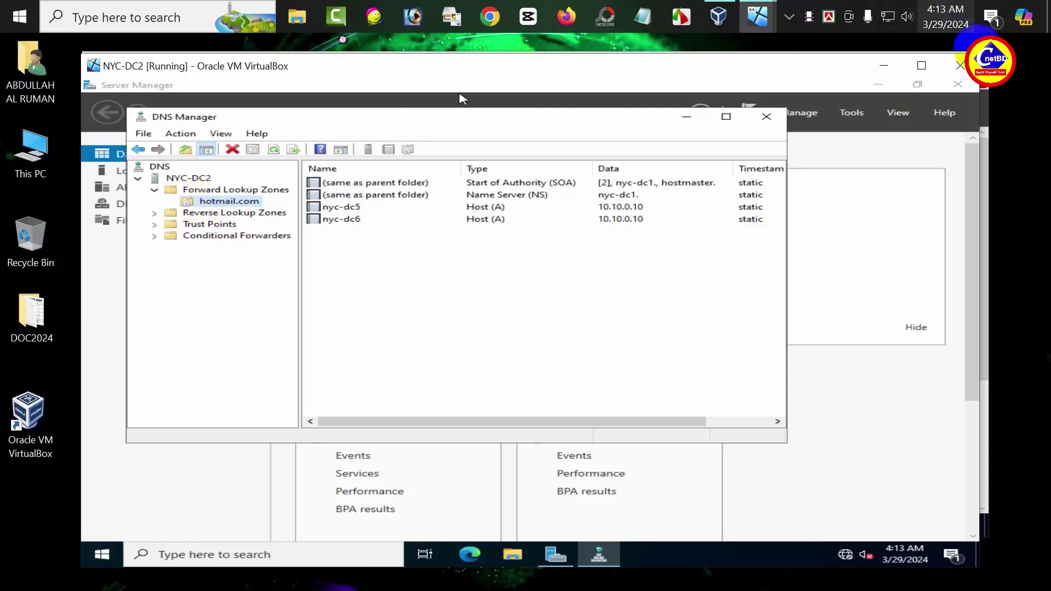
mouse_move(756, 16)
click(799, 61)
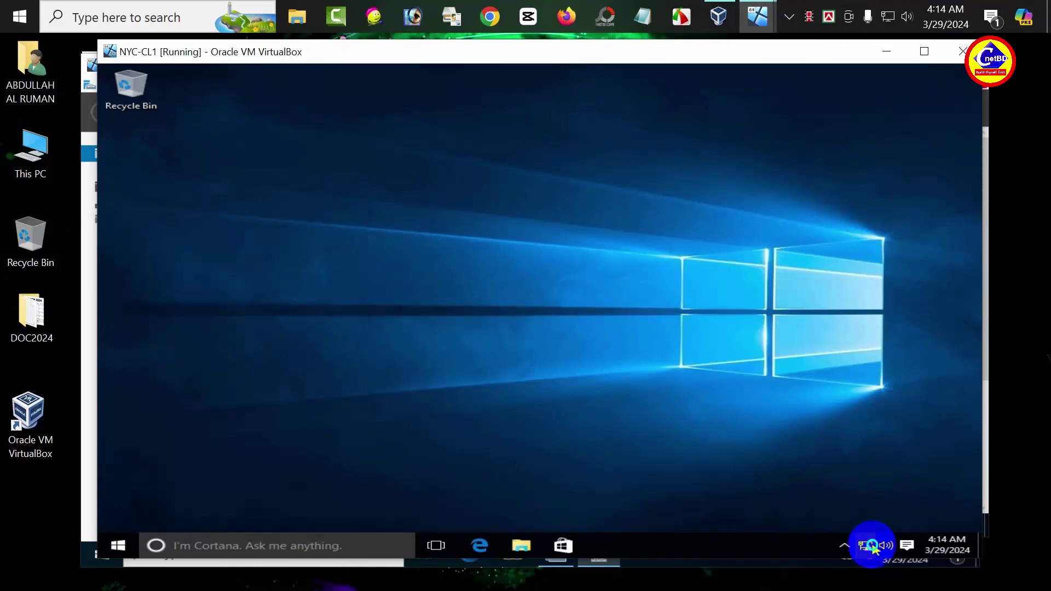
Step: Open the IPv4 properties of NYC-CL1's Ethernet adapter via Network and Sharing Center
right_click(866, 546)
click(866, 538)
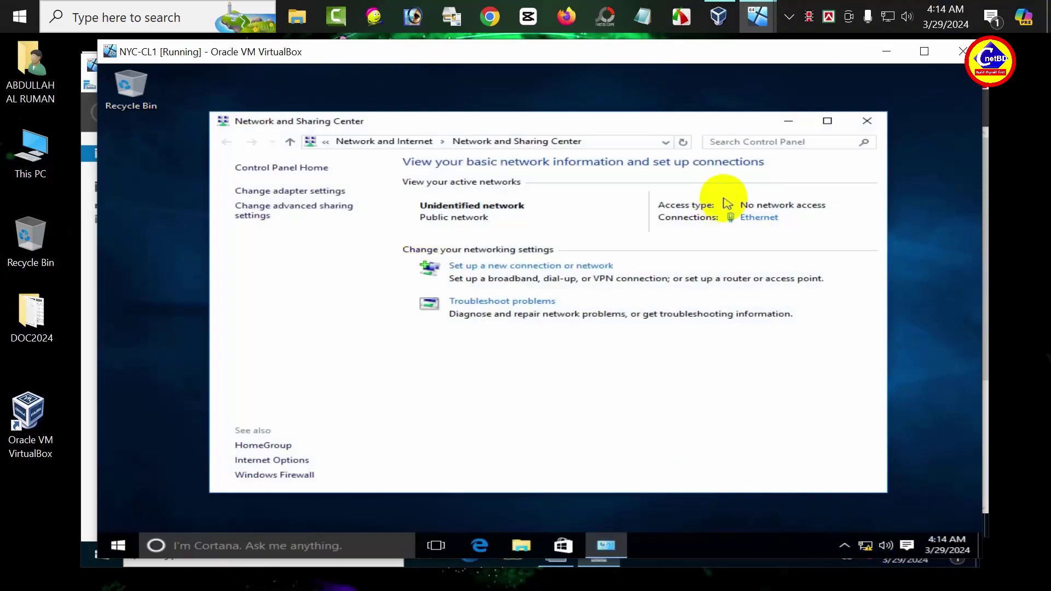
click(758, 218)
click(445, 413)
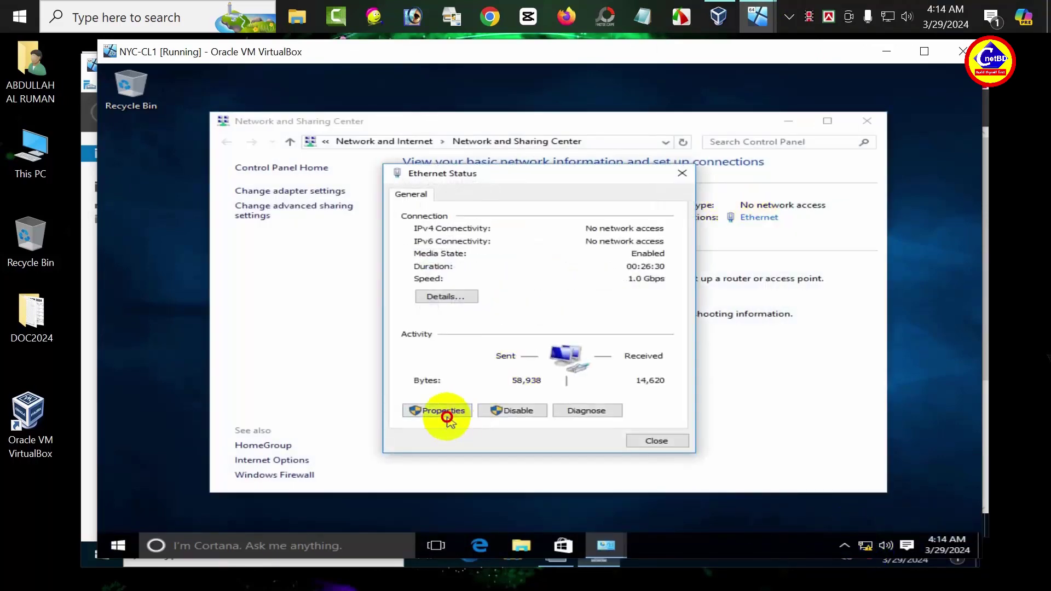
double_click(540, 322)
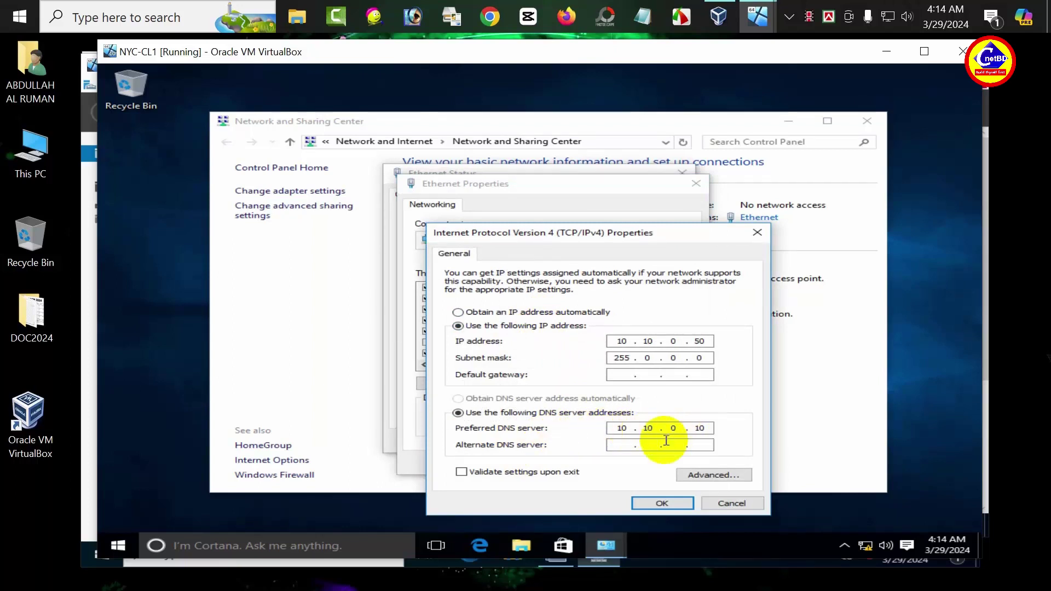
Step: Add alternate DNS server 10.10.0.11, confirm the settings, and close the network windows
click(620, 445)
text(10.10.0.11)
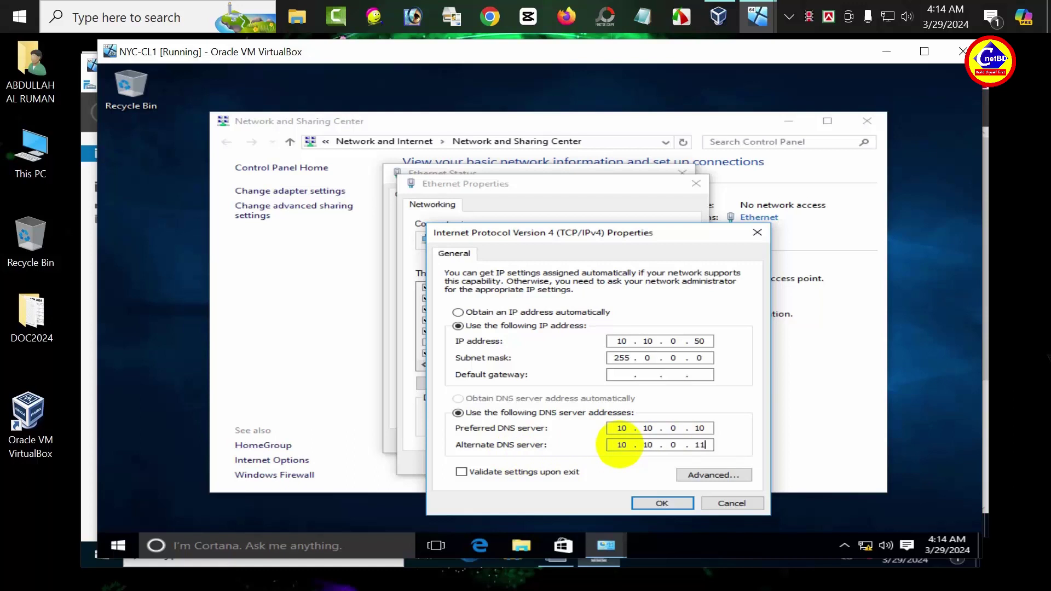
click(663, 503)
click(606, 465)
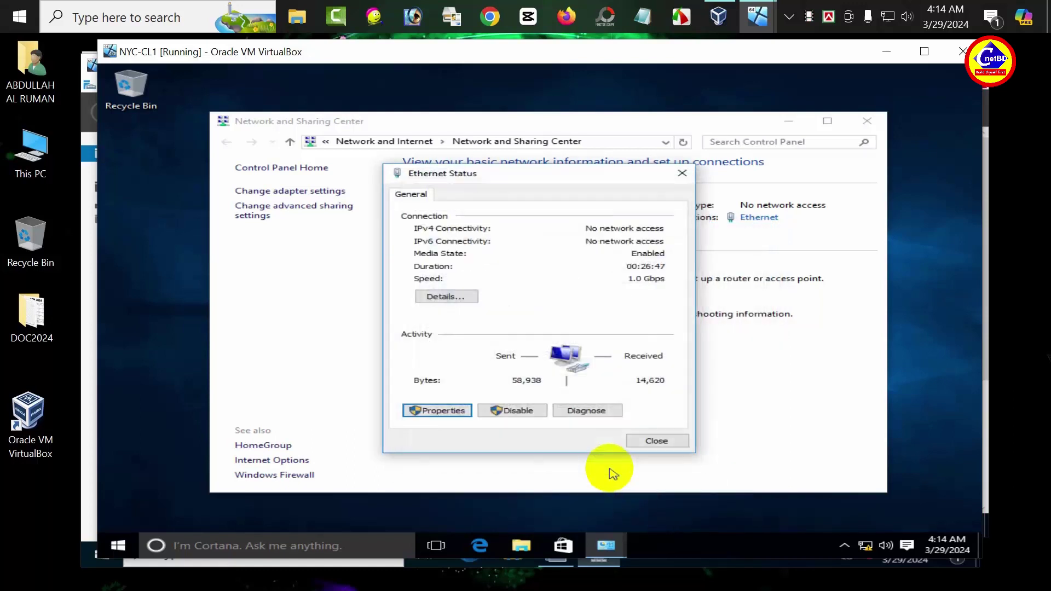
click(655, 441)
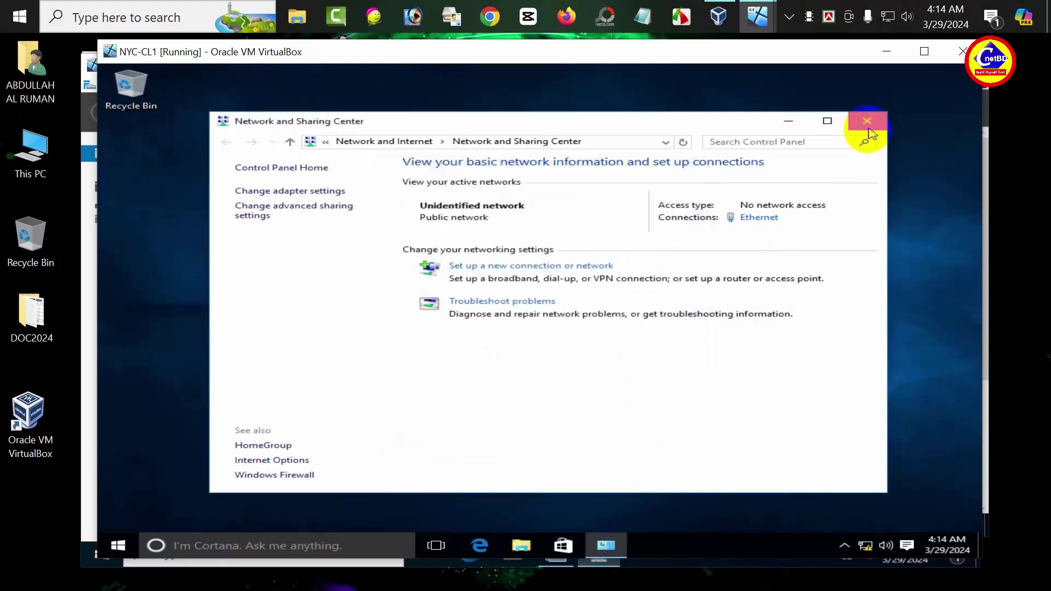
click(867, 123)
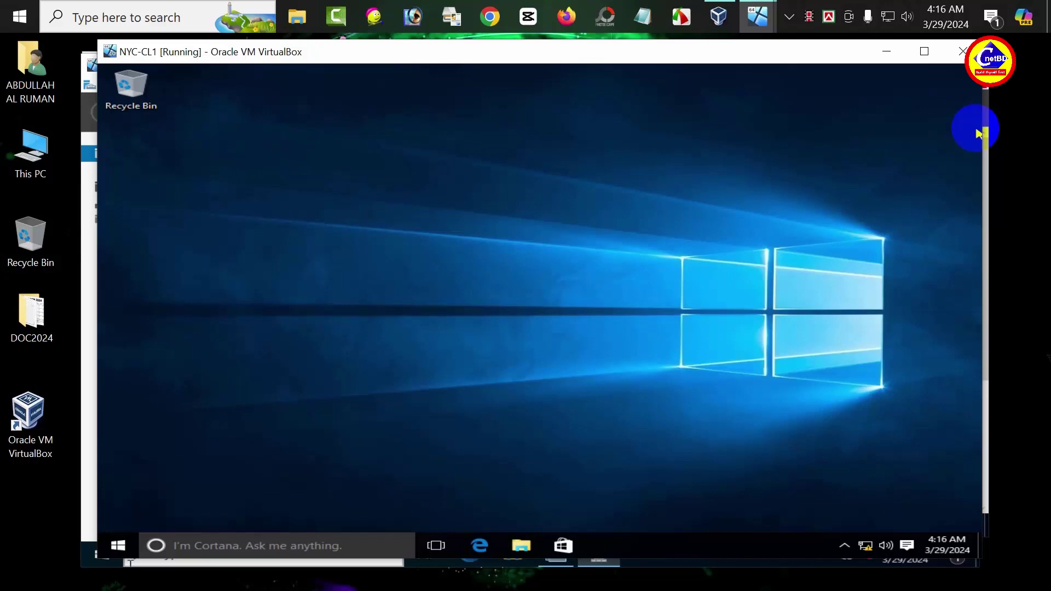
Step: Launch Command Prompt and ping nyc-dc5.hotmail.com
click(117, 546)
text(c)
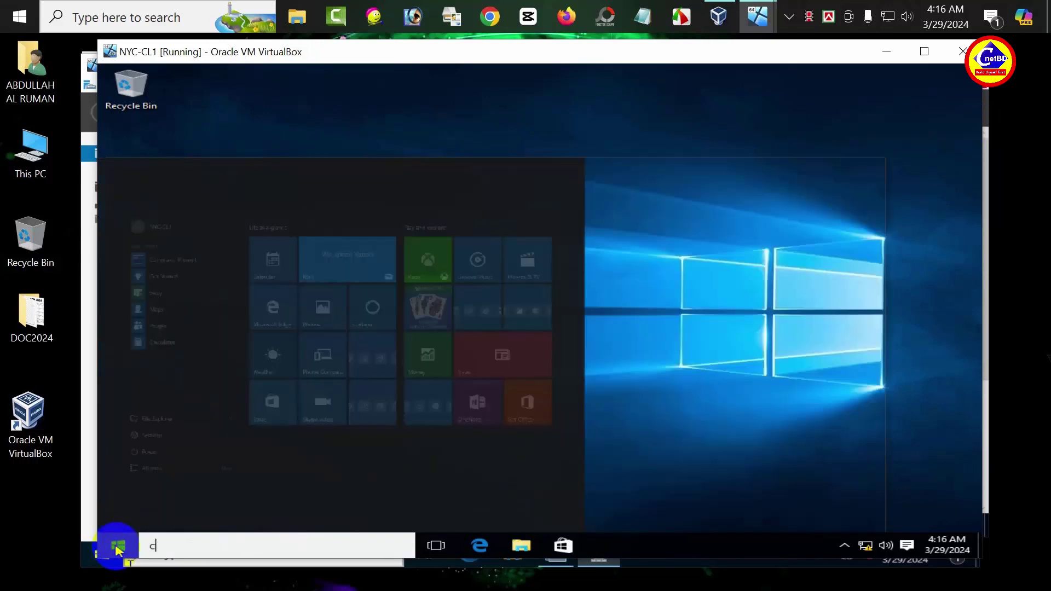
text(md)
key(Return)
text(p)
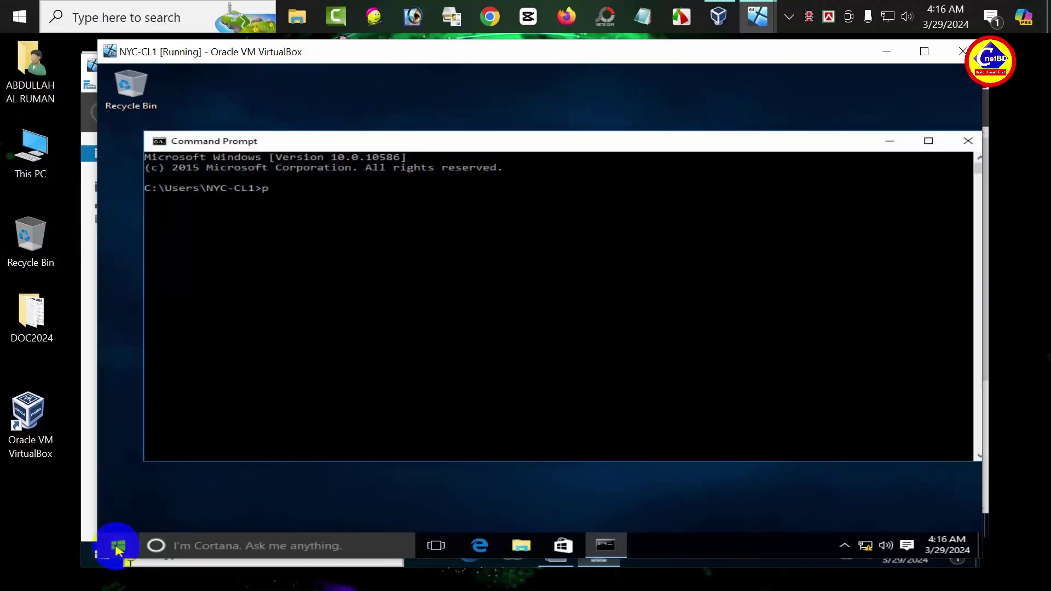
text(ing nyc-dc5.hotmail)
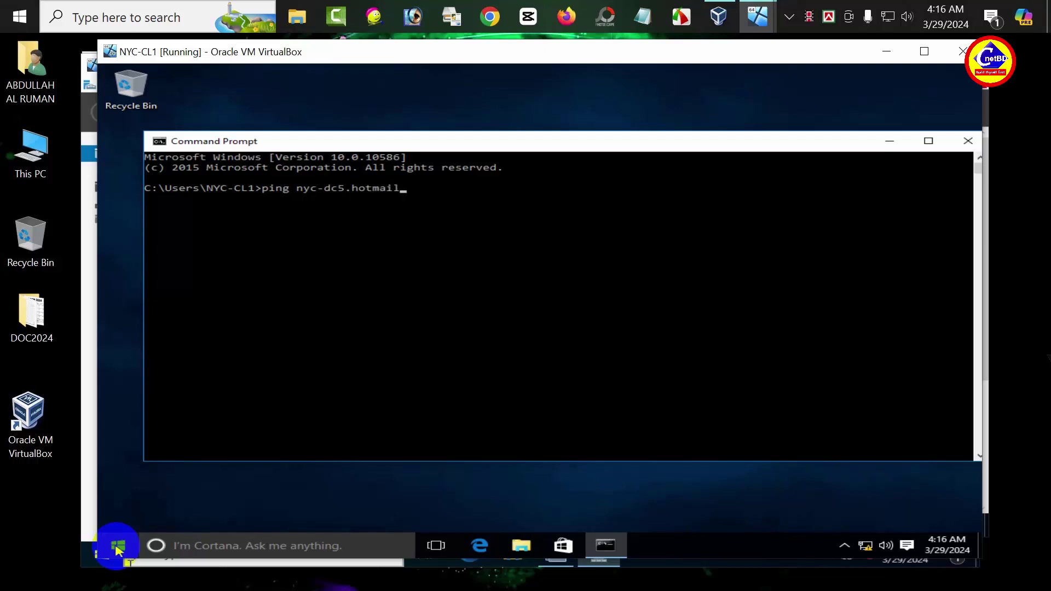
text(.com)
key(Return)
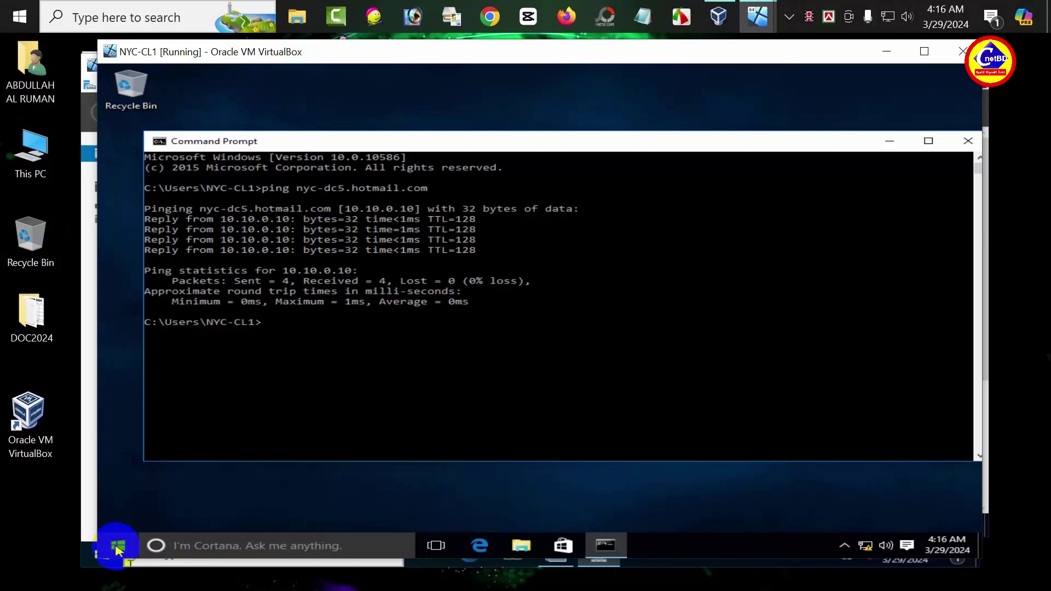
Step: Edit the recalled command to ping nyc-dc6.hotmail.com instead
key(Up)
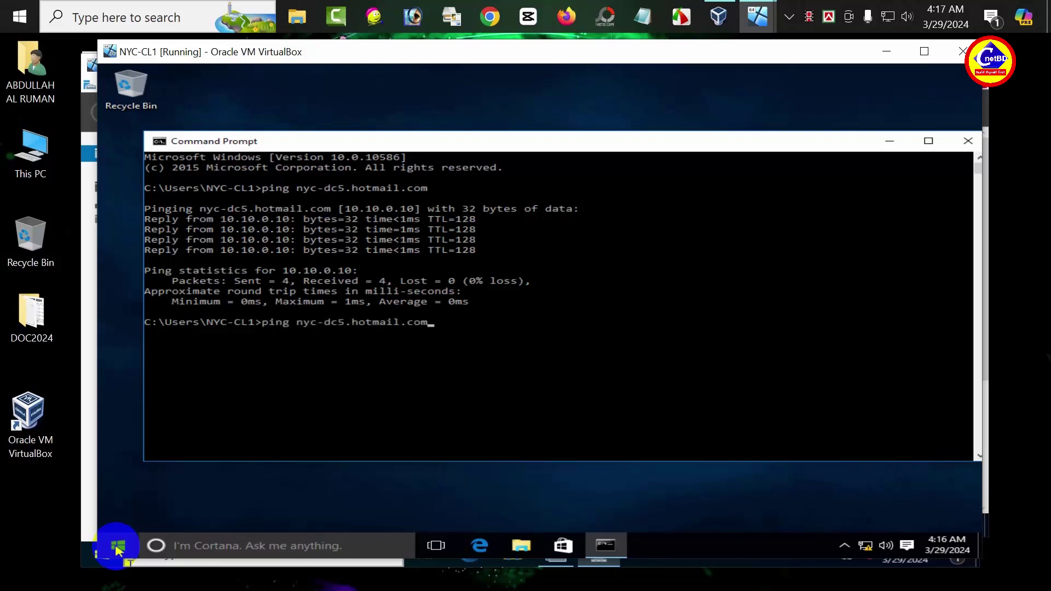
key(Left)
key(Left)
key(Left)
key(BackSpace)
key(BackSpace)
text(6.)
key(Return)
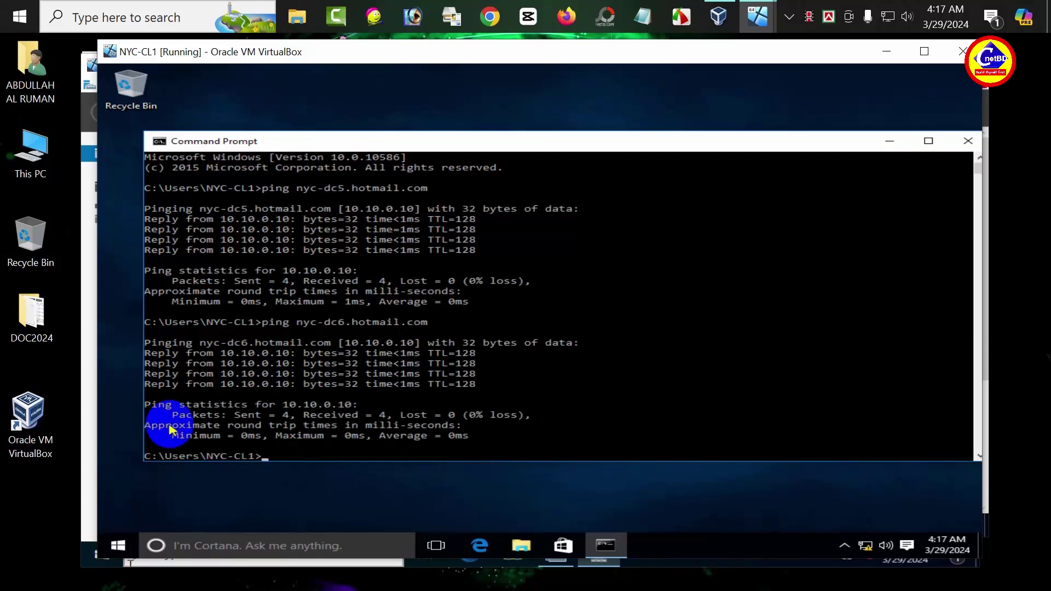
Step: Reopen the IPv4 settings of NYC-CL1's Ethernet adapter
right_click(866, 546)
click(859, 533)
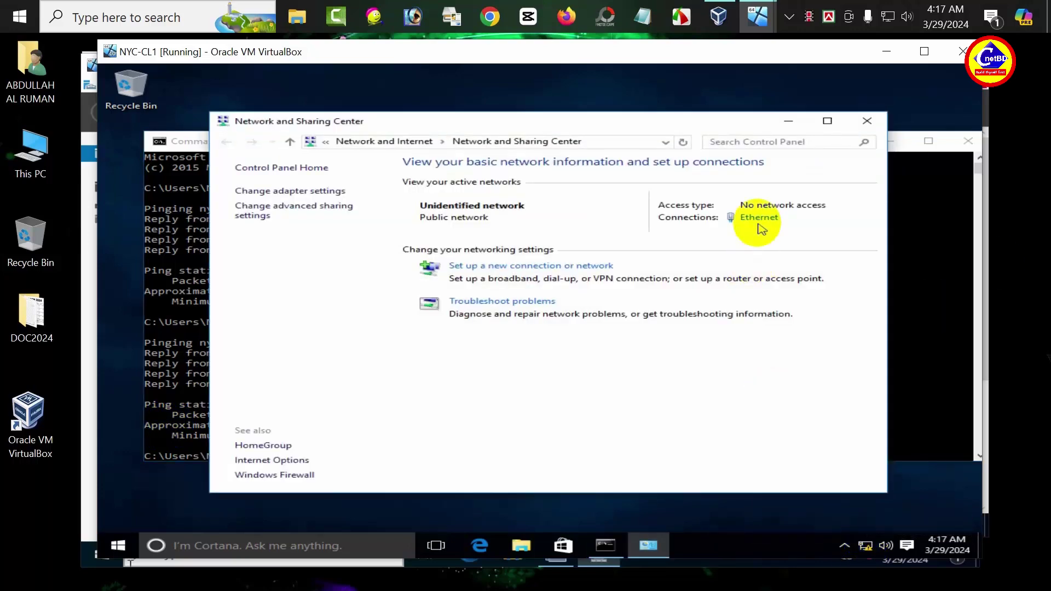
click(759, 223)
click(431, 406)
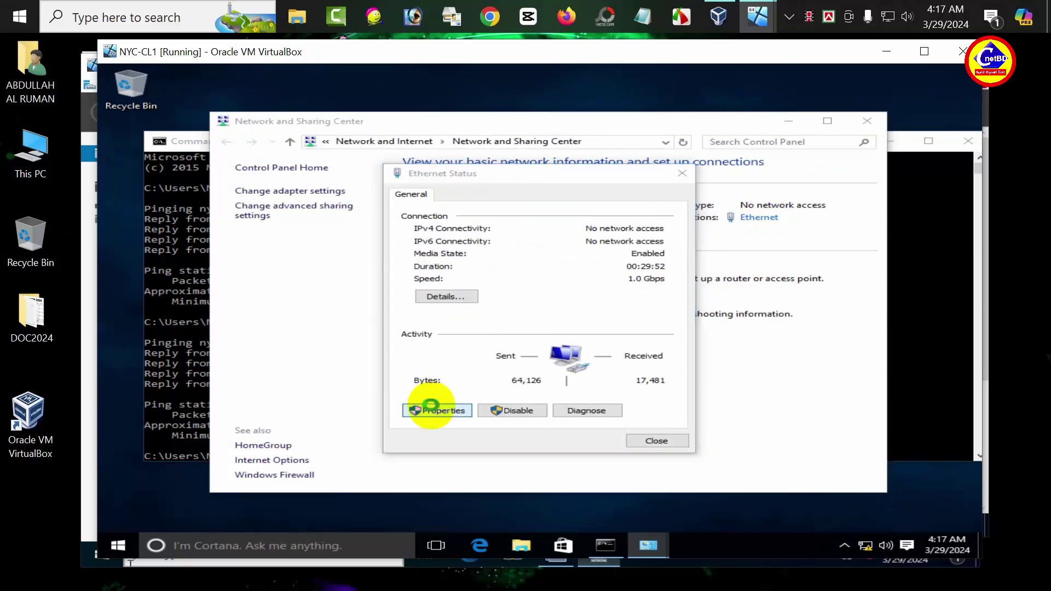
double_click(544, 323)
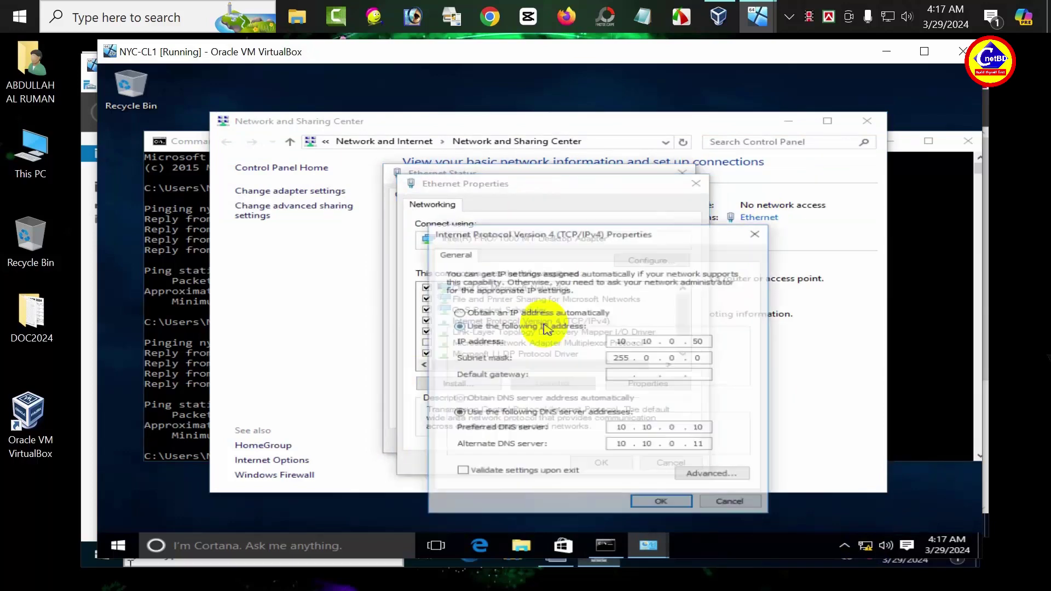
Step: Clear the alternate DNS server, keeping only 10.10.0.10, and close the adapter dialogs
double_click(699, 444)
click(536, 458)
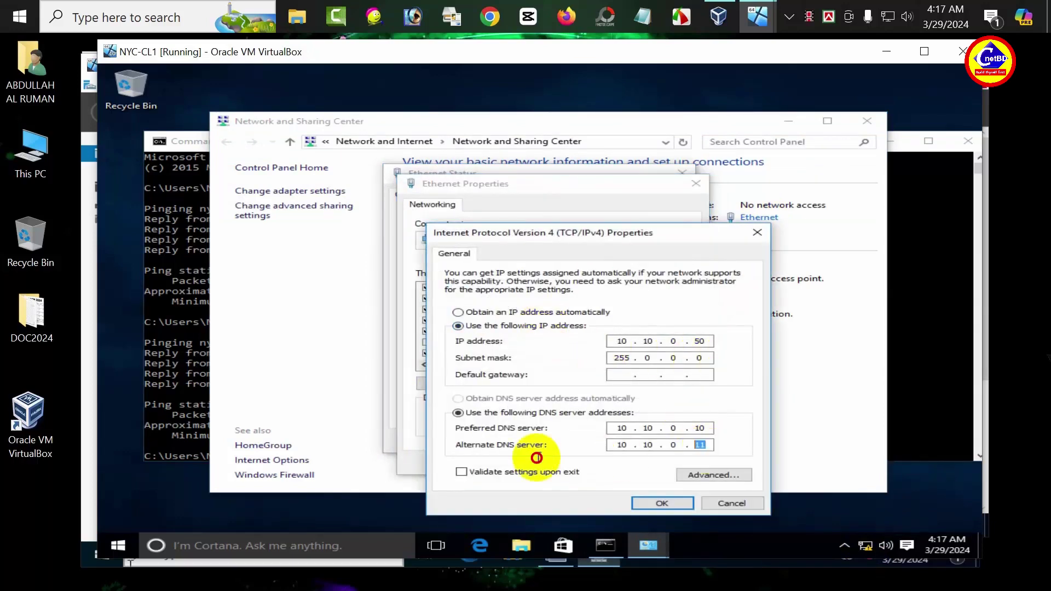
key(BackSpace)
key(BackSpace)
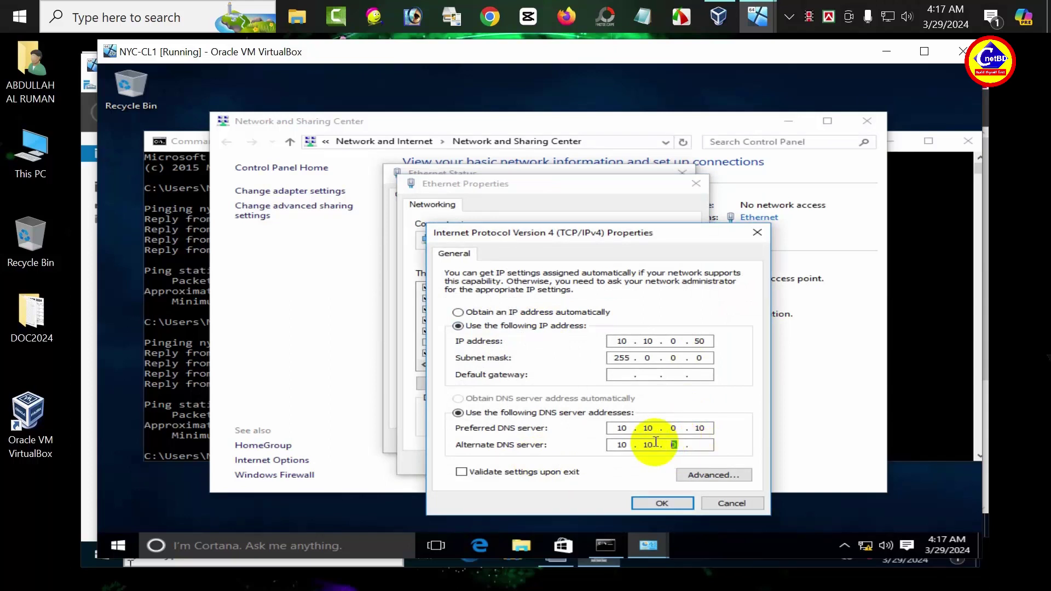
key(BackSpace)
key(BackSpace)
key(BackSpace)
key(BackSpace)
key(BackSpace)
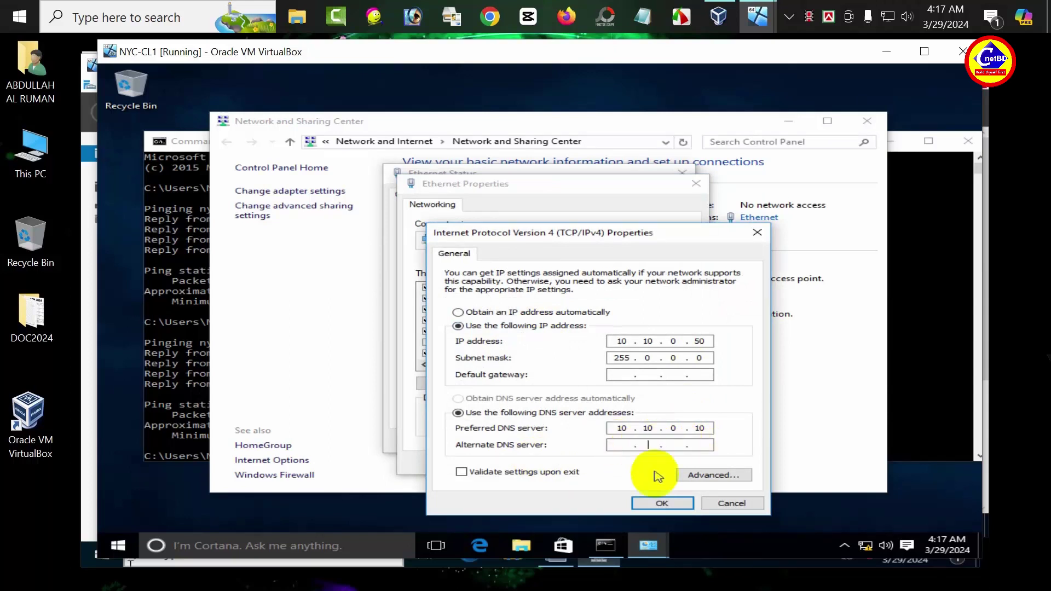
click(652, 502)
click(603, 462)
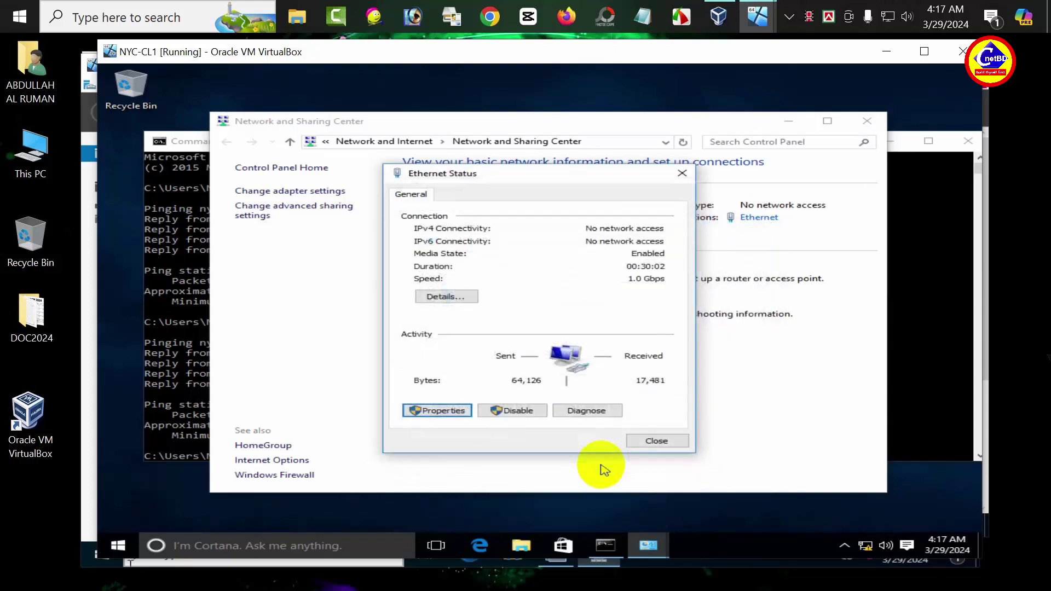
Step: Rerun ping nyc-dc5.hotmail.com in the Command Prompt
click(605, 544)
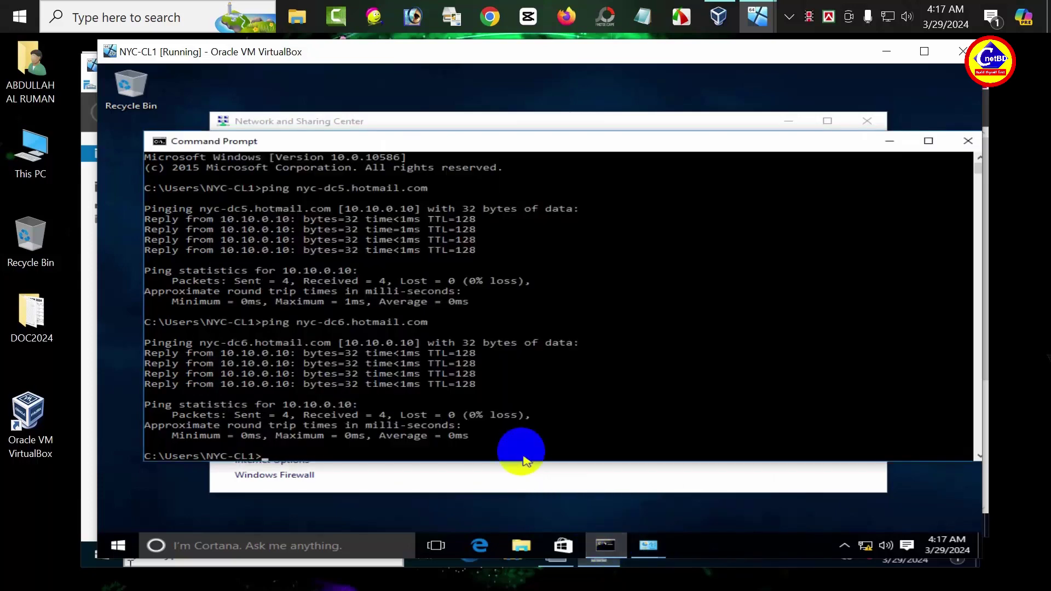
key(Up)
key(Up)
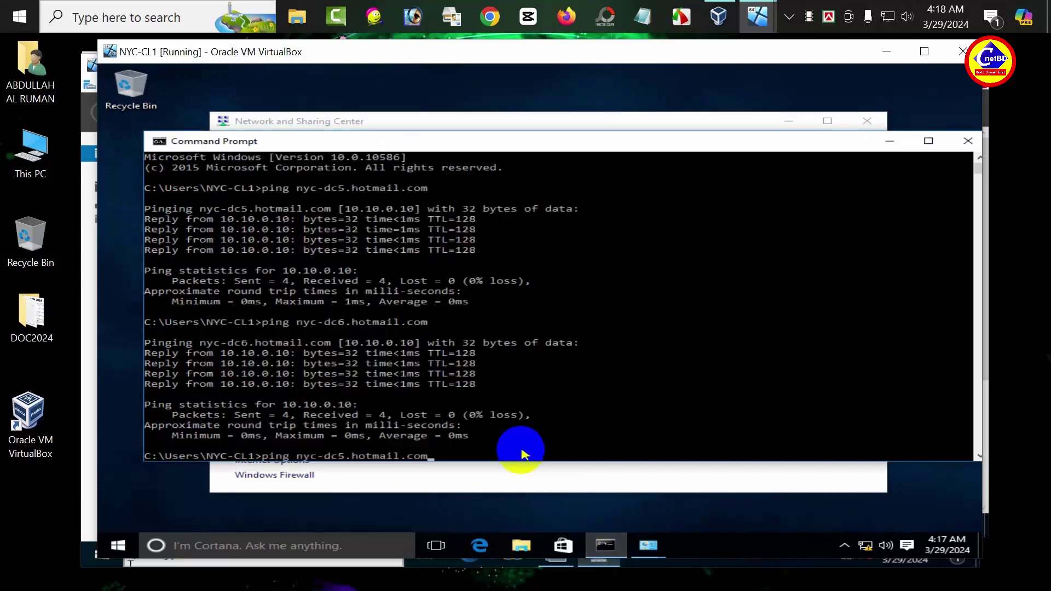
key(Return)
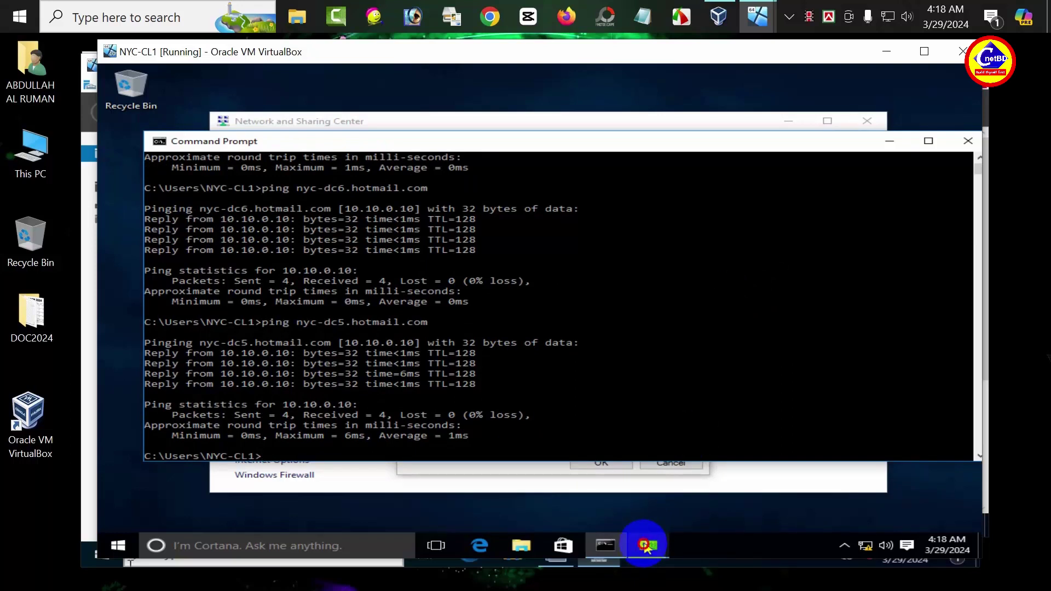
Step: Reopen the adapter's IPv4 settings and erase the preferred DNS server address 10.10.0.10
mouse_move(647, 546)
click(694, 469)
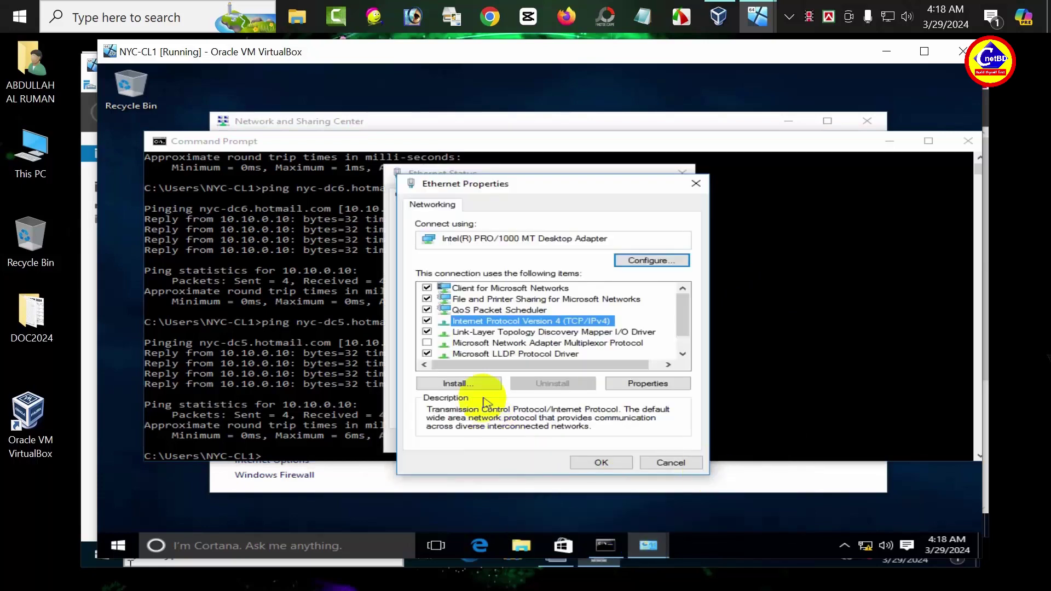
double_click(575, 321)
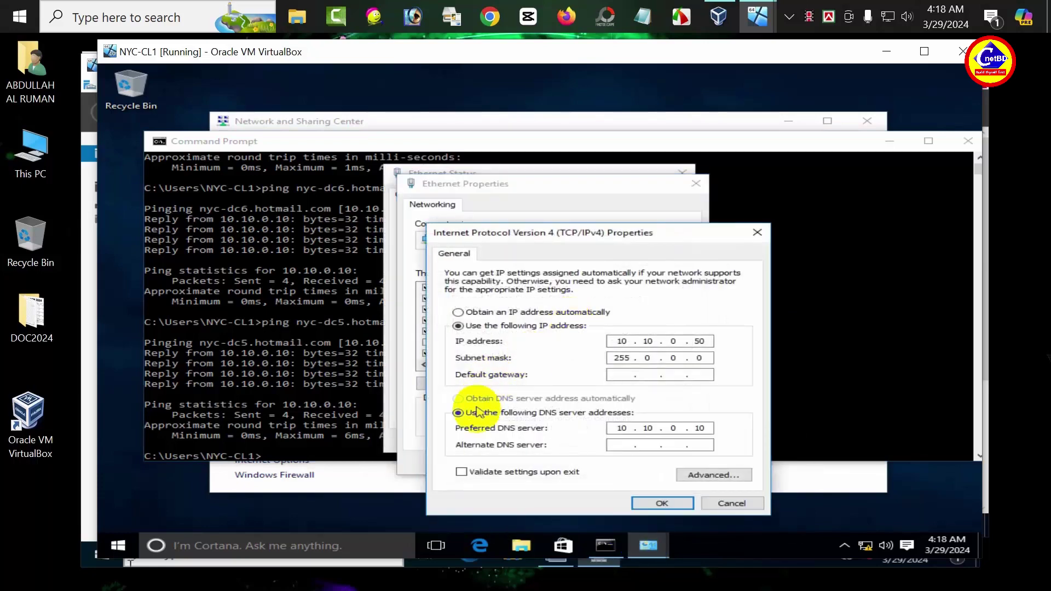
double_click(701, 428)
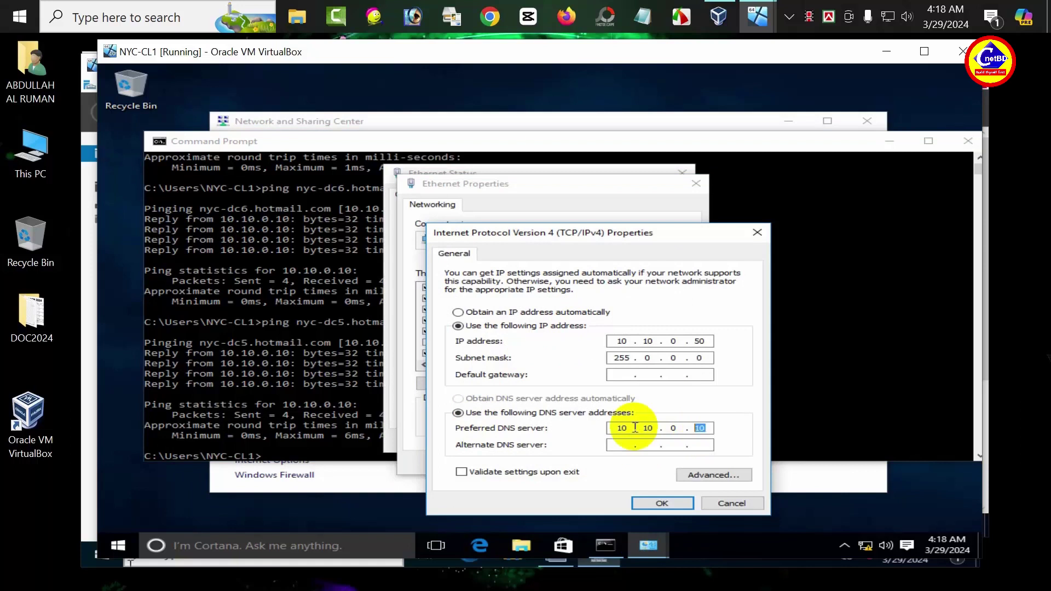
key(BackSpace)
key(BackSpace)
key(BackSpace)
key(BackSpace)
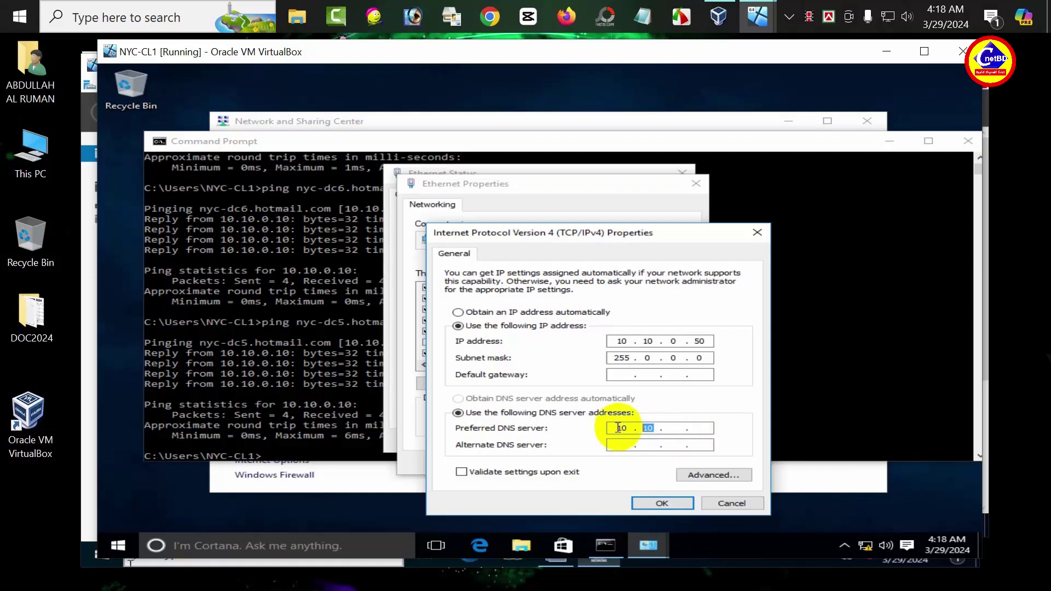
key(BackSpace)
key(BackSpace)
key(BackSpace)
Step: Enter DNS server 10.10.0.11 and close the adapter dialogs
click(622, 445)
text(1)
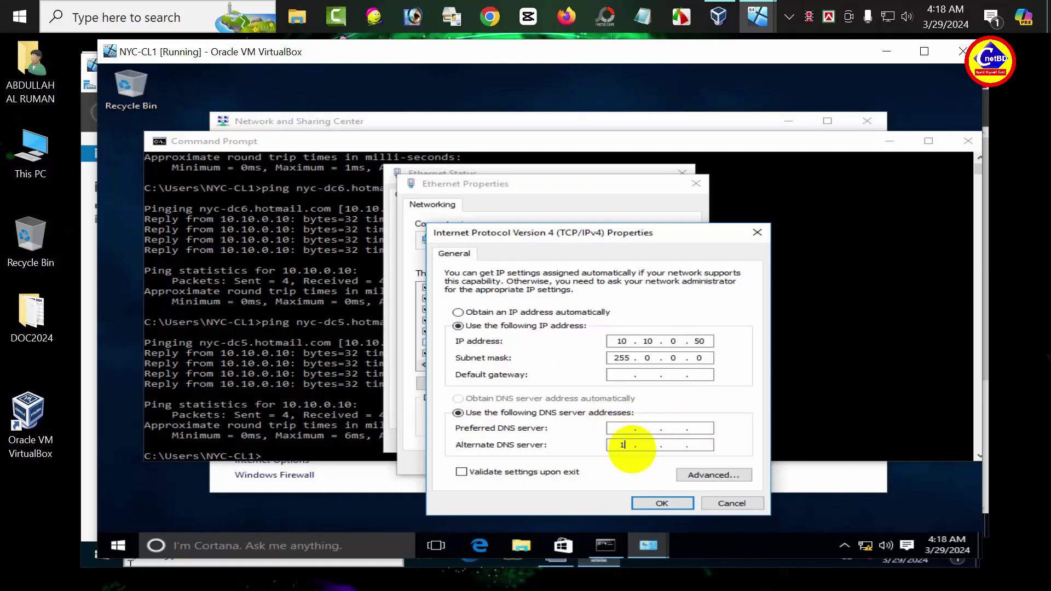
text(0.10.0.11)
click(662, 501)
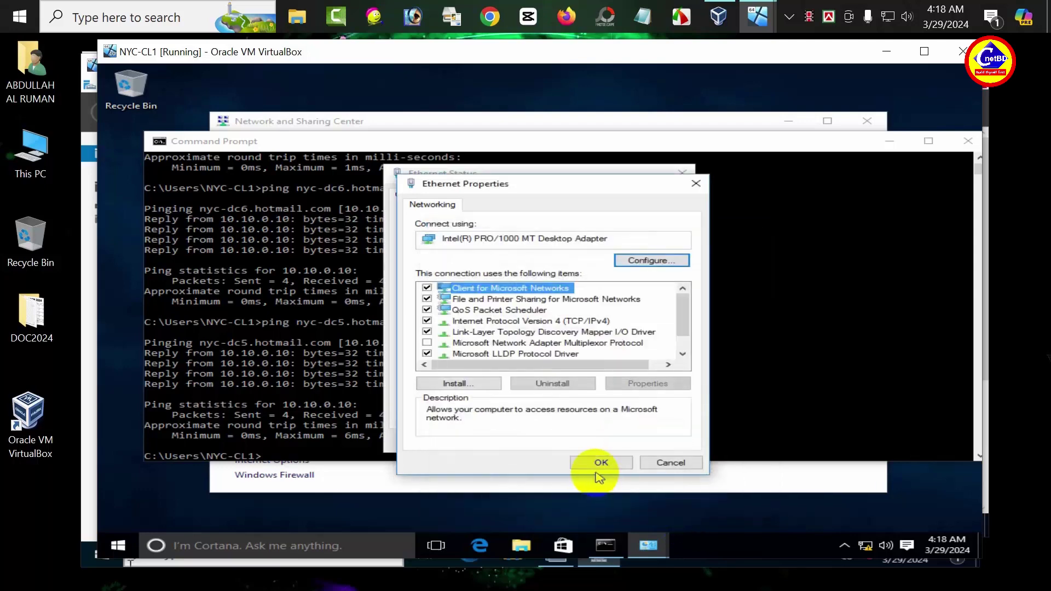
click(601, 465)
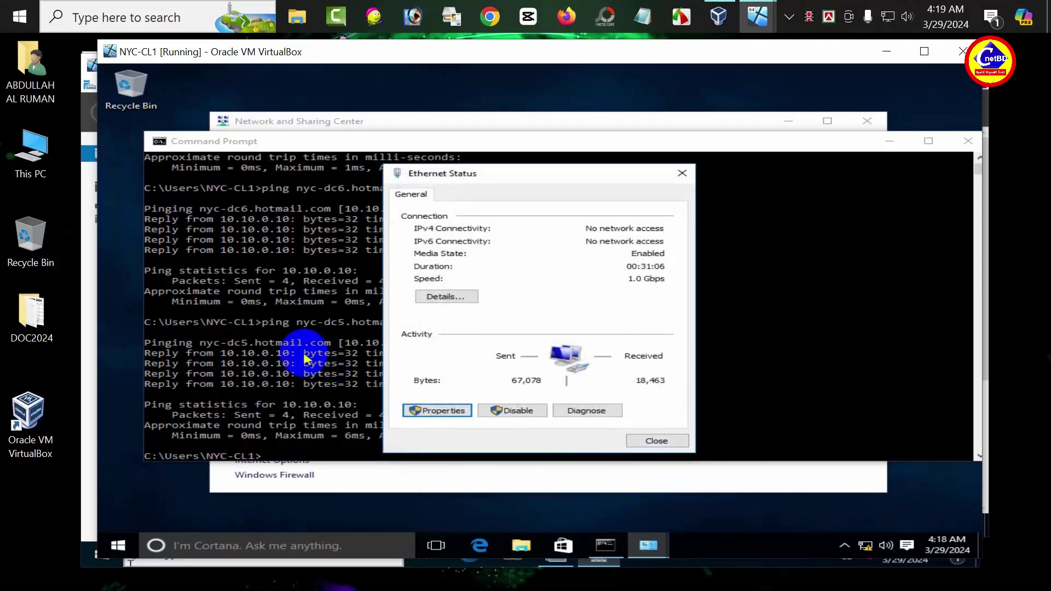
click(640, 440)
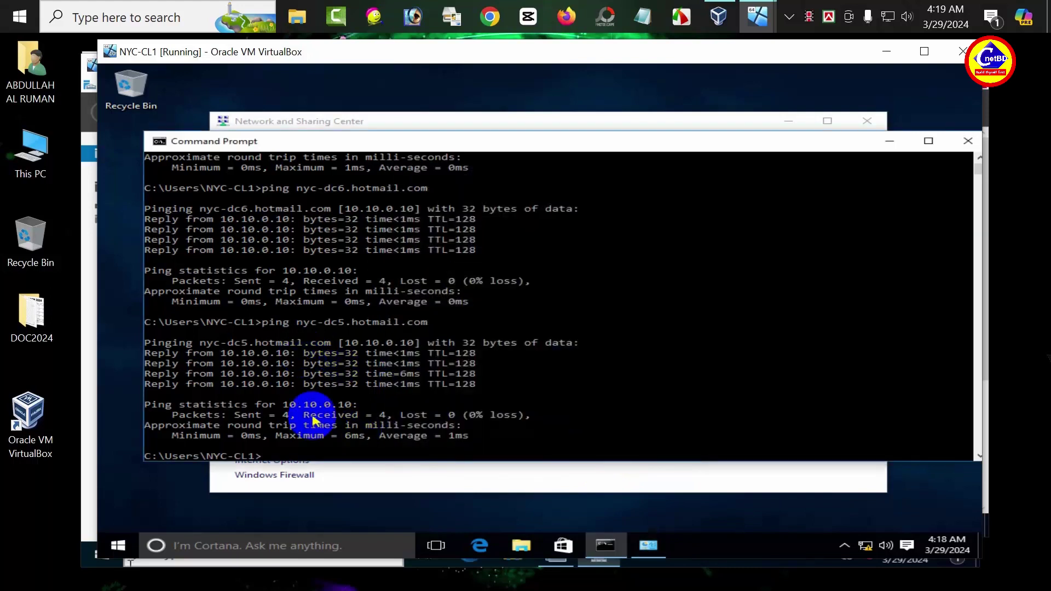
Step: Rerun ping nyc-dc5.hotmail.com in the Command Prompt
click(313, 415)
click(307, 446)
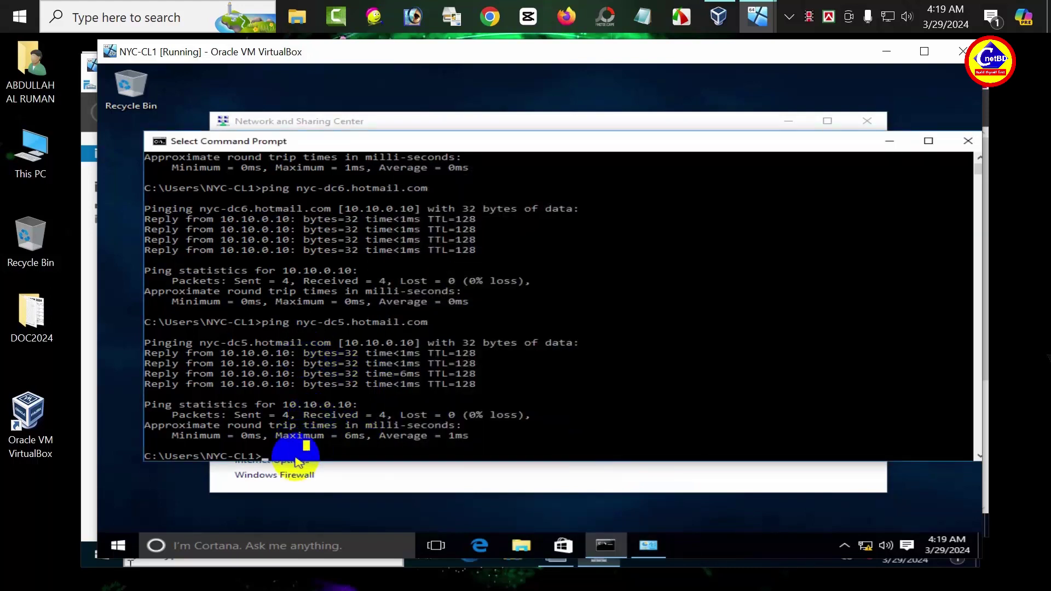
key(Up)
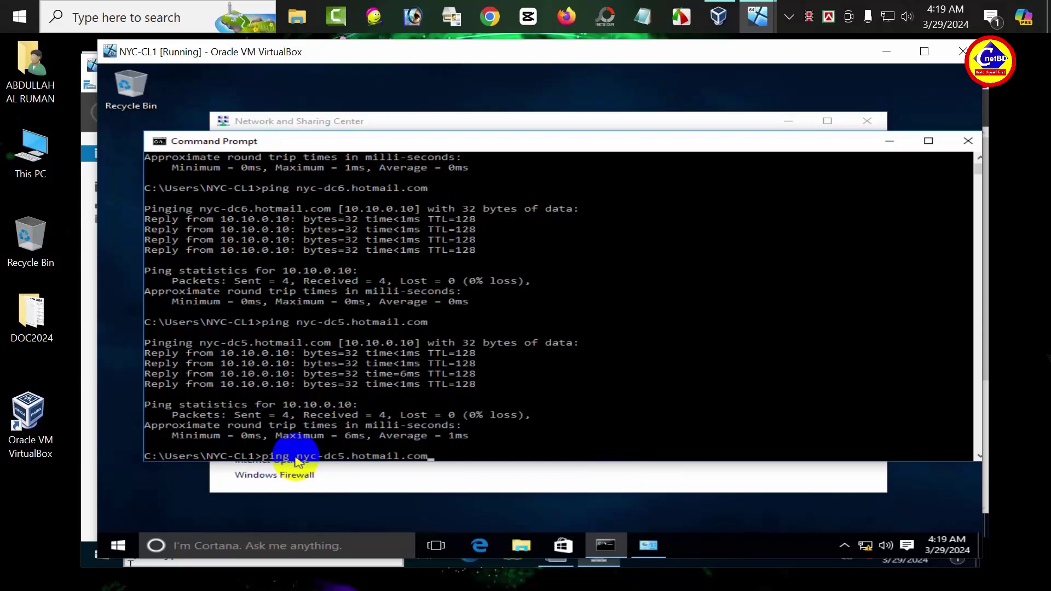
key(Return)
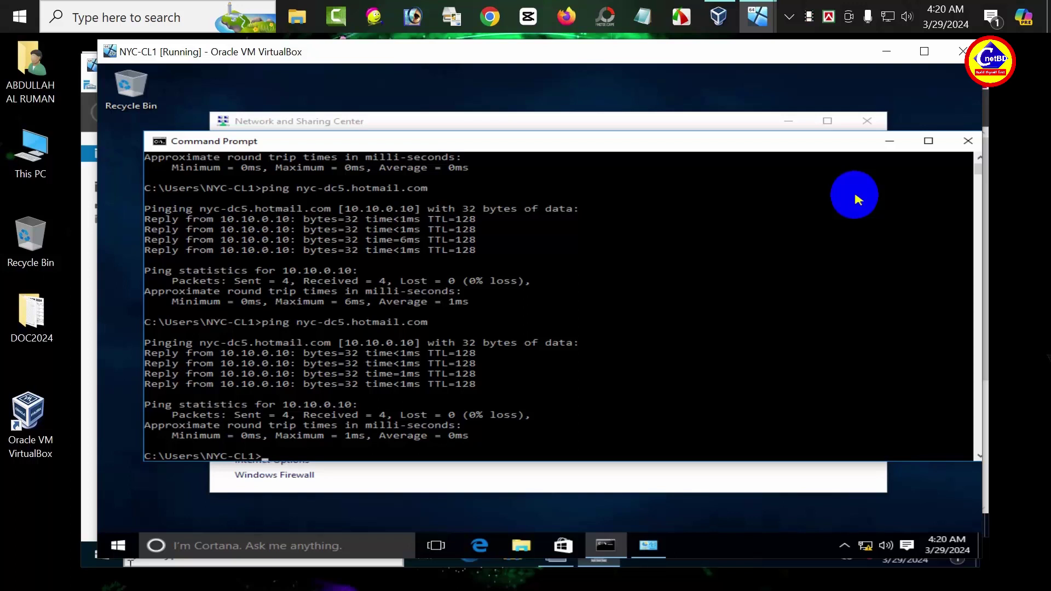
Step: On NYC-DC2, delete the hotmail.com forward lookup zone in DNS Manager
mouse_move(748, 6)
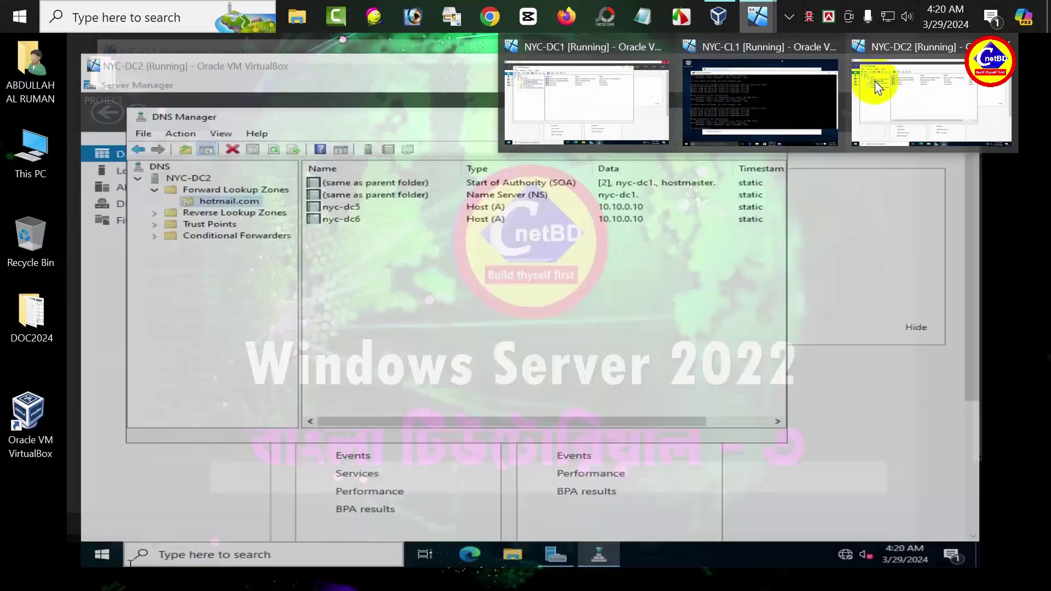
click(874, 82)
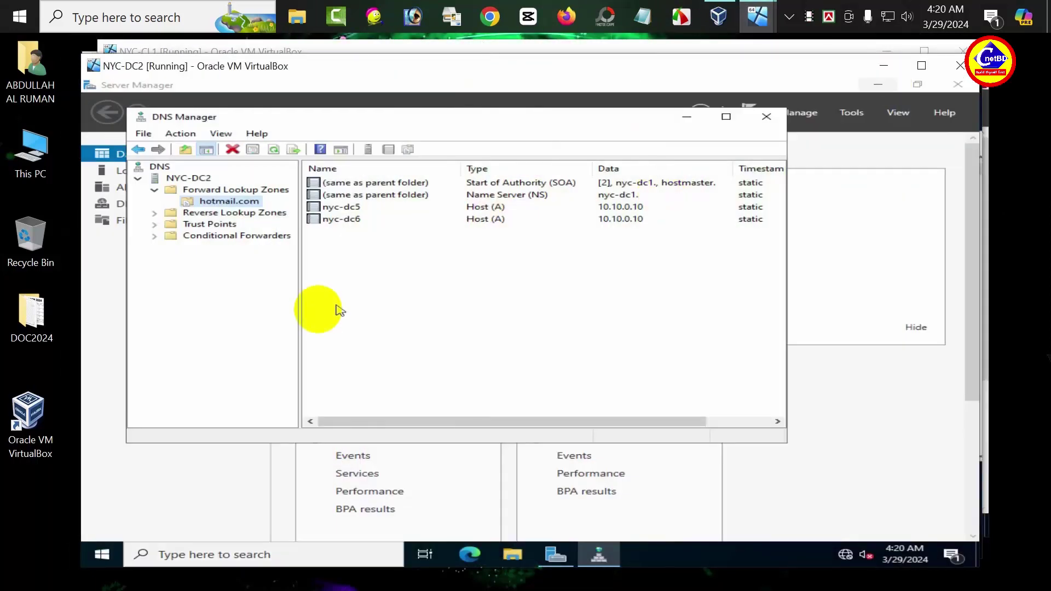
right_click(212, 206)
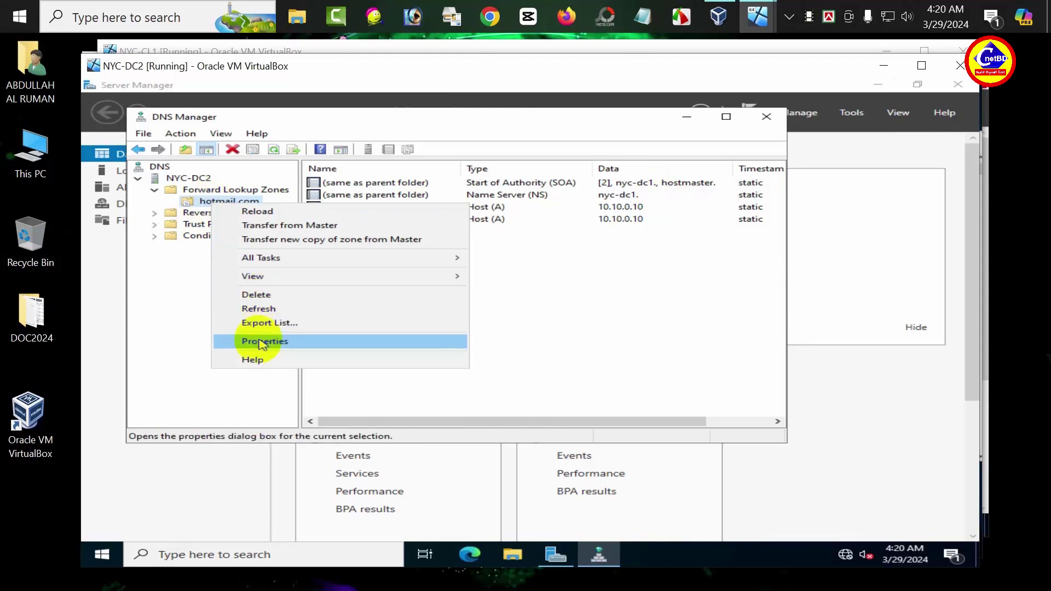
click(281, 295)
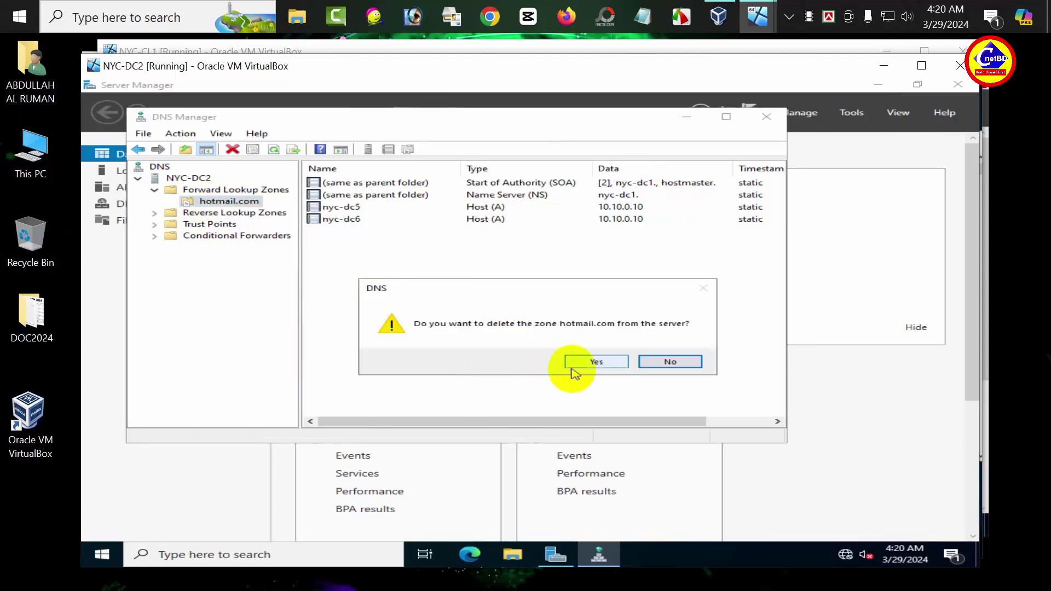
click(581, 363)
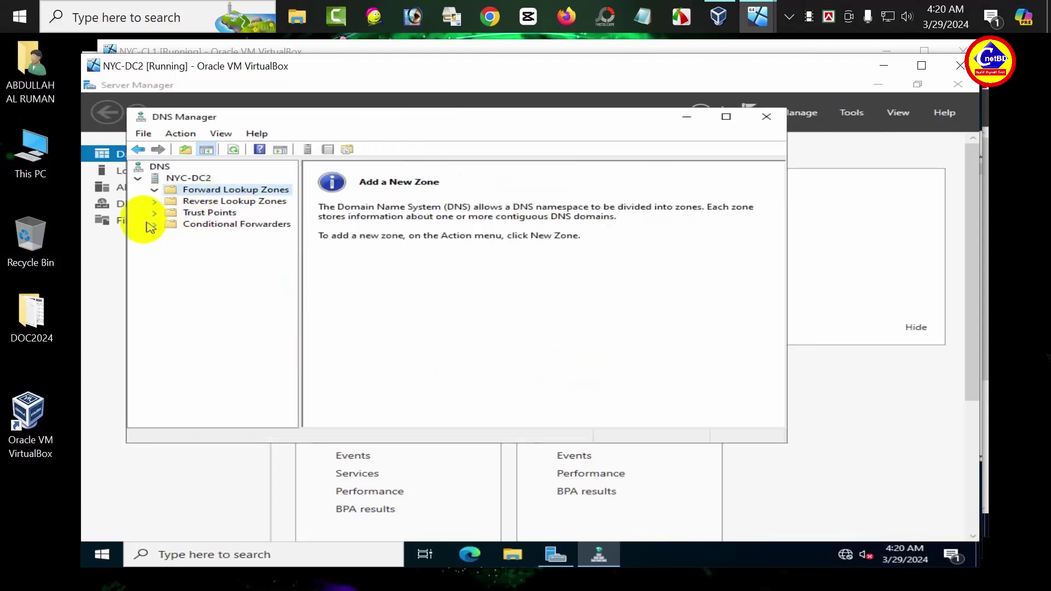
Step: Delete the 10.in-addr.arpa reverse lookup zone
double_click(170, 201)
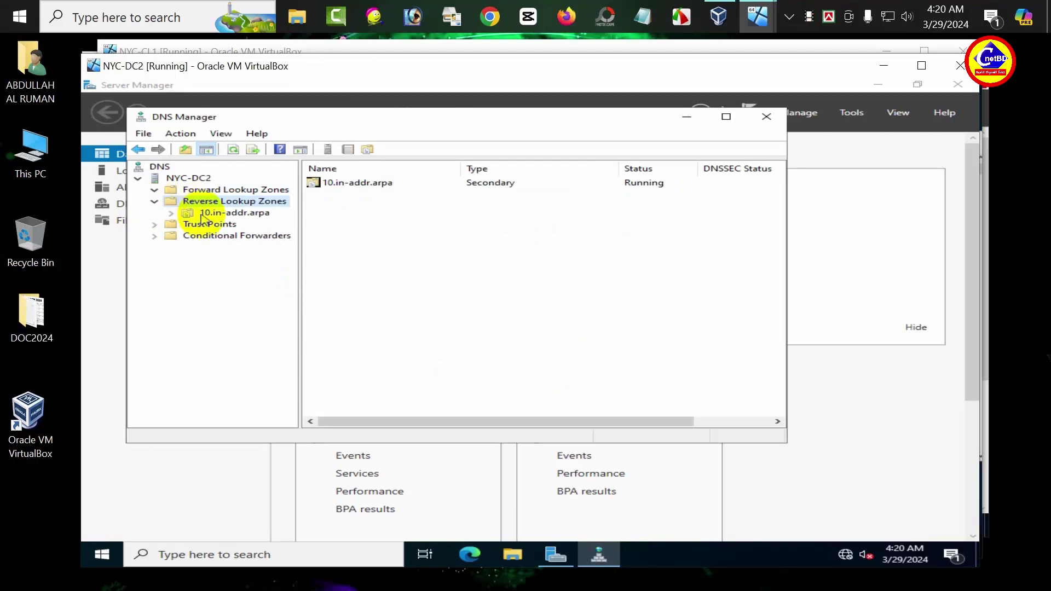
click(204, 213)
right_click(203, 215)
click(270, 306)
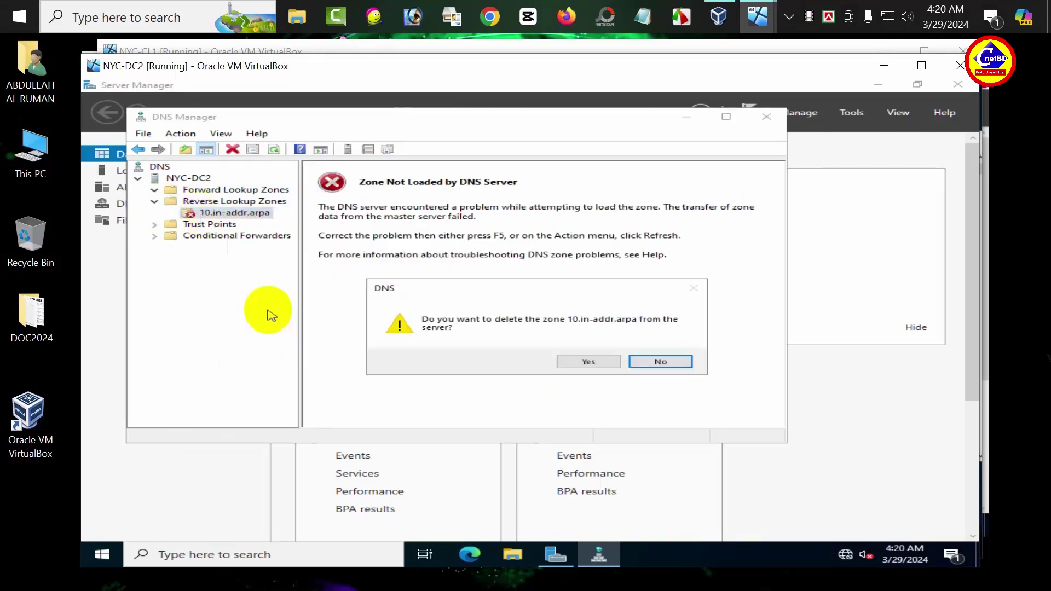
click(587, 363)
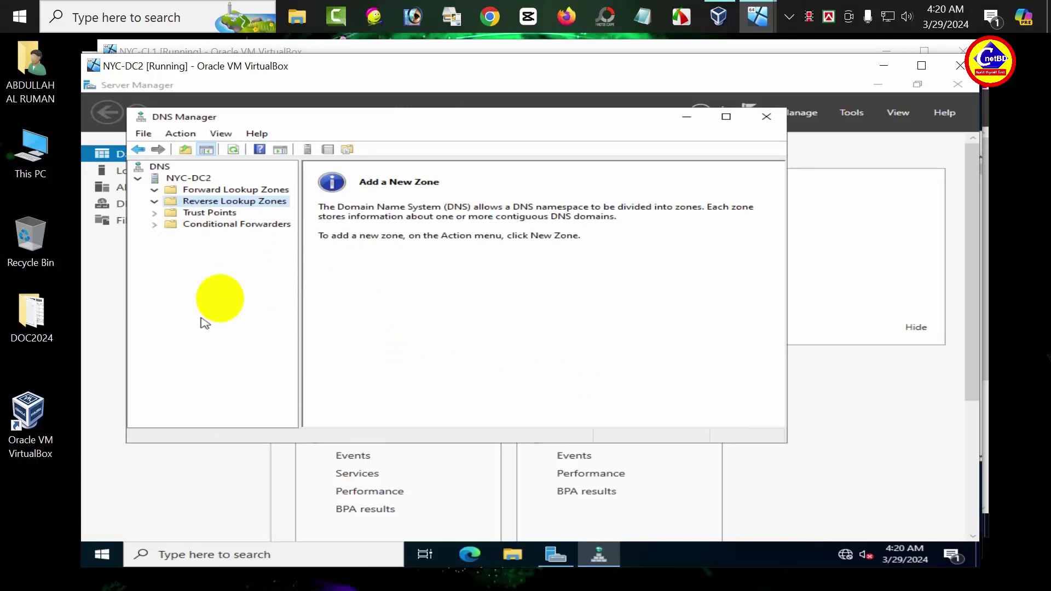
click(225, 191)
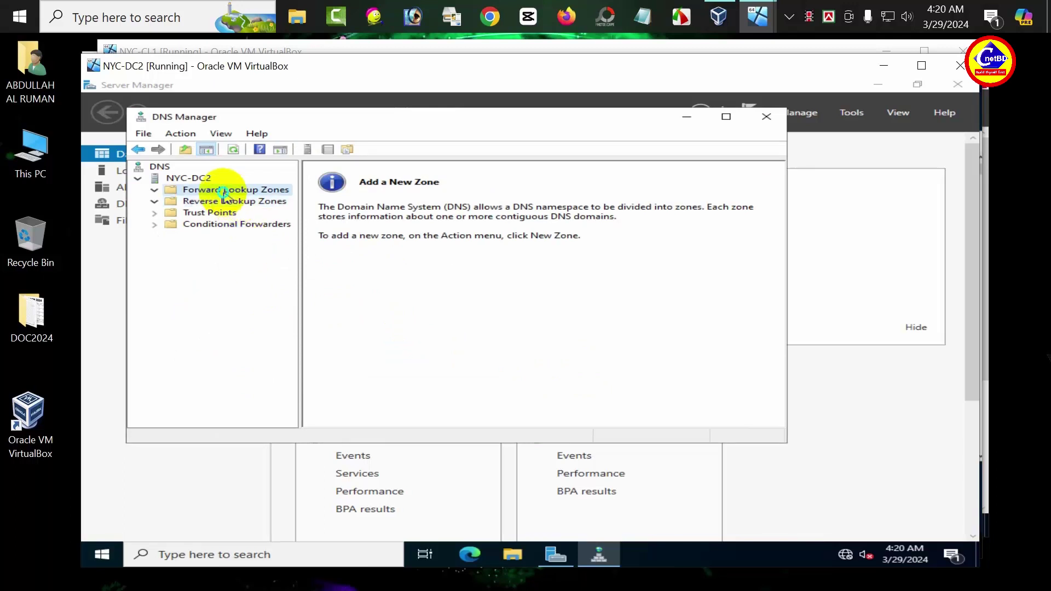
Step: Start a new stub forward zone named hotmail.com with the default zone file
right_click(226, 197)
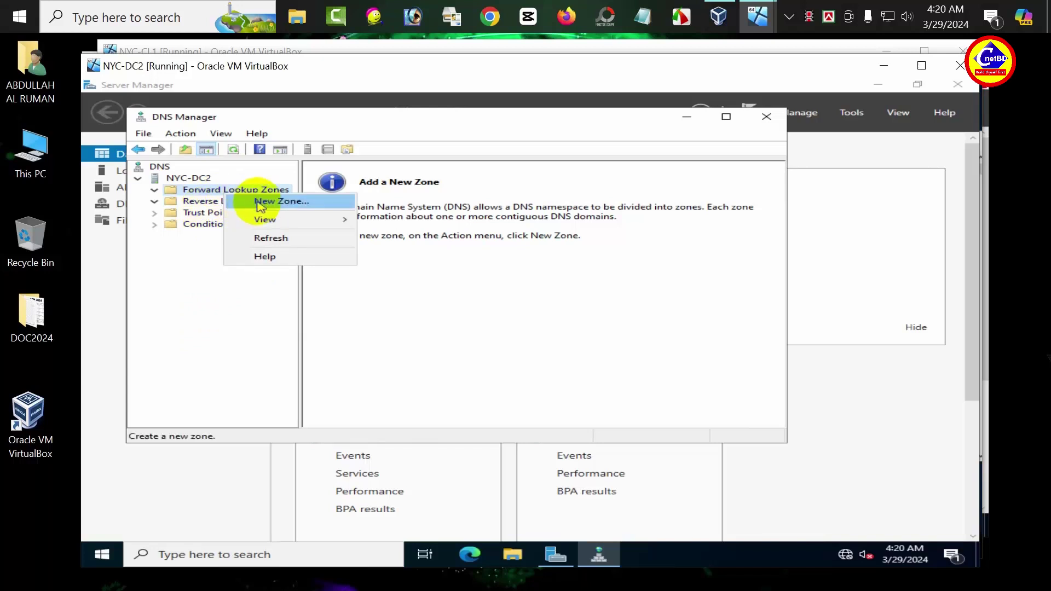
click(265, 201)
click(468, 356)
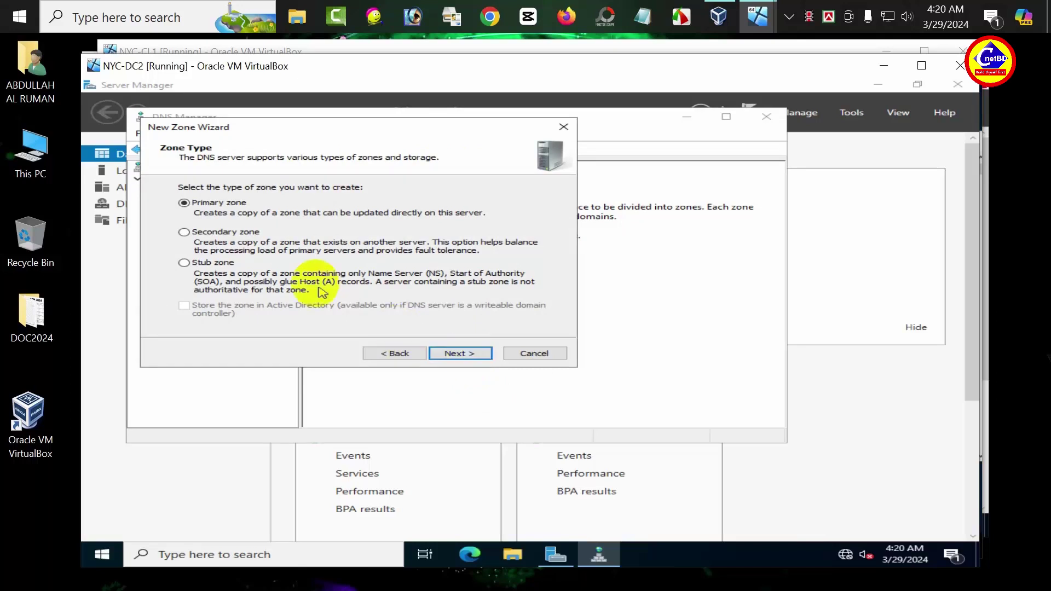
click(185, 263)
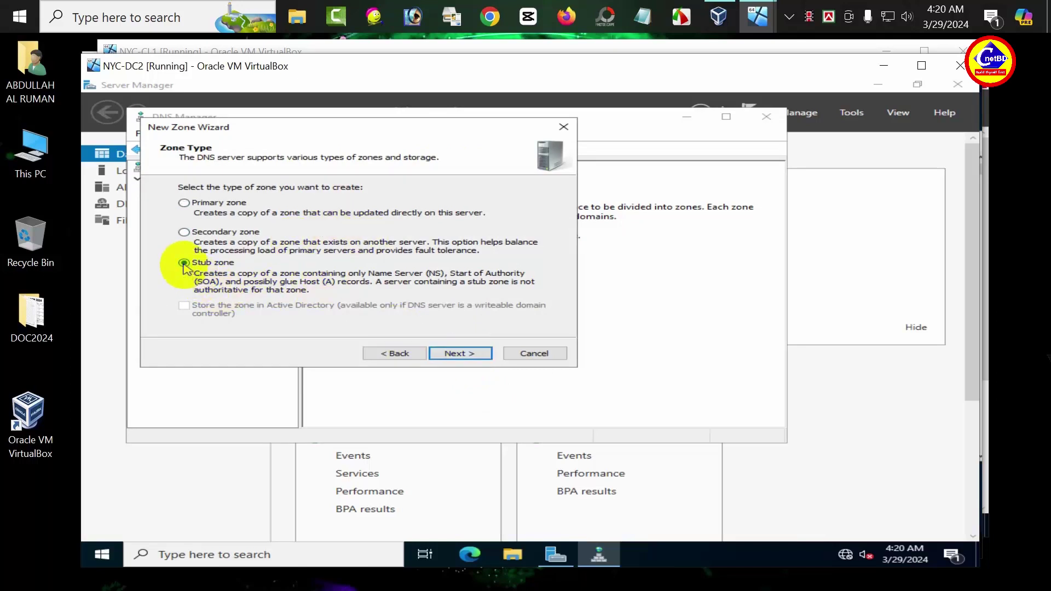
click(476, 356)
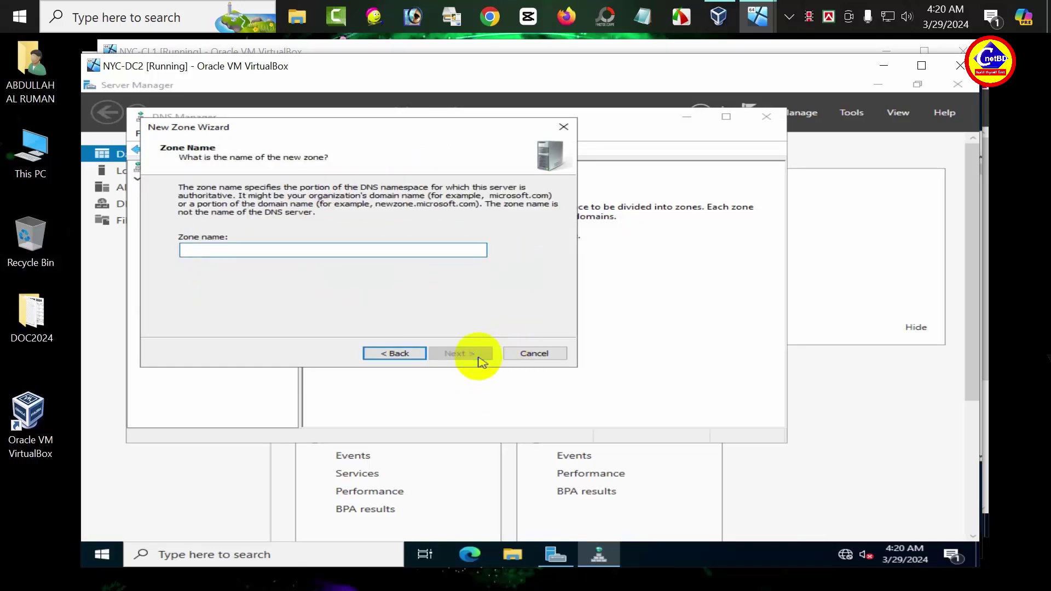
text(ho)
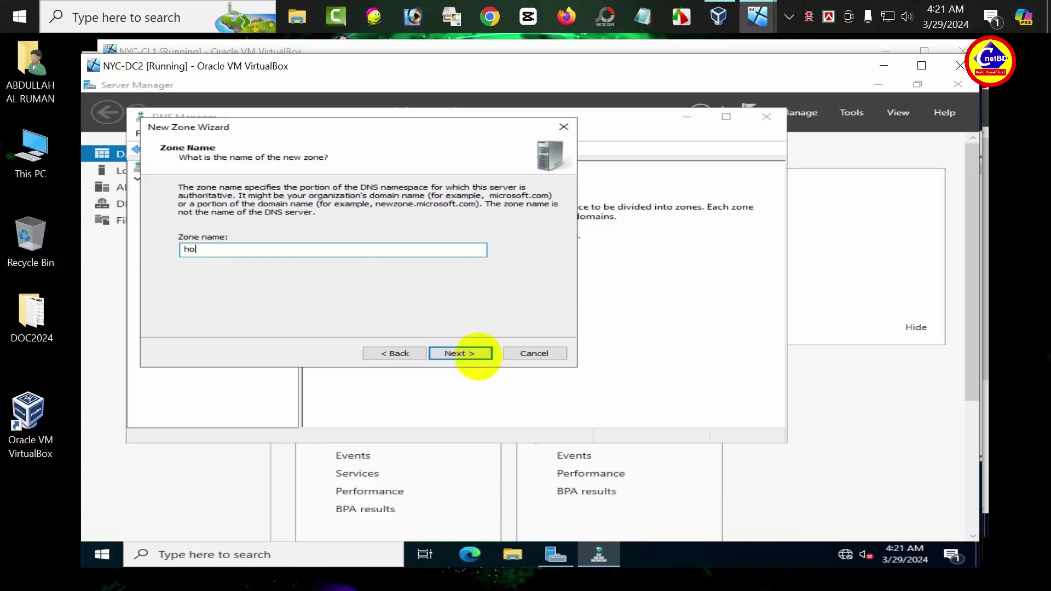
text(tmail.com)
click(477, 355)
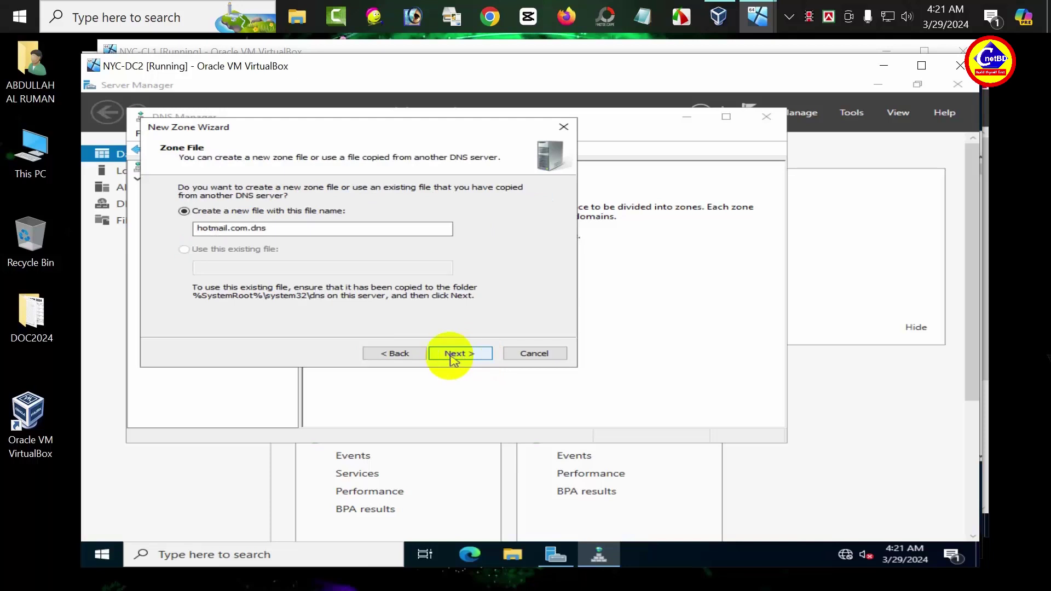
click(446, 355)
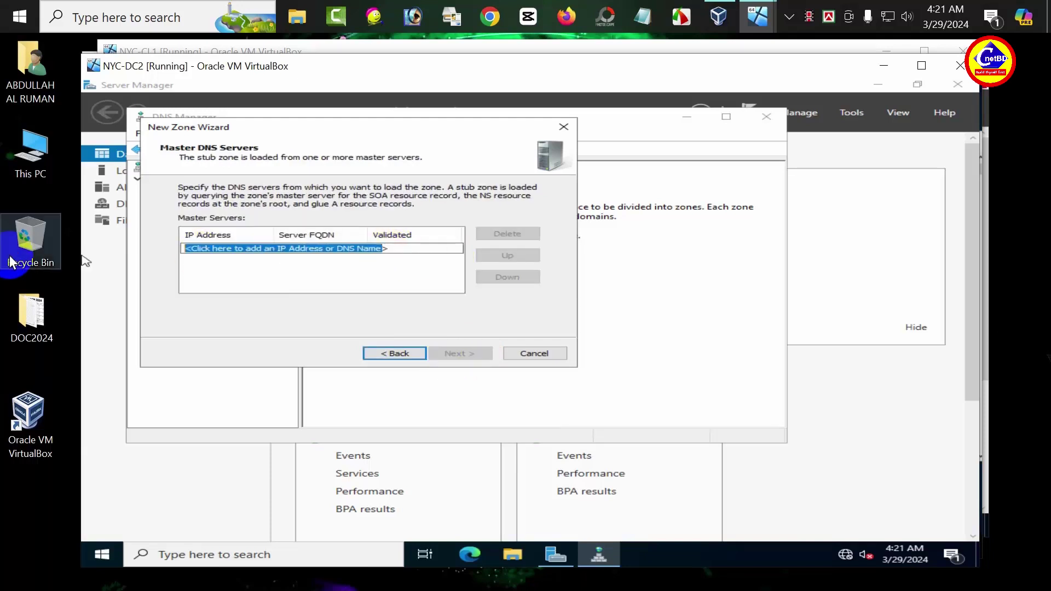
Step: Set master server 10.10.0.10 and finish the New Zone Wizard
key(BackSpace)
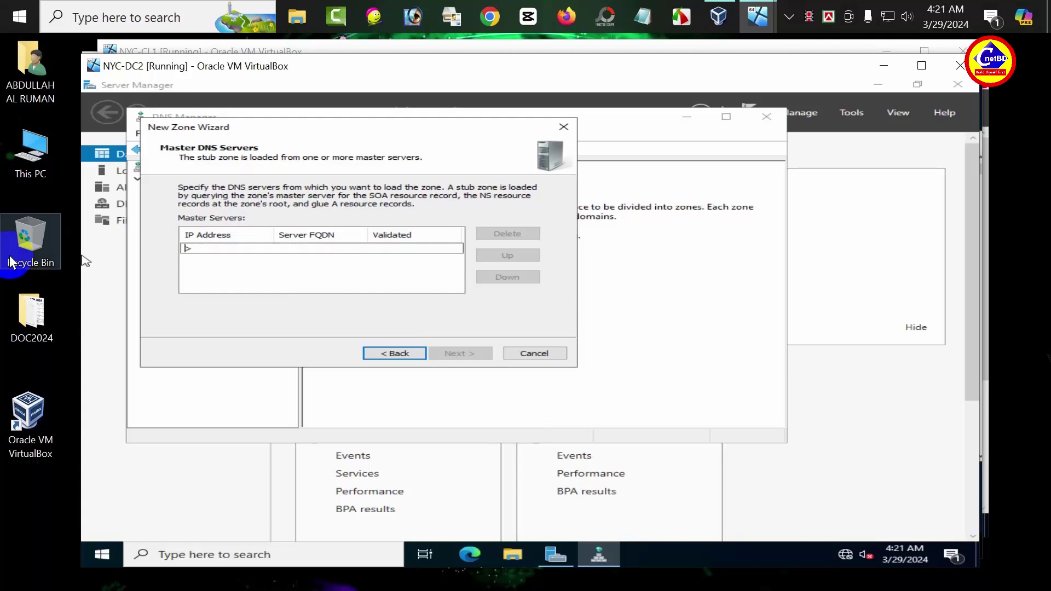
text(10.10.0.10)
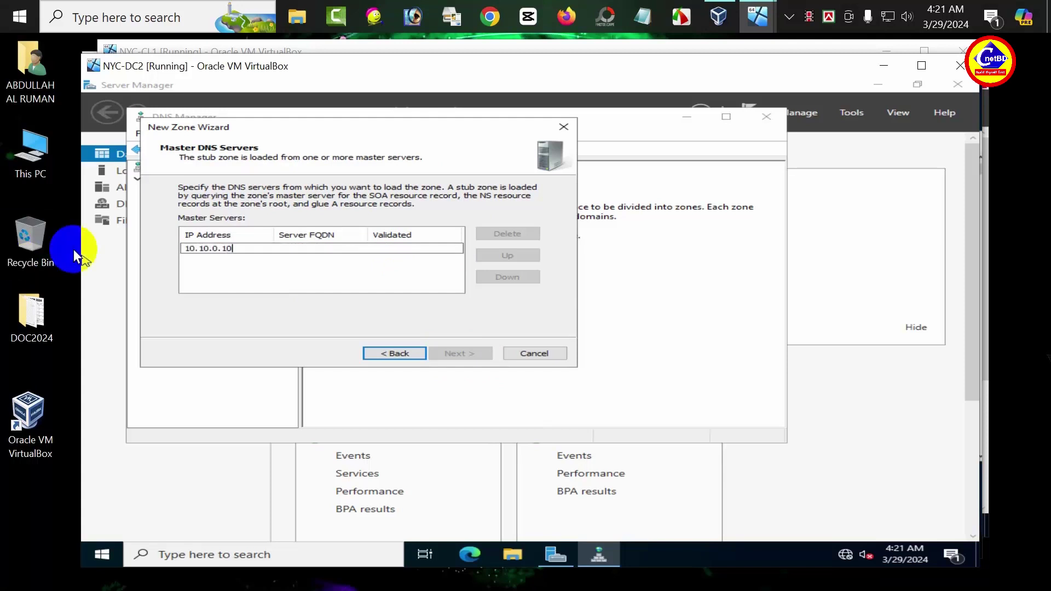
click(303, 280)
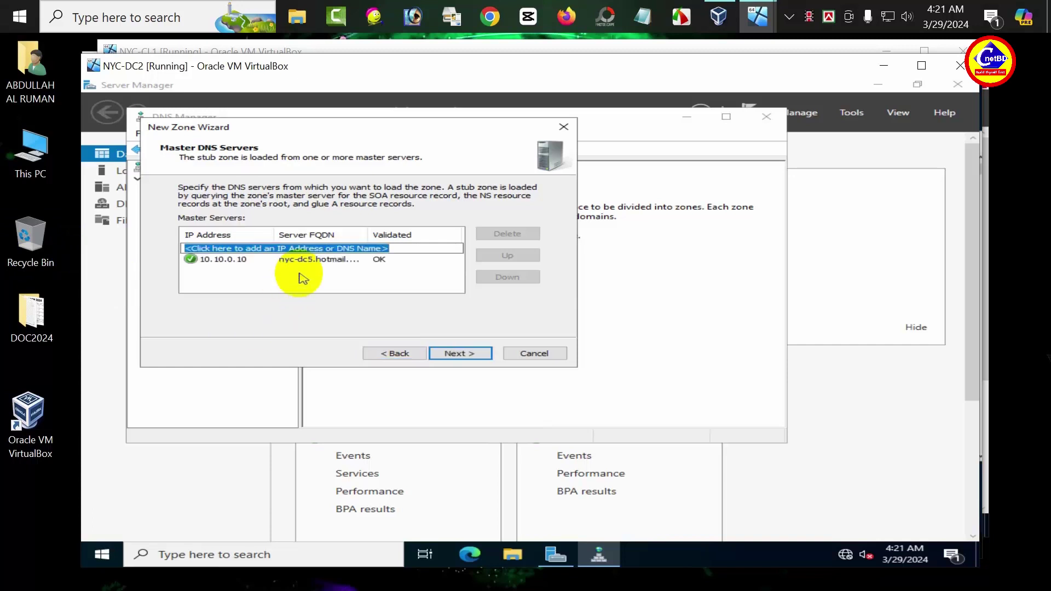
click(467, 358)
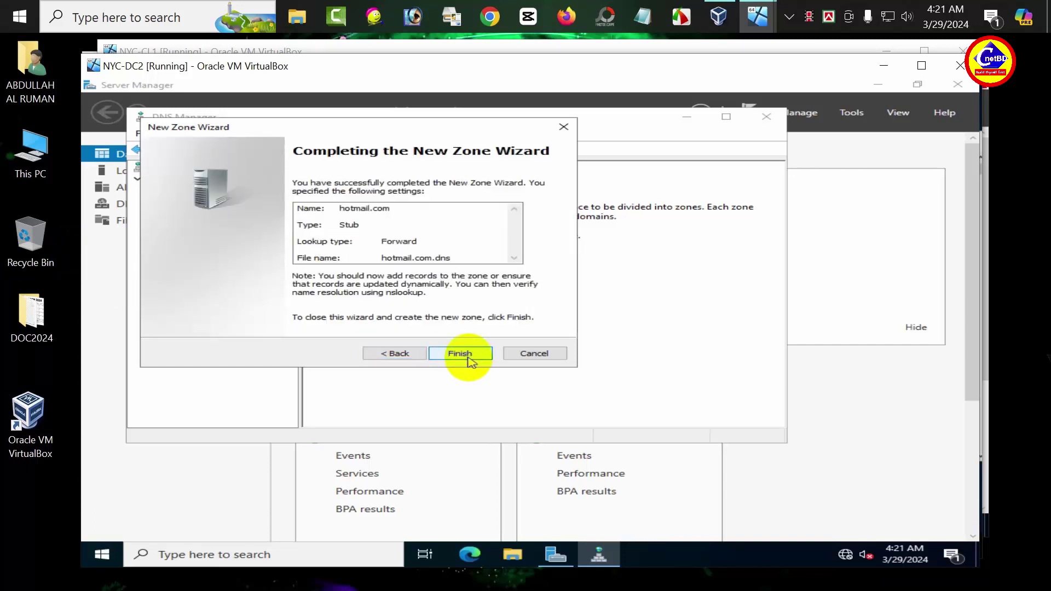
click(468, 356)
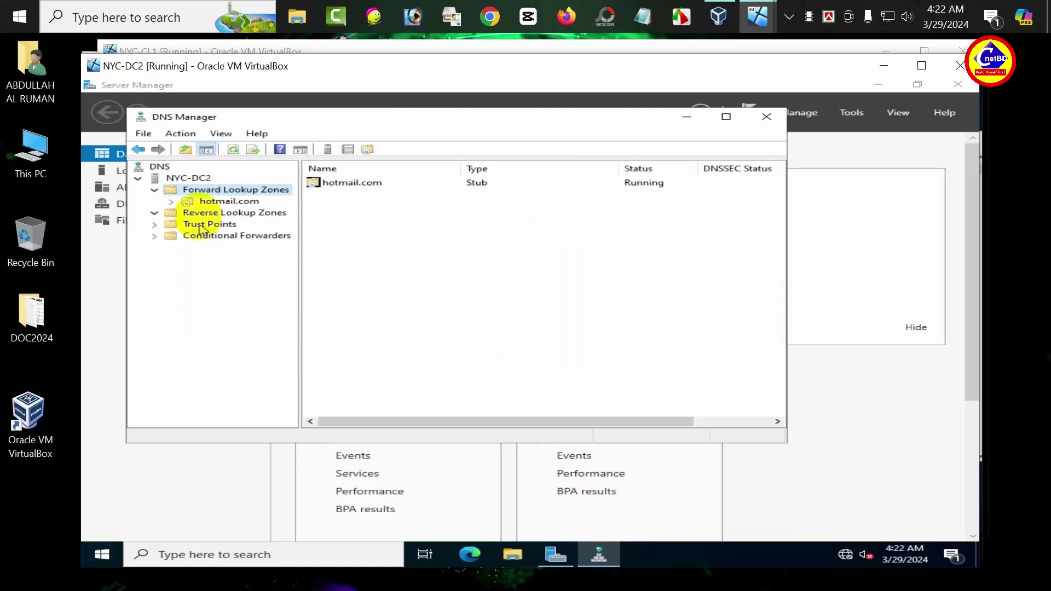
Step: Refresh DNS Manager and view hotmail.com's SOA and NS records under Forward Lookup Zones
click(180, 134)
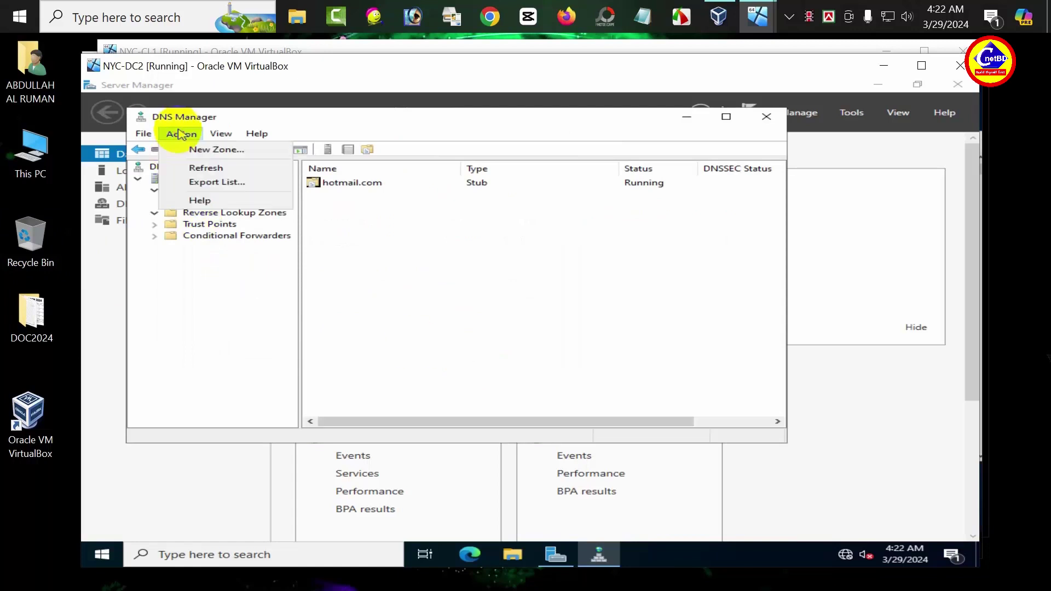
click(200, 167)
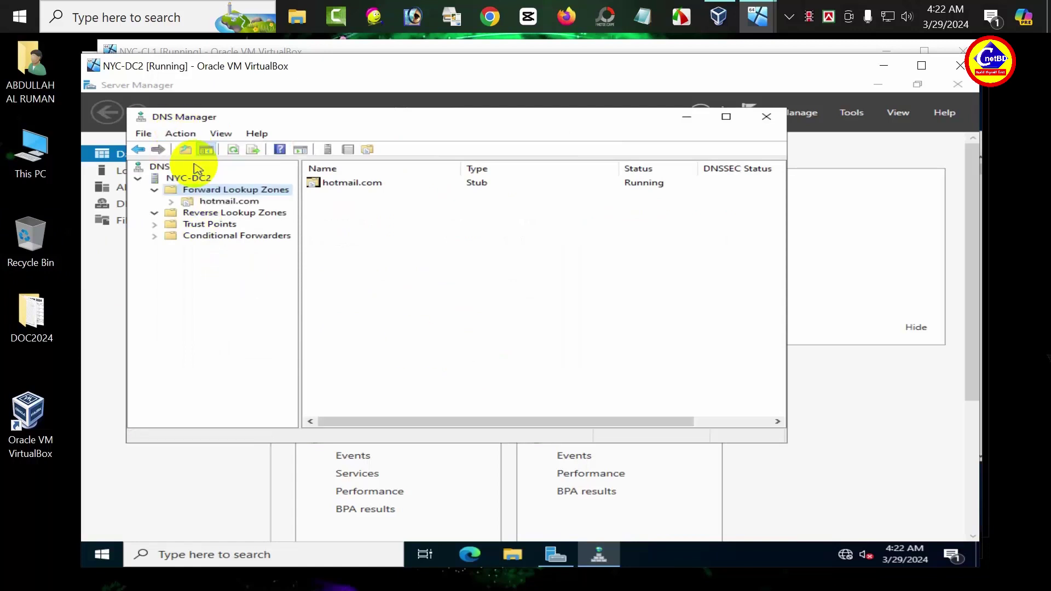
click(233, 148)
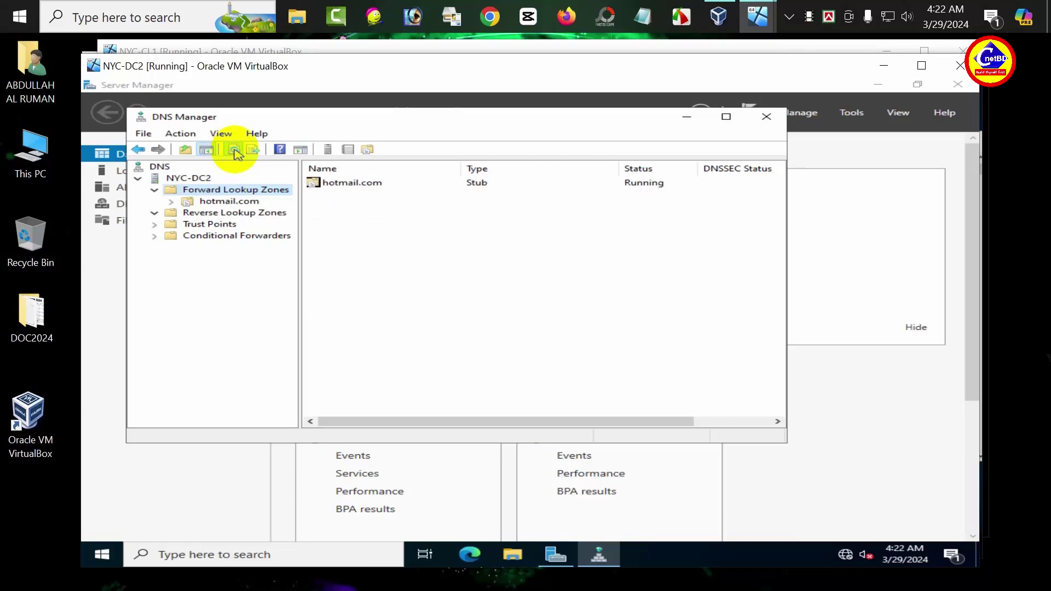
click(181, 133)
click(201, 167)
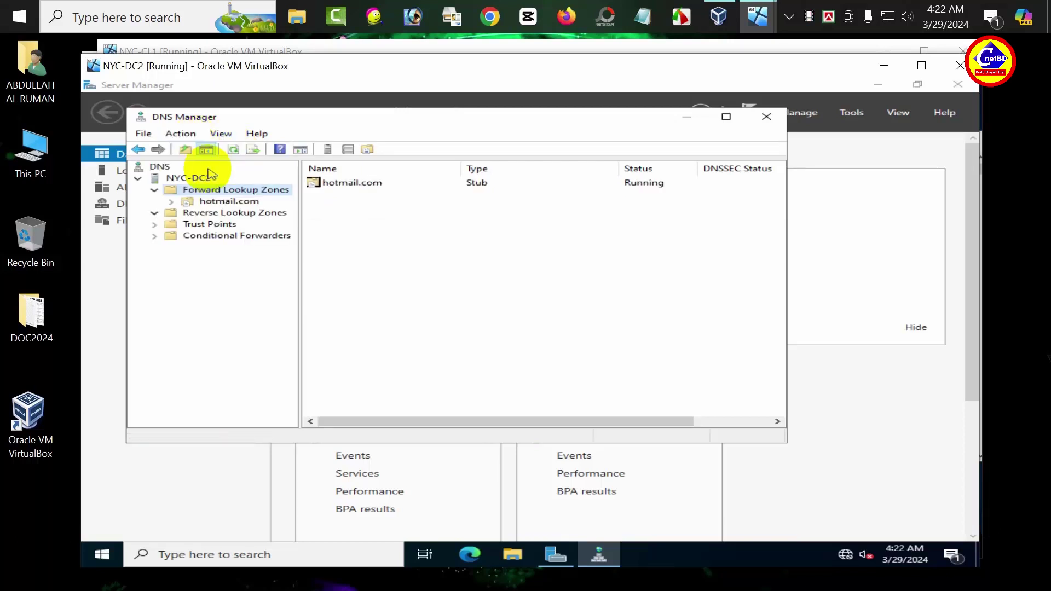
click(217, 202)
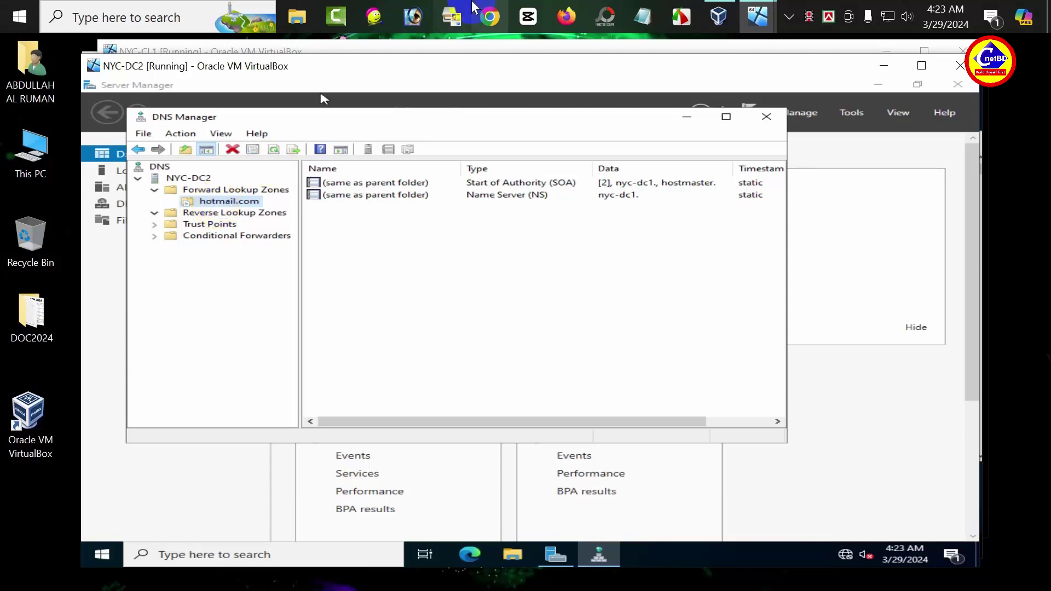
Step: On NYC-CL1, close the old Command Prompt and open the Ethernet adapter's IPv4 settings
mouse_move(755, 9)
click(754, 84)
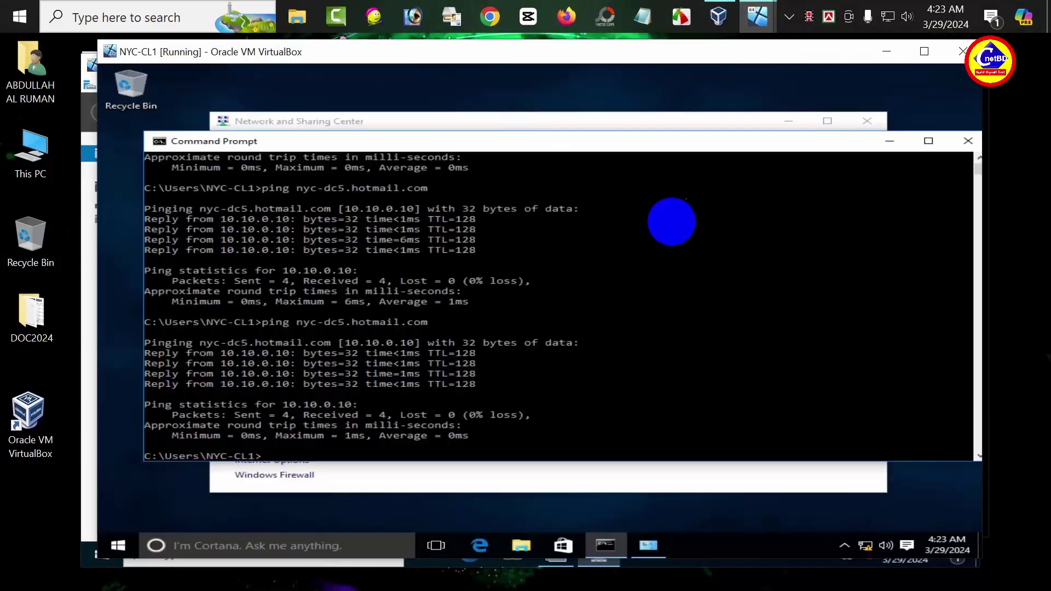
click(965, 144)
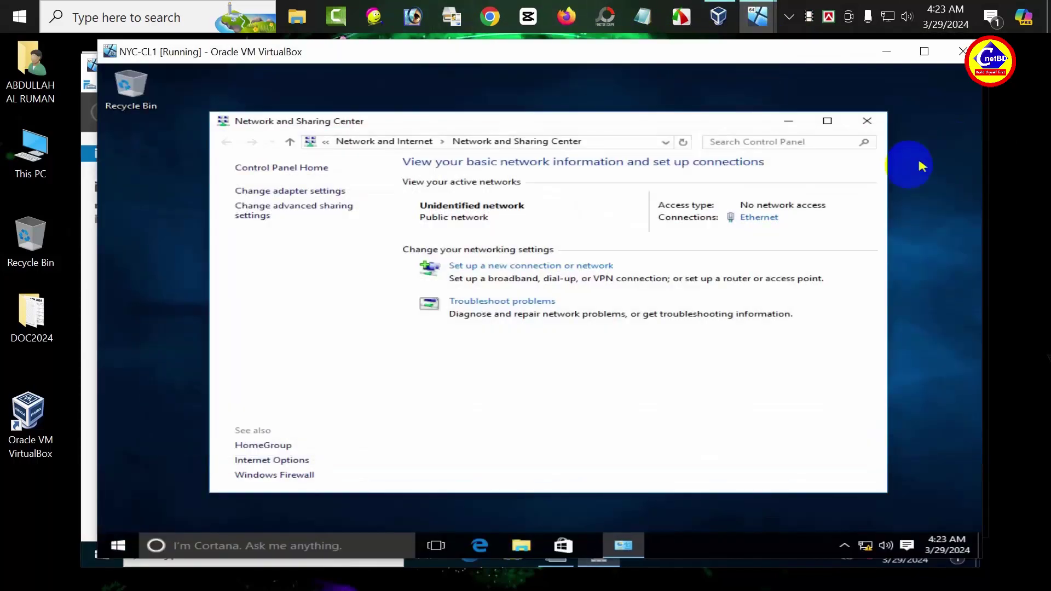
click(760, 219)
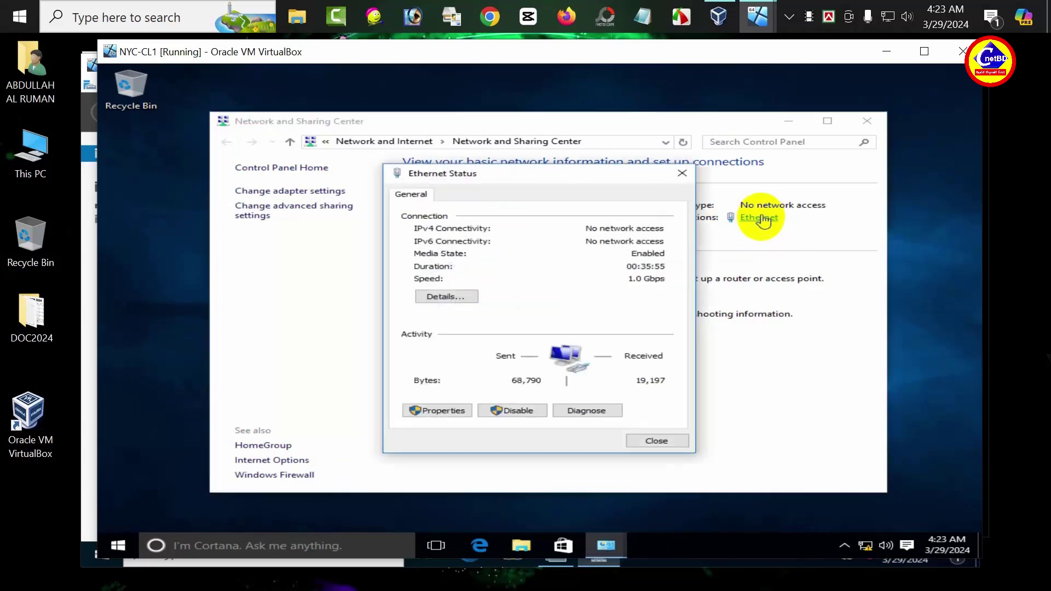
click(437, 410)
click(557, 321)
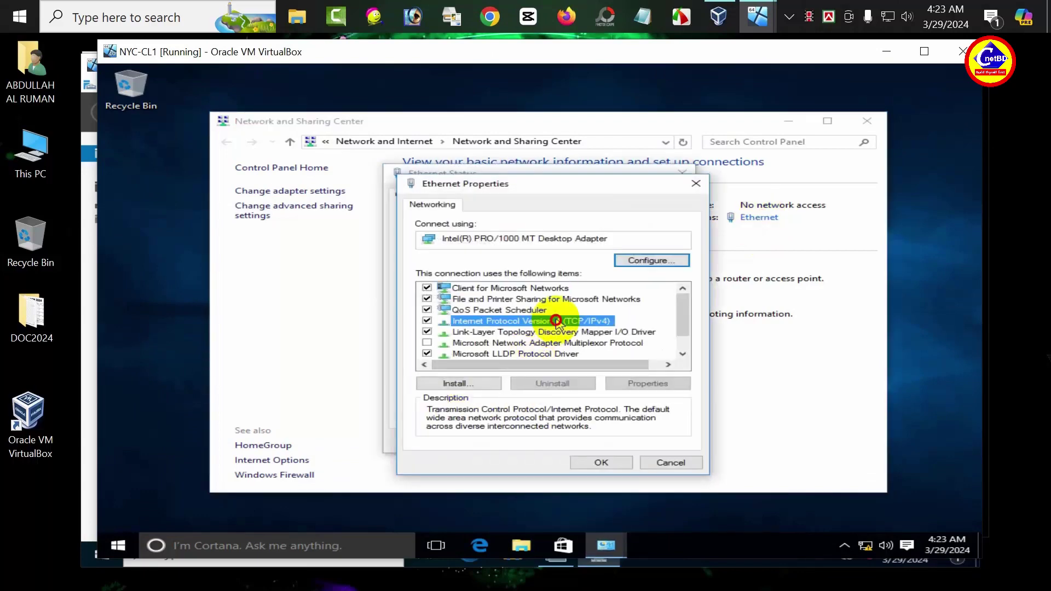
double_click(558, 323)
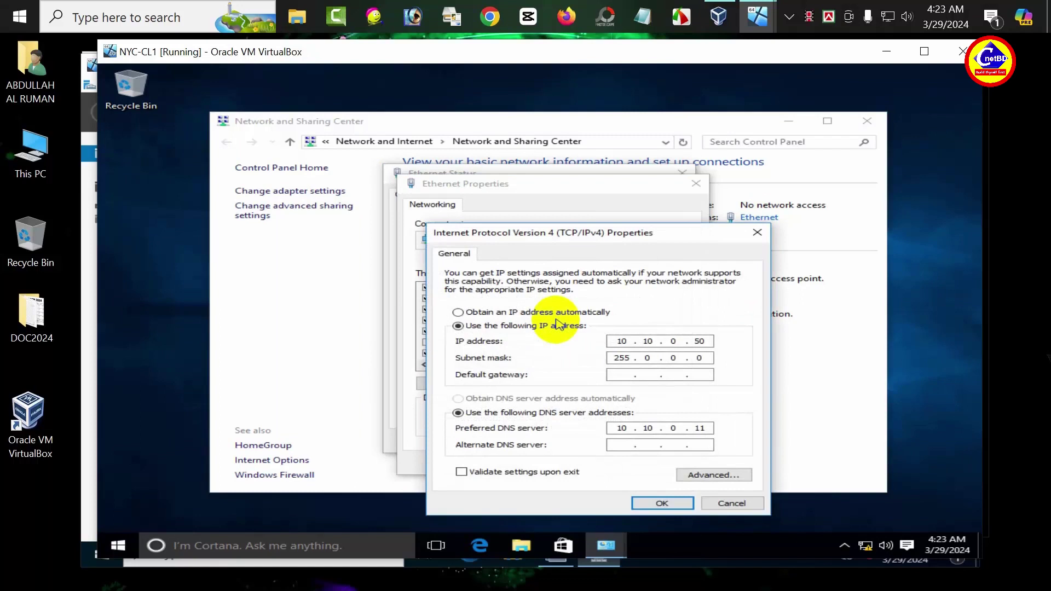
Step: Set preferred DNS 10.10.0.10 and alternate DNS 10.10.0.11, then close the network windows
drag(711, 427, 690, 428)
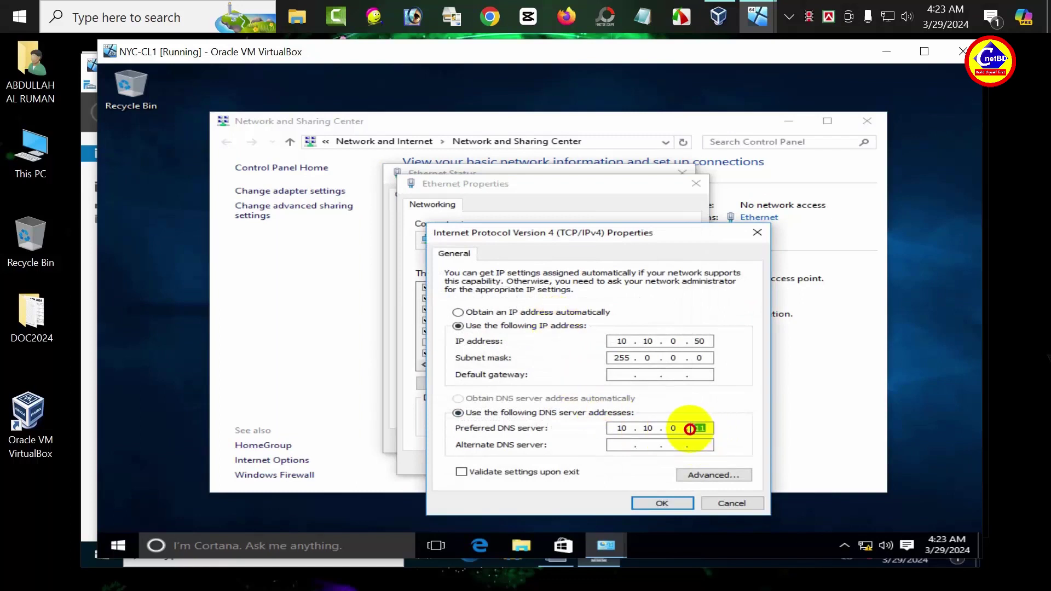
text(10)
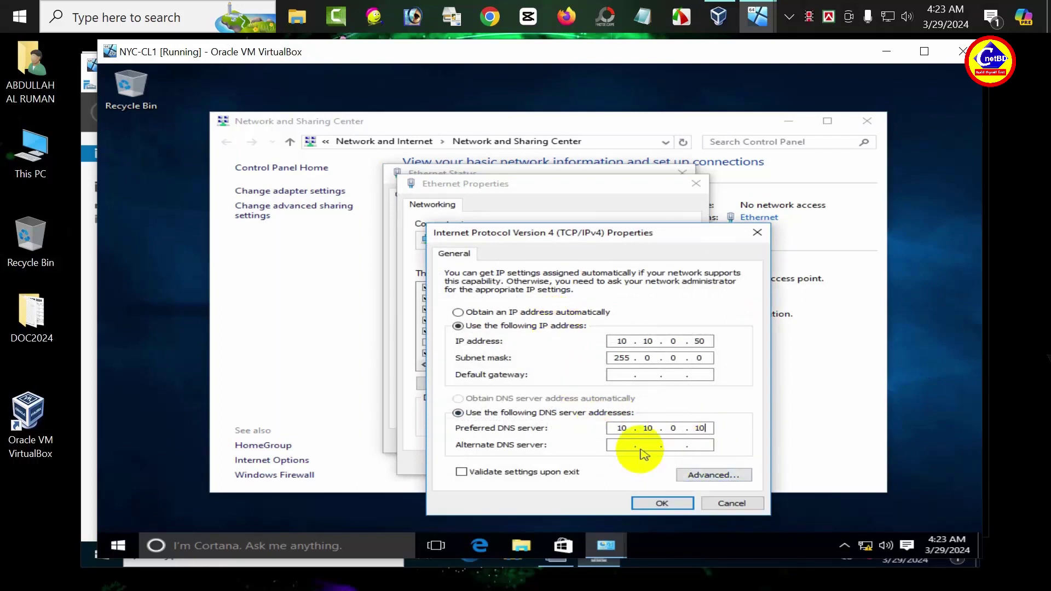
click(629, 447)
text(10.1)
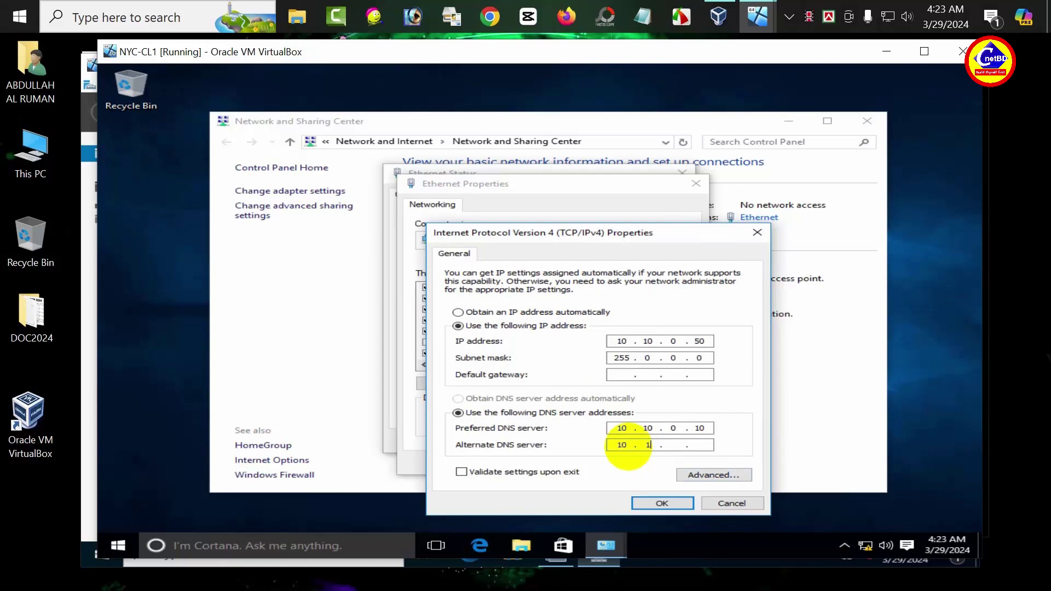
text(0.0.11)
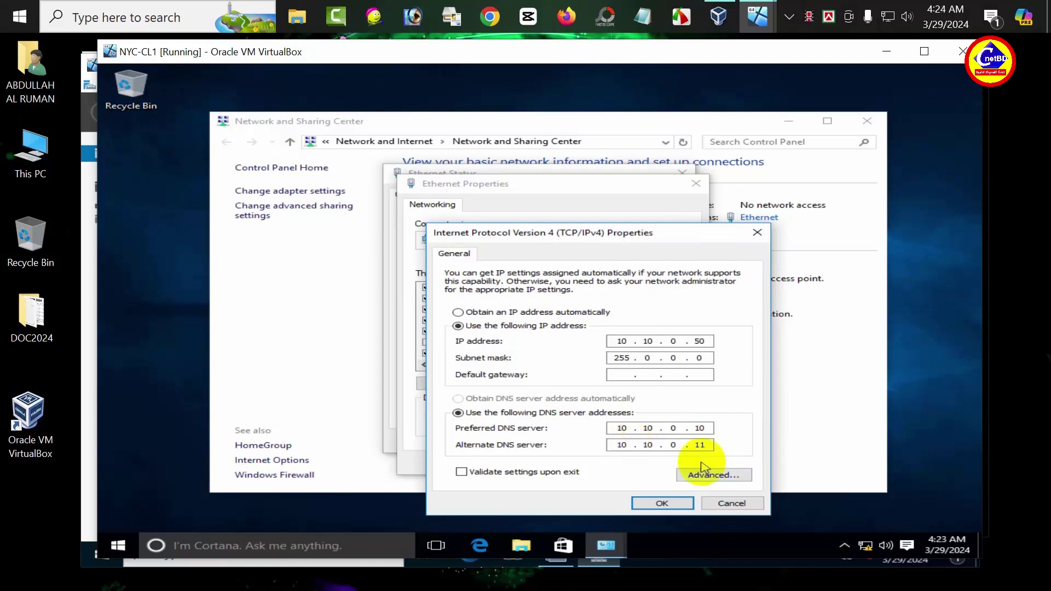
click(665, 502)
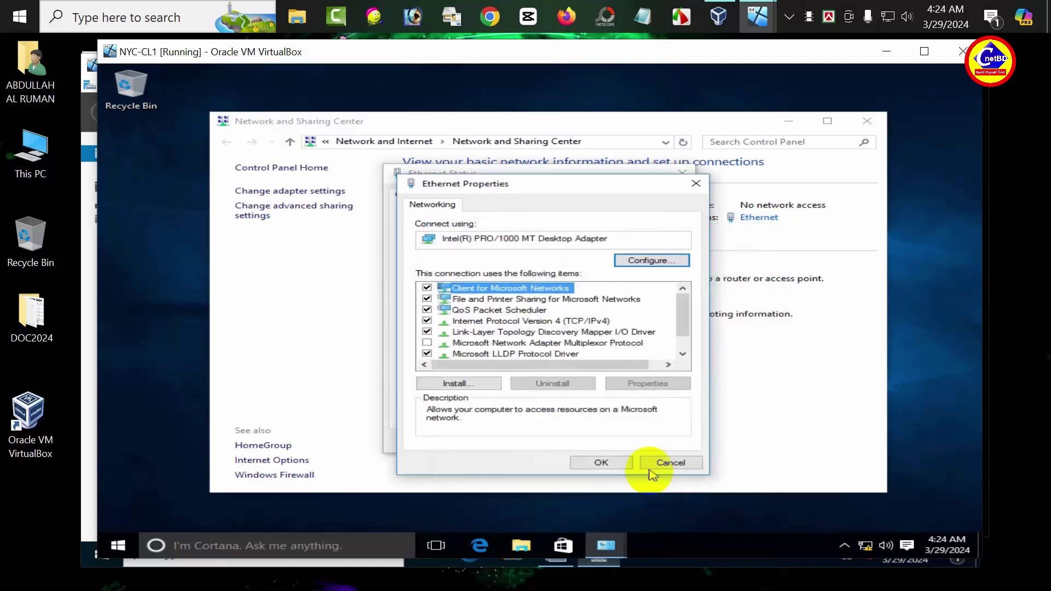
click(616, 469)
click(632, 442)
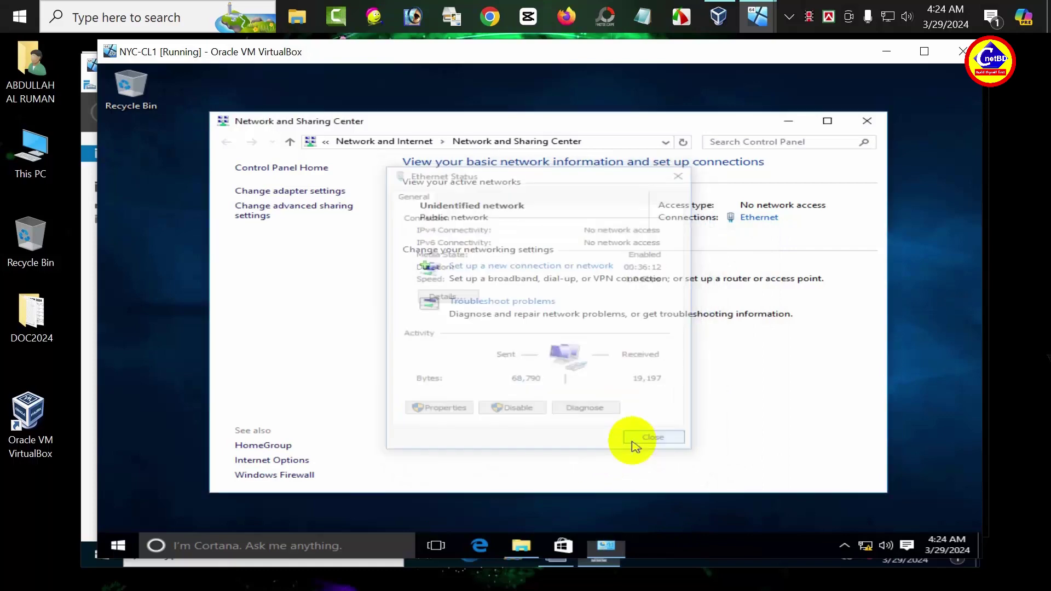
click(866, 123)
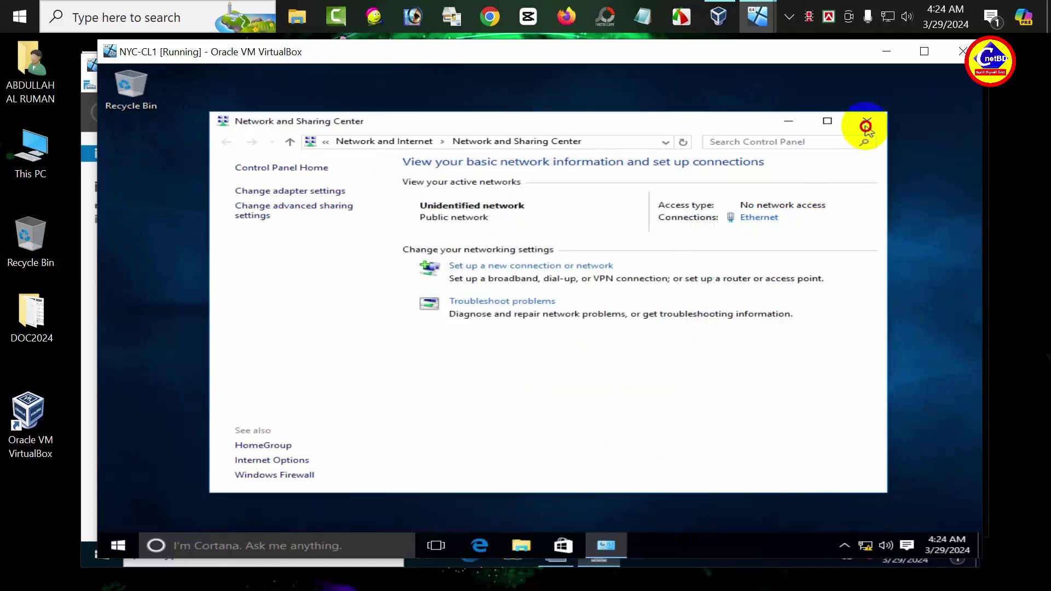
click(116, 549)
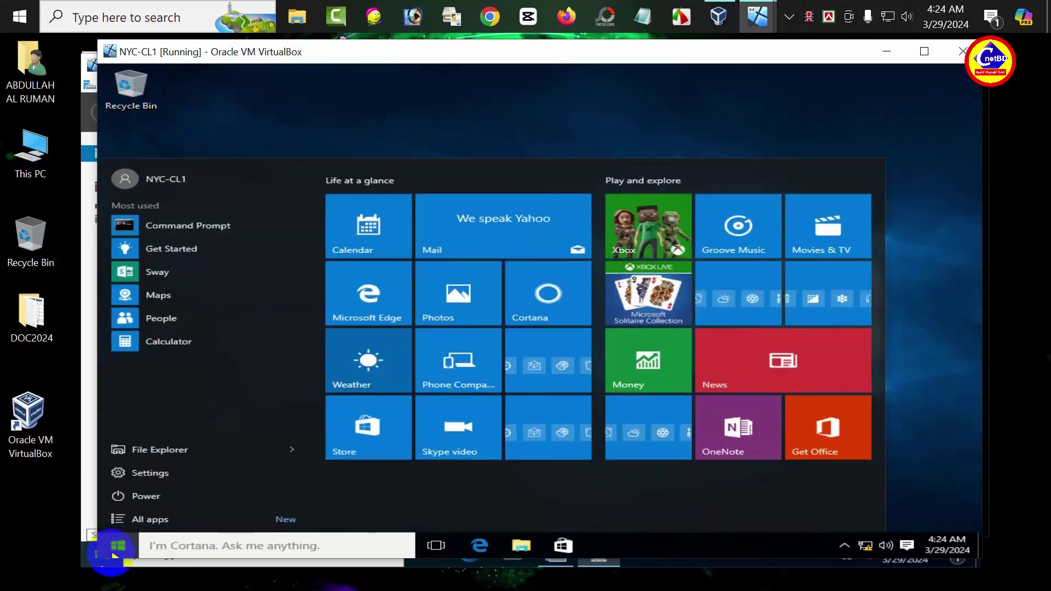
Step: Ping nyc-dc5.hotmail.com from a new Command Prompt, then minimise the NYC-CL1 window
text(cmd)
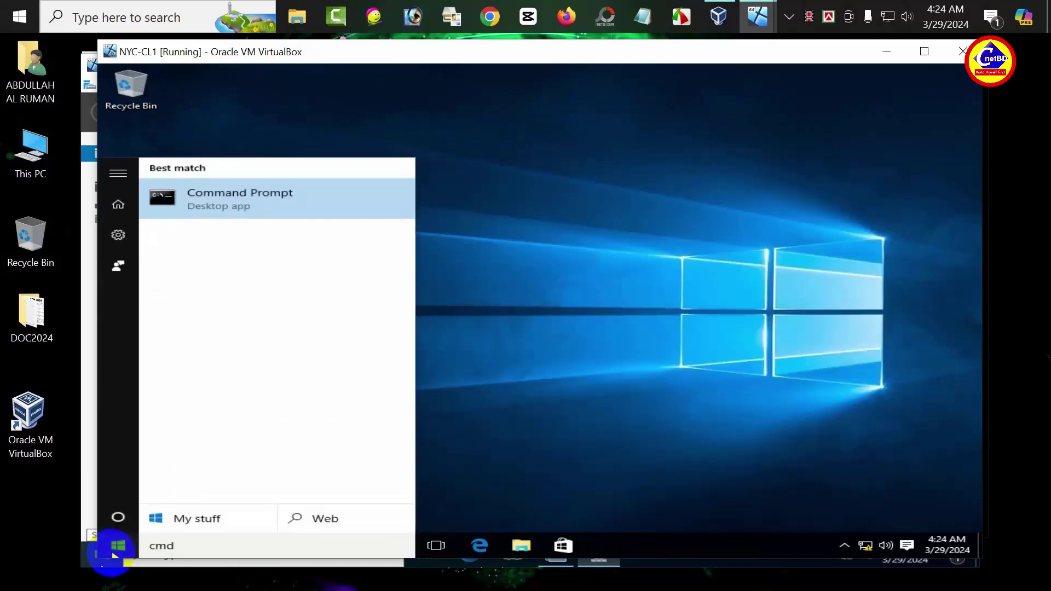
key(Return)
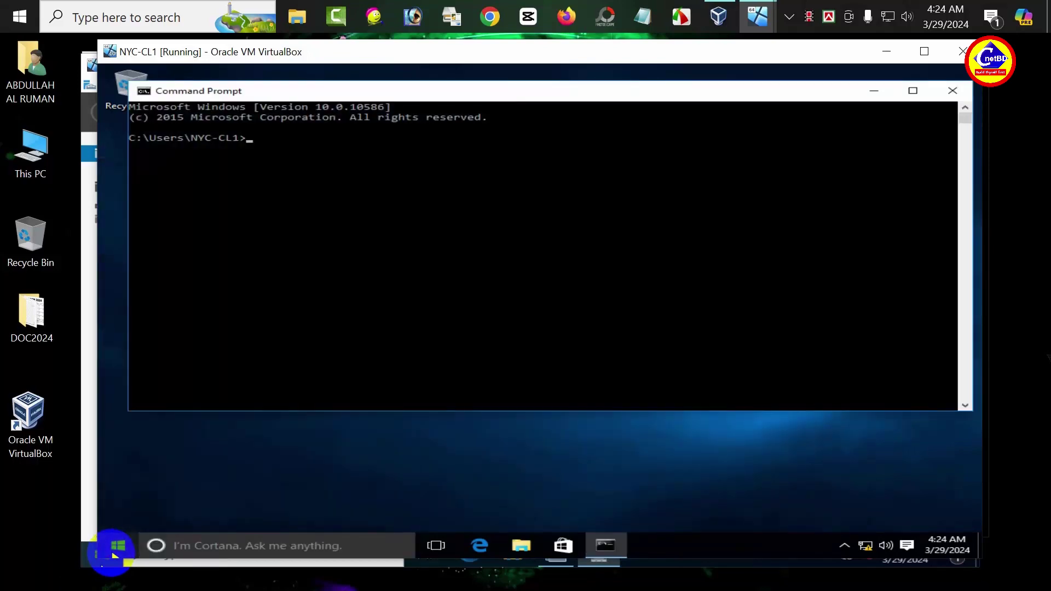
text(ping nyc-dc5.hotmail.com)
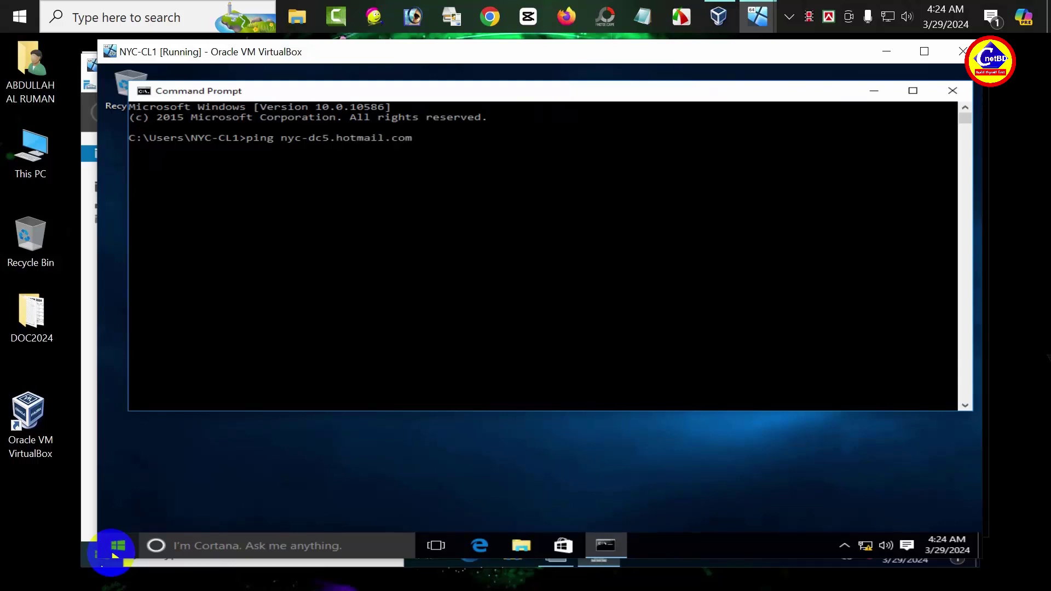
key(Return)
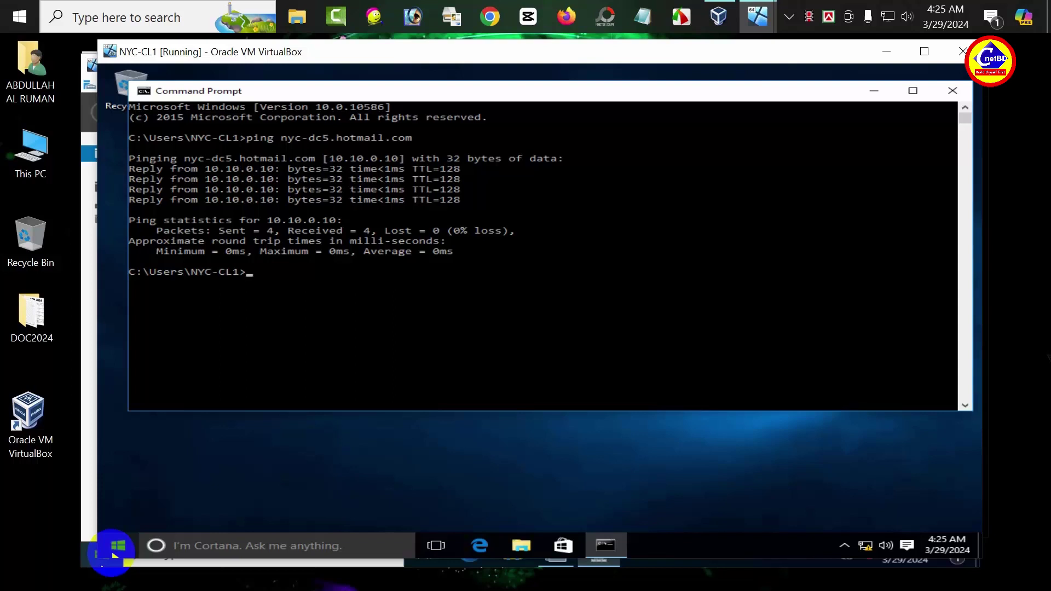
click(886, 52)
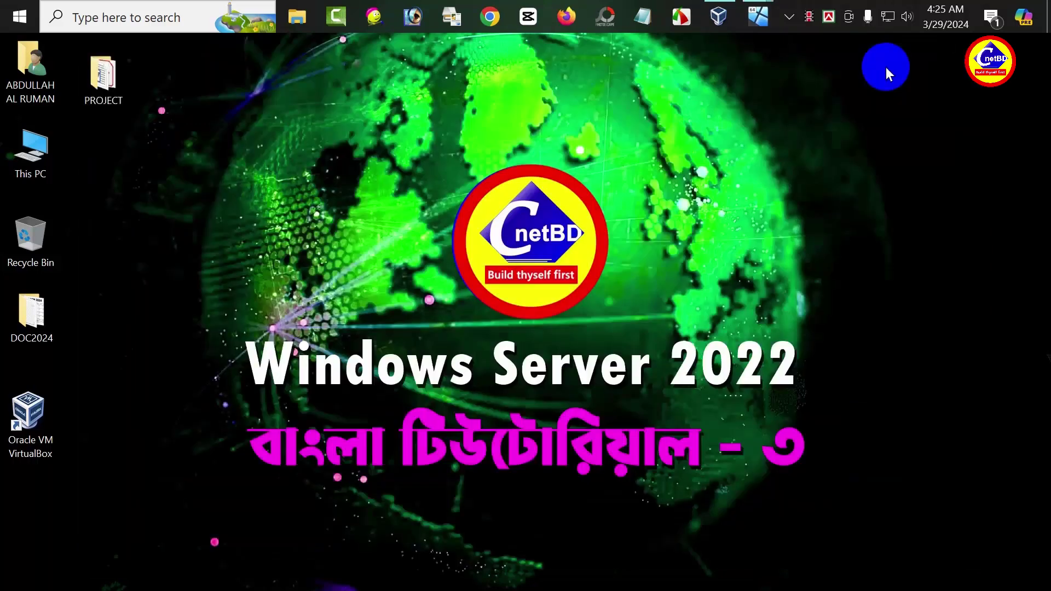